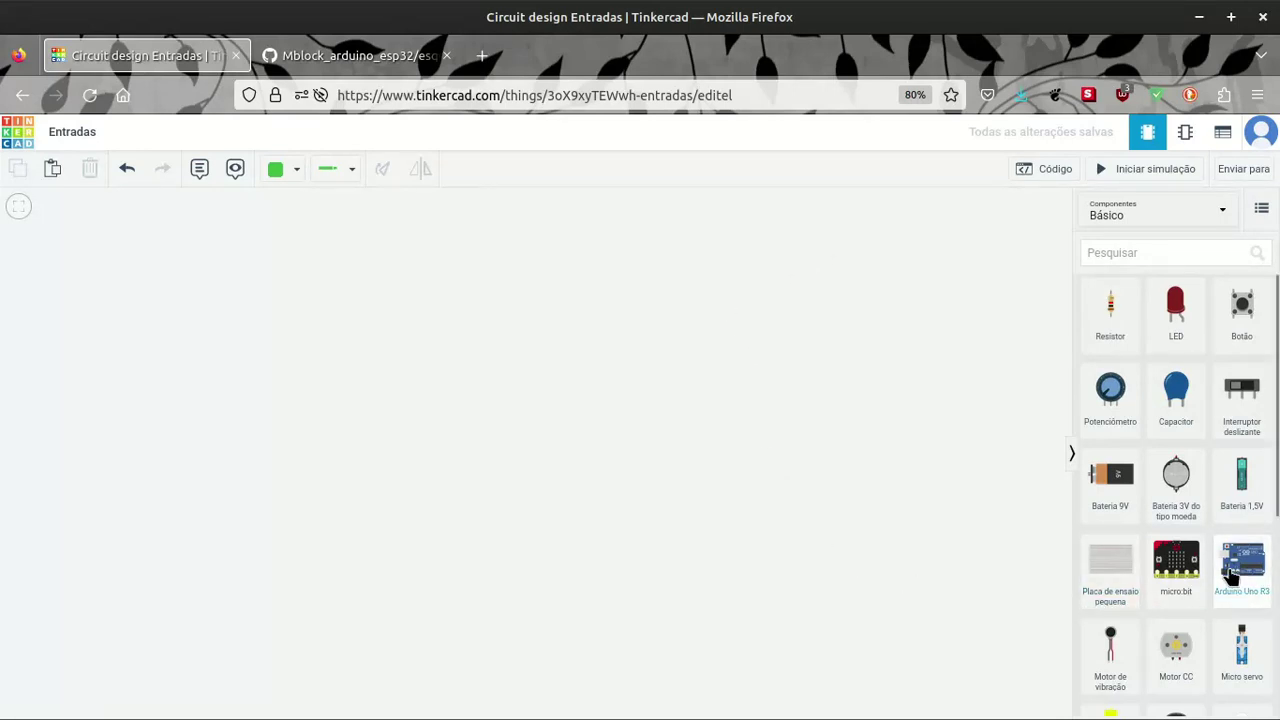
# - Place an Arduino Uno R3 on the empty workplane and name it "arduino 1"
pyautogui.moveTo(1243, 568); pyautogui.dragTo(571, 343)
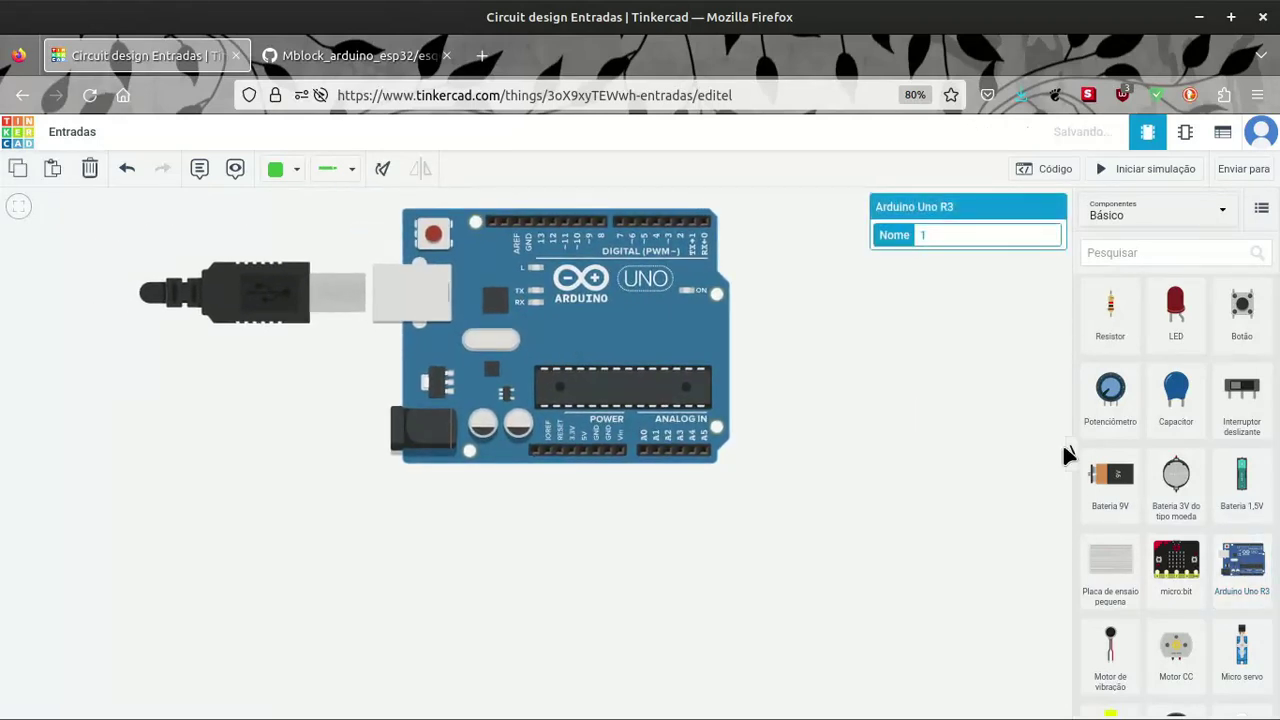
pyautogui.click(931, 234)
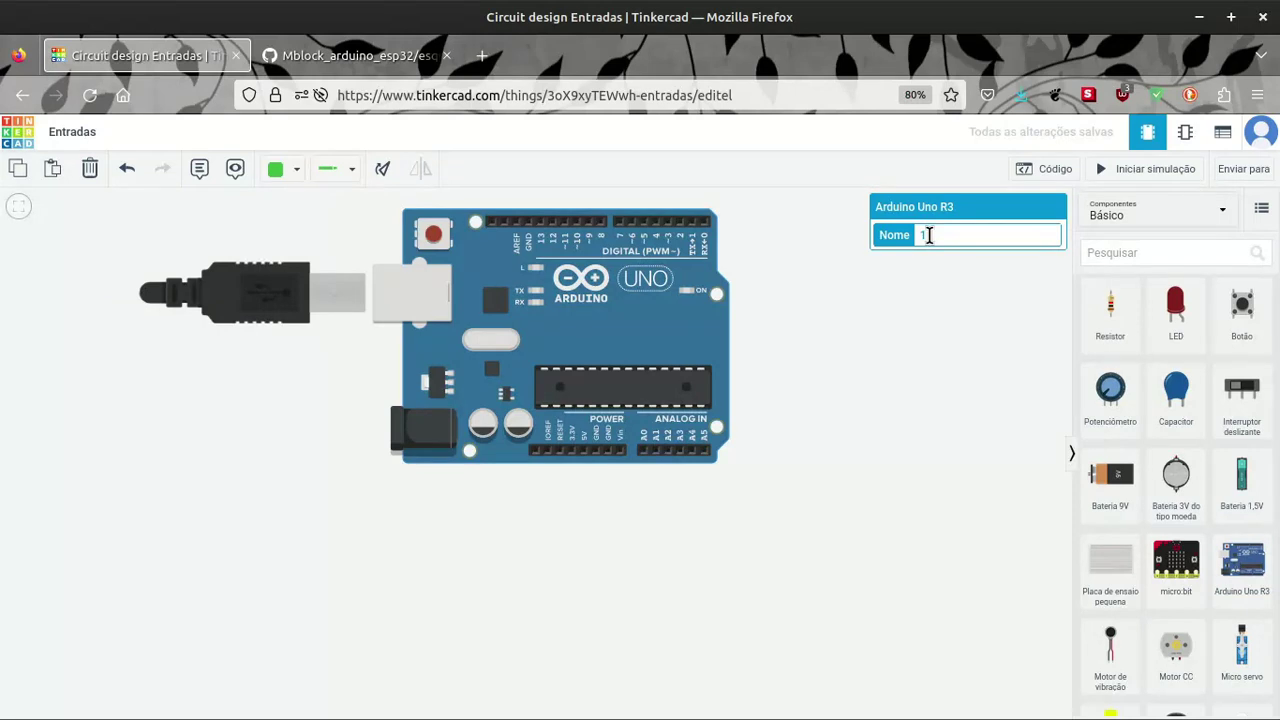
pyautogui.moveTo(926, 234); pyautogui.dragTo(912, 236)
pyautogui.write('arduino q1')
pyautogui.press('BackSpace')
pyautogui.press('BackSpace')
pyautogui.write('1')
pyautogui.click(874, 296)
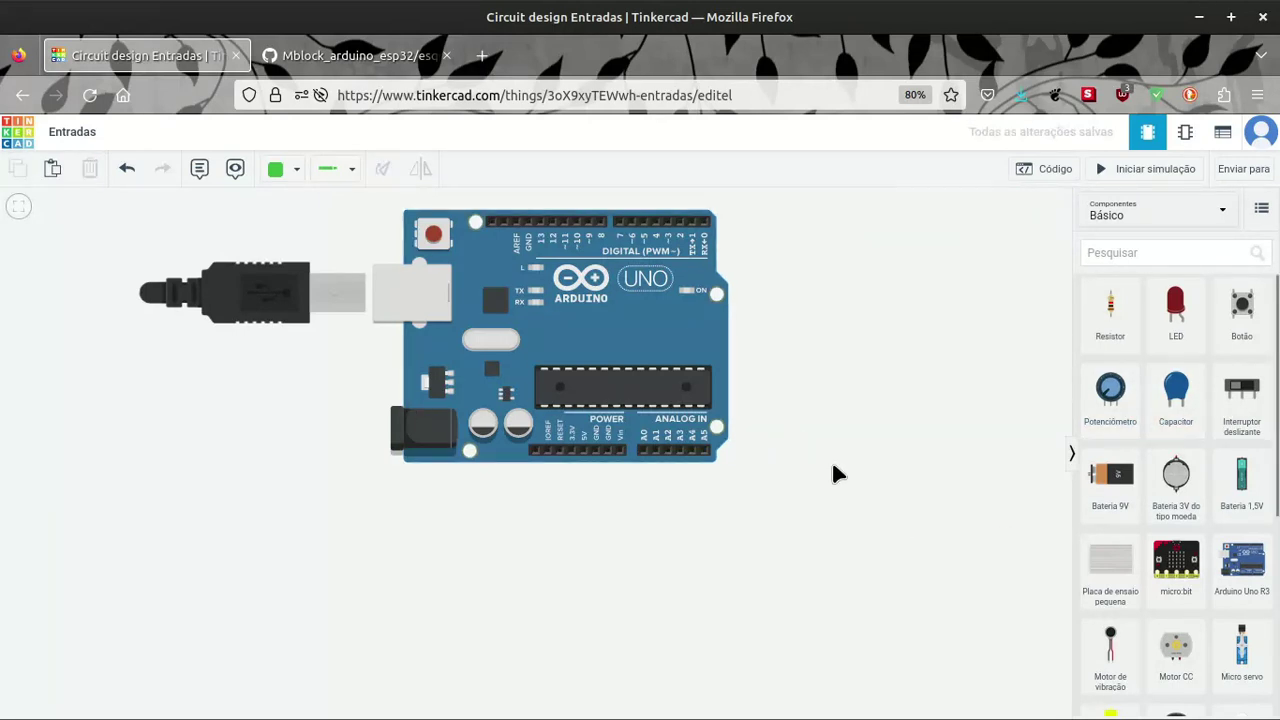
# - Place a small breadboard directly below the Arduino and enter "pcb analógic" as its name
pyautogui.moveTo(1117, 568); pyautogui.dragTo(574, 619)
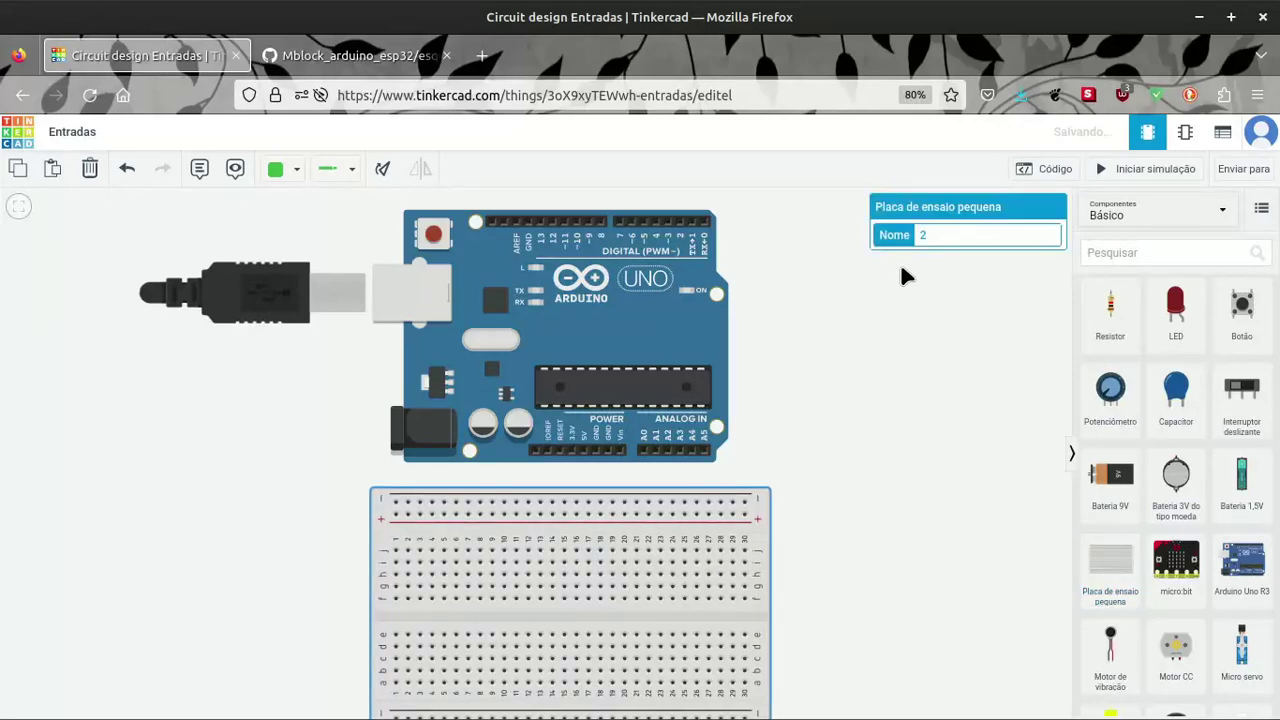
pyautogui.doubleClick(918, 235)
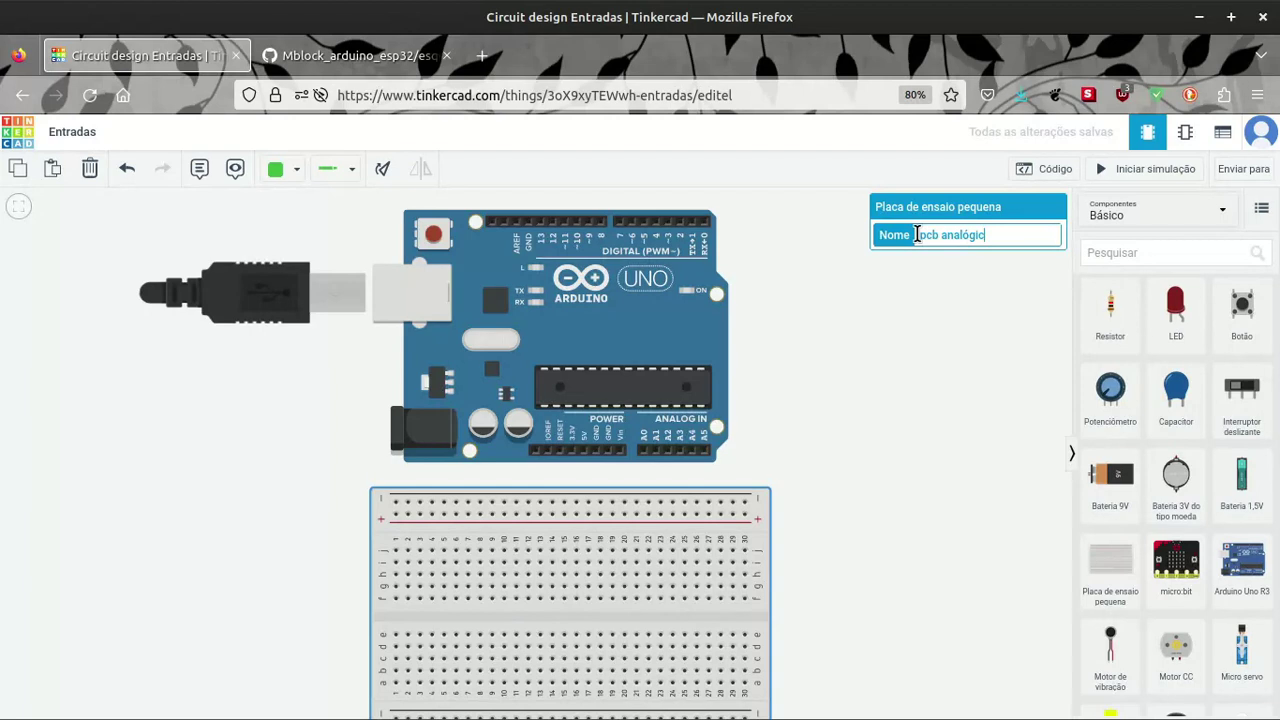
pyautogui.click(927, 312)
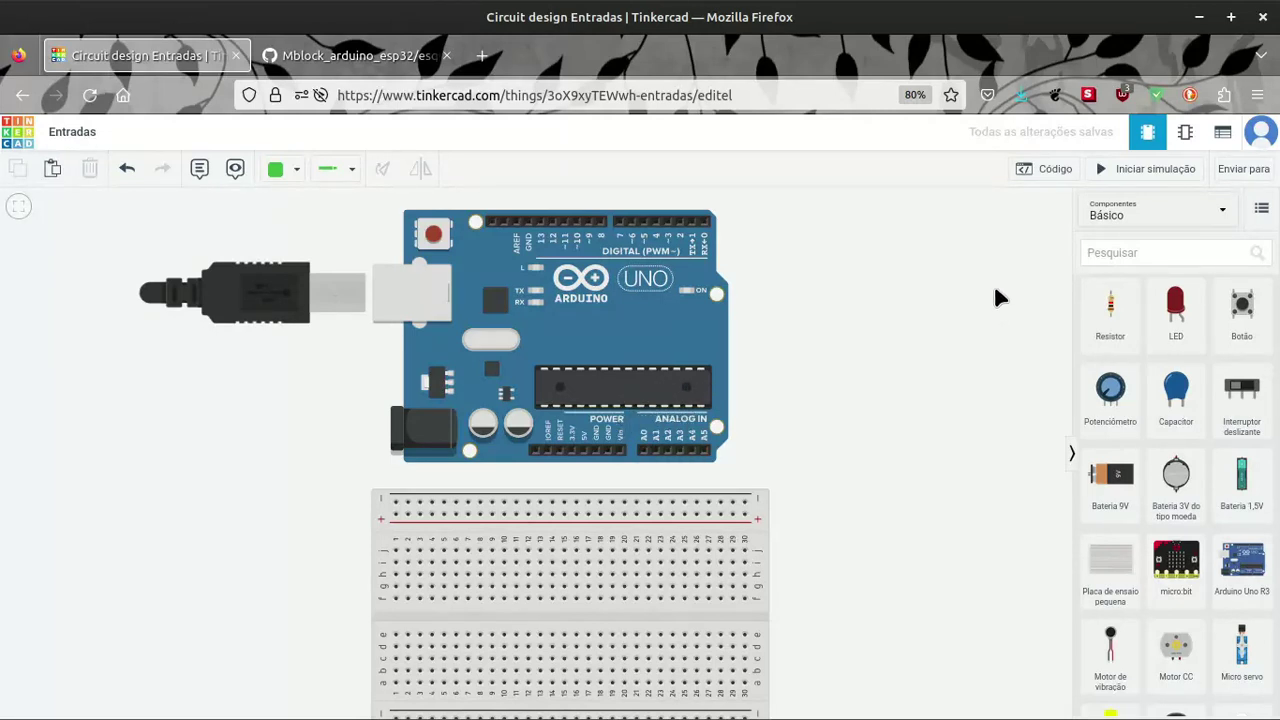
# - Following the reference schematic on GitHub, place a TMP36 temperature sensor in breadboard columns 2 to 4, rotated 180°
pyautogui.click(383, 58)
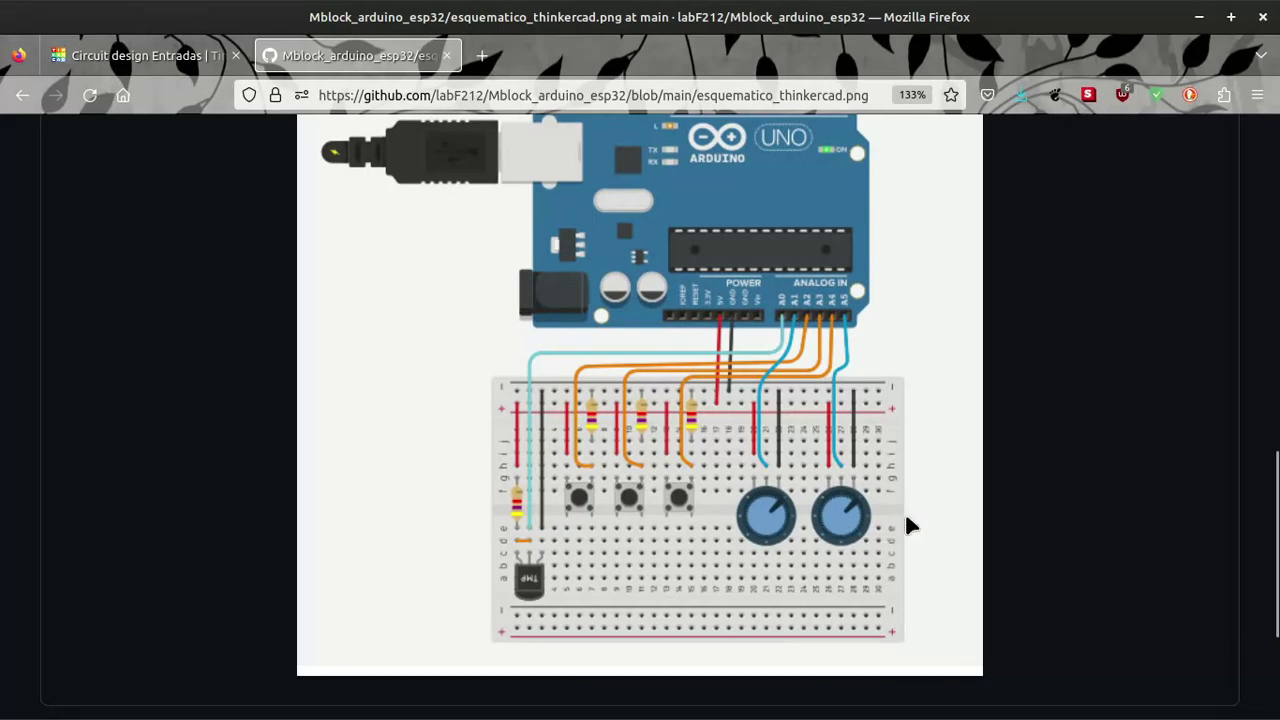
pyautogui.click(168, 62)
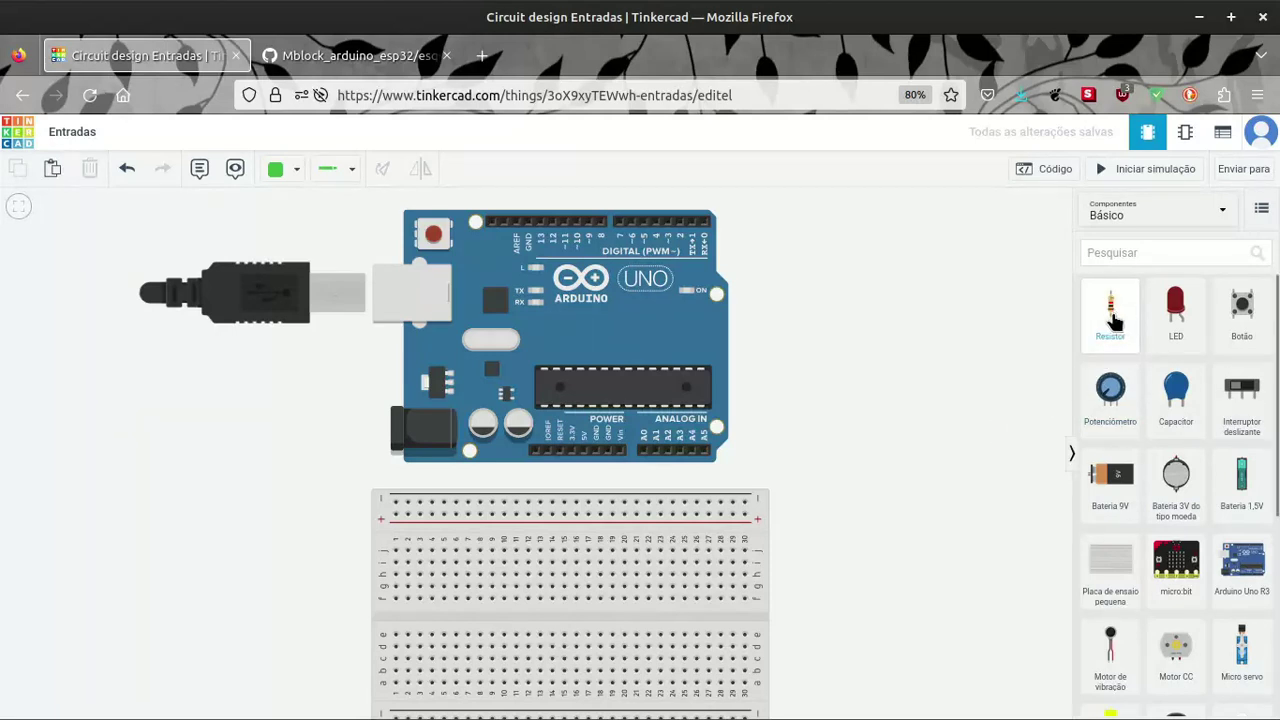
pyautogui.scroll(-3, 1150, 445)
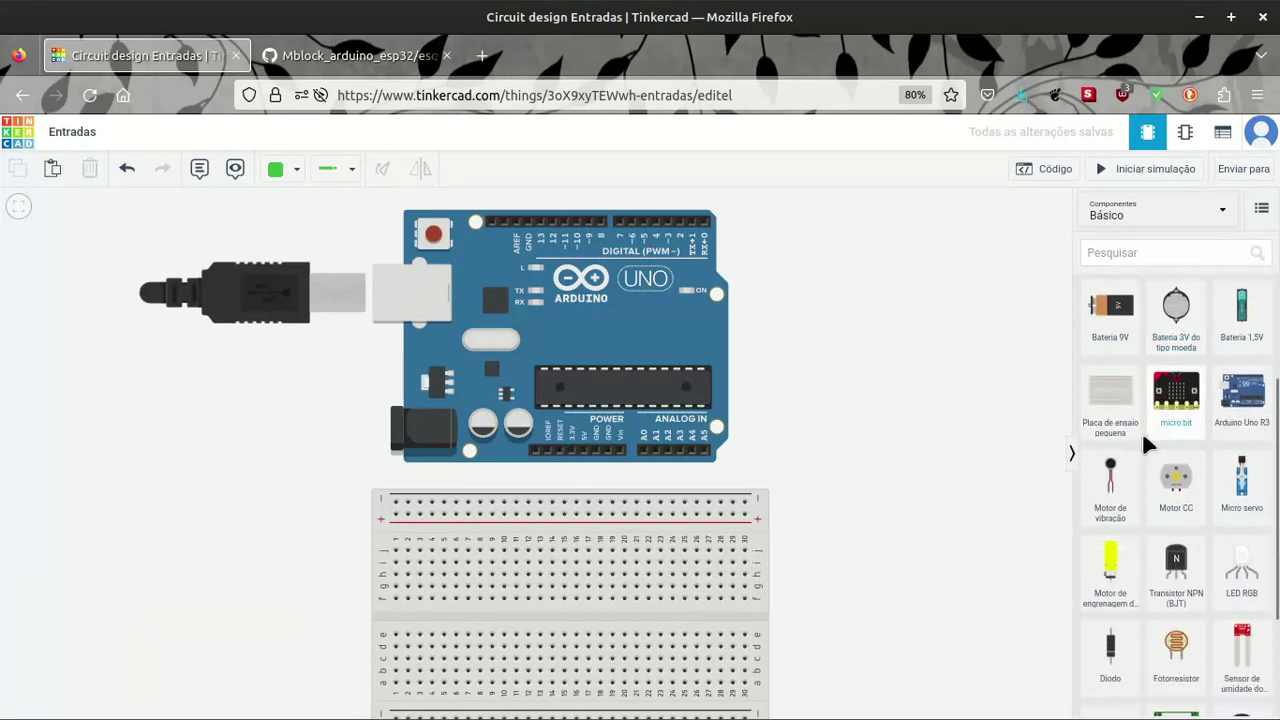
pyautogui.scroll(-3, 1148, 443)
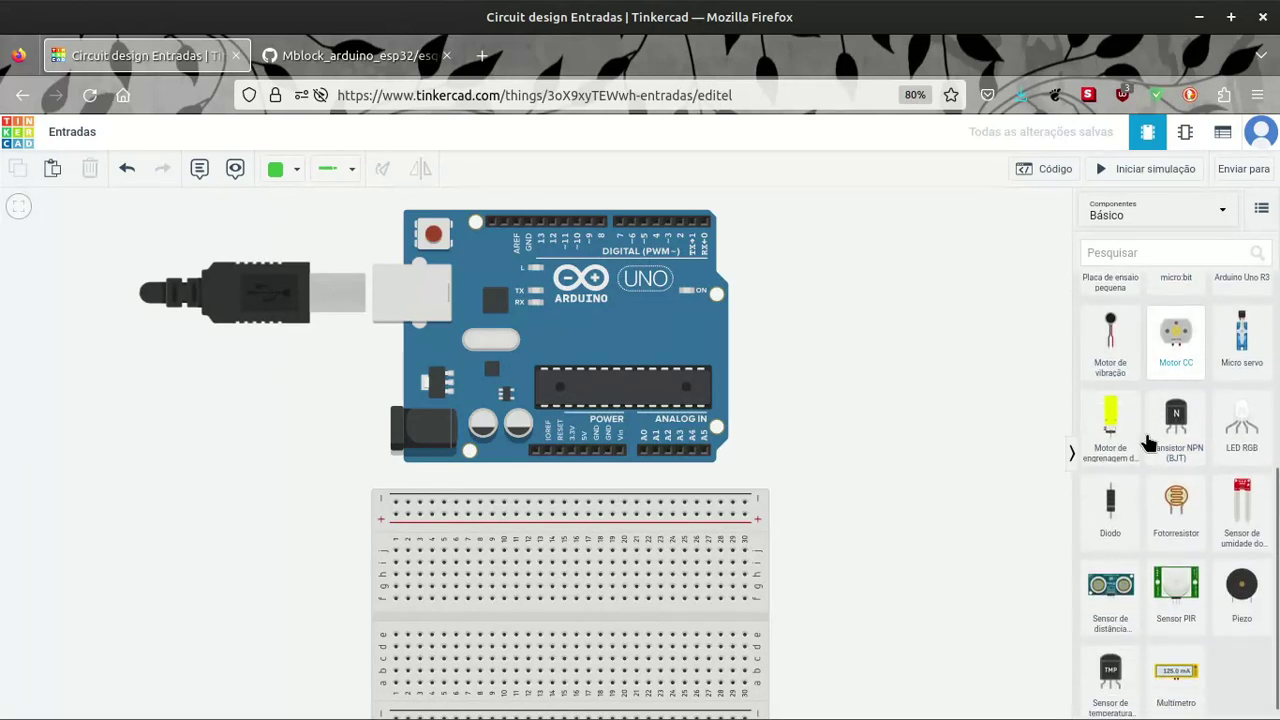
pyautogui.moveTo(1110, 675); pyautogui.dragTo(438, 633)
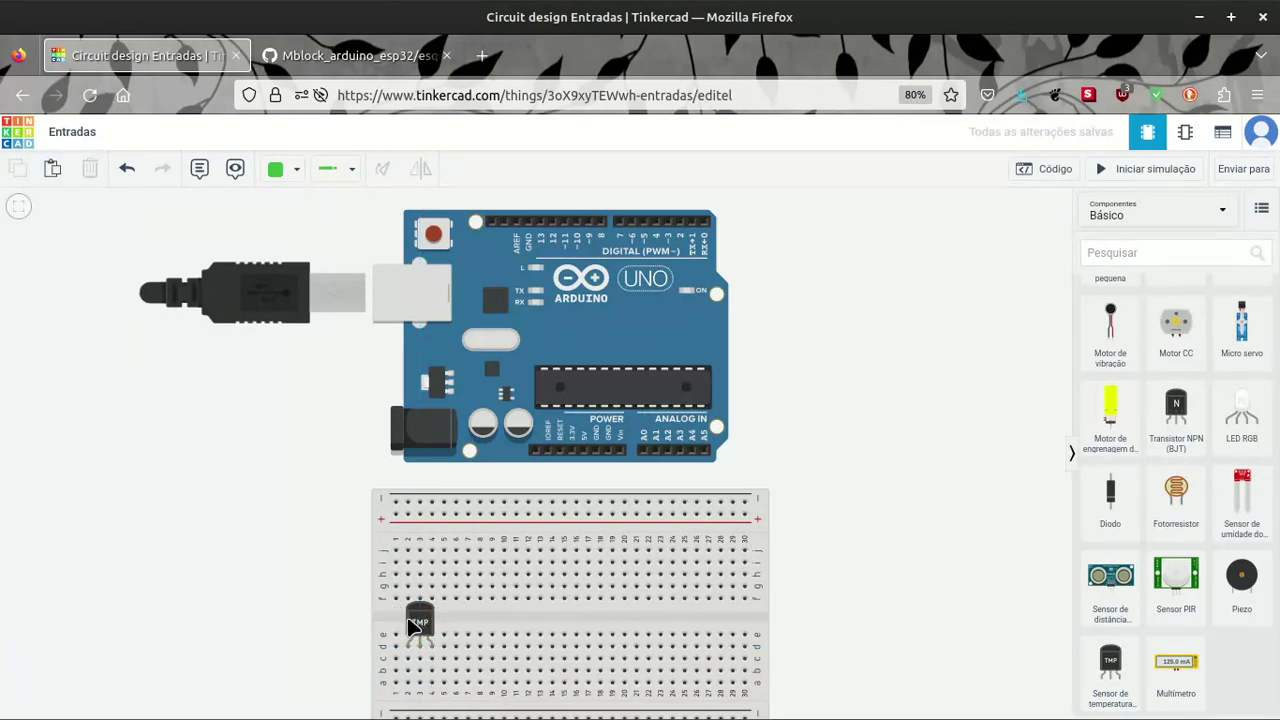
pyautogui.click(419, 625)
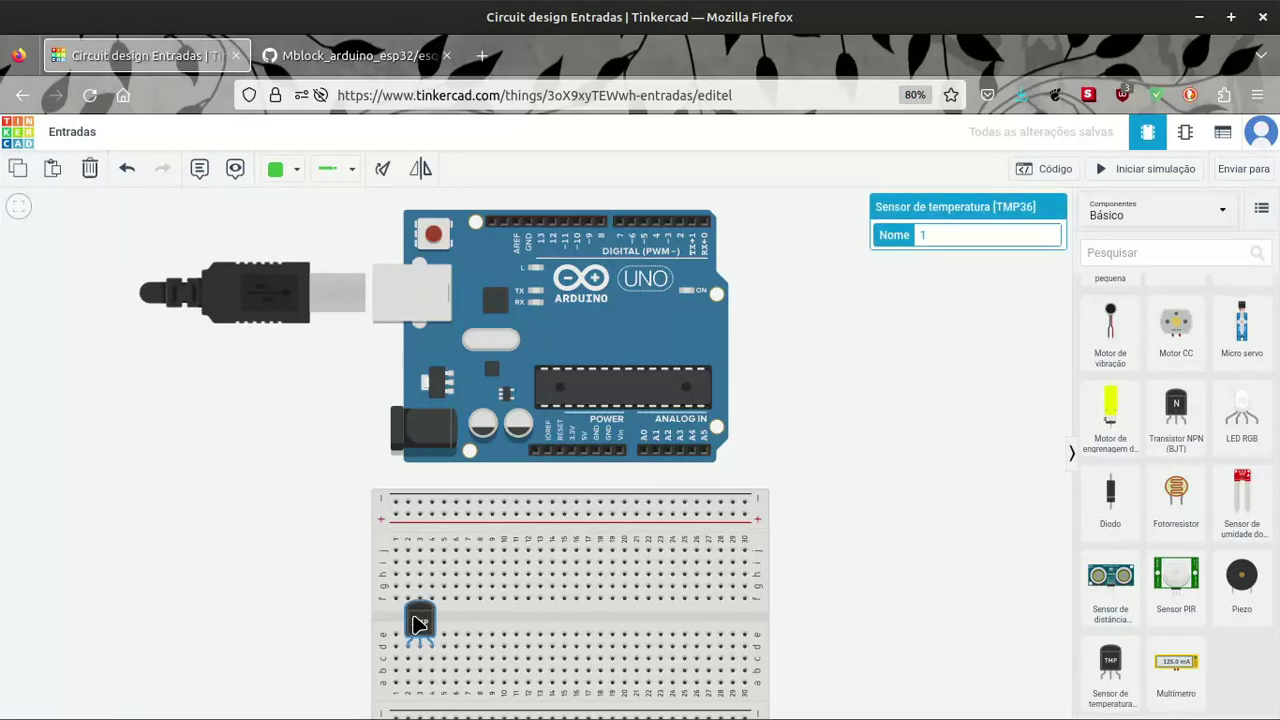
pyautogui.press('r')
pyautogui.press('r')
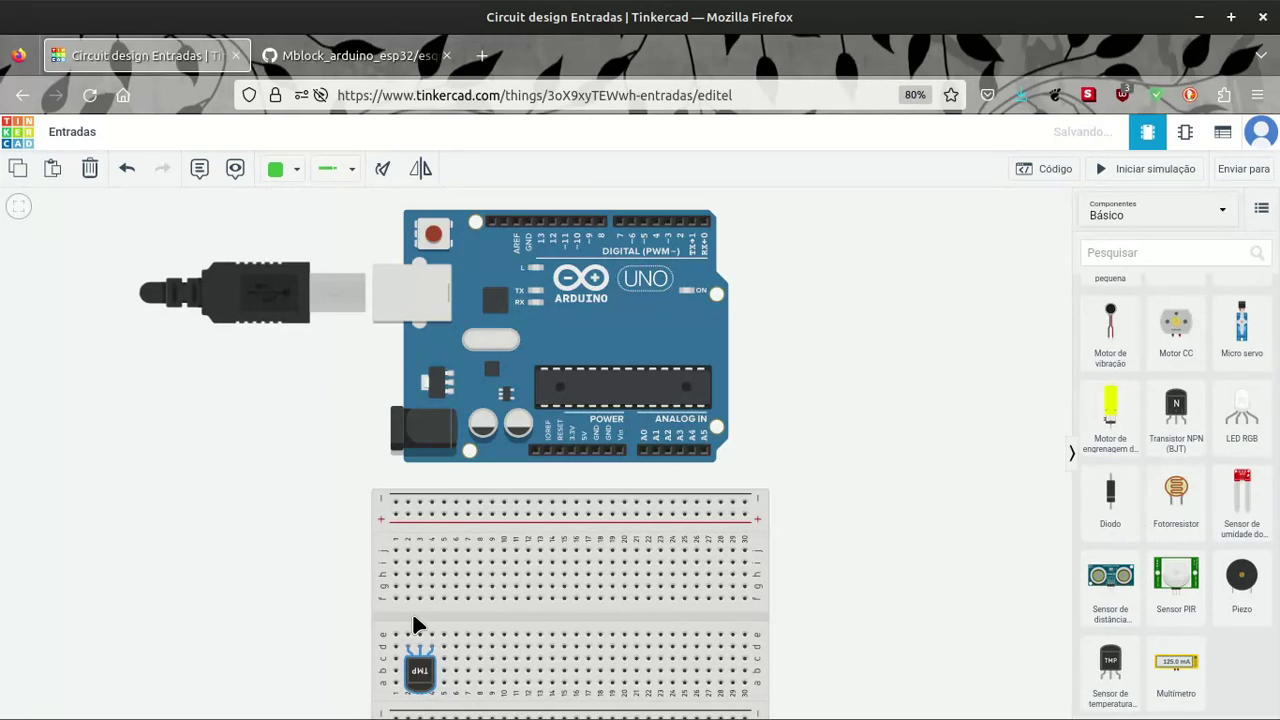
pyautogui.click(842, 578)
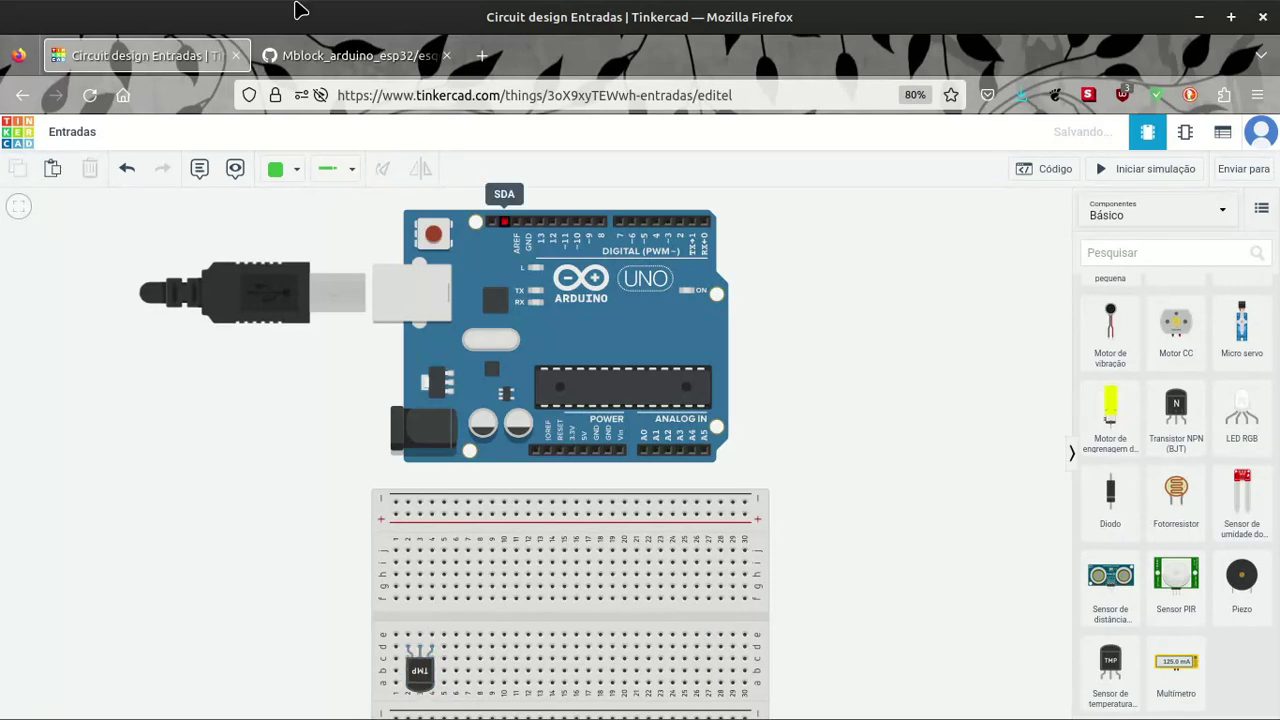
# - Recheck the GitHub schematic and place a resistor across the breadboard's centre gap in column 2, above the temperature sensor
pyautogui.click(316, 60)
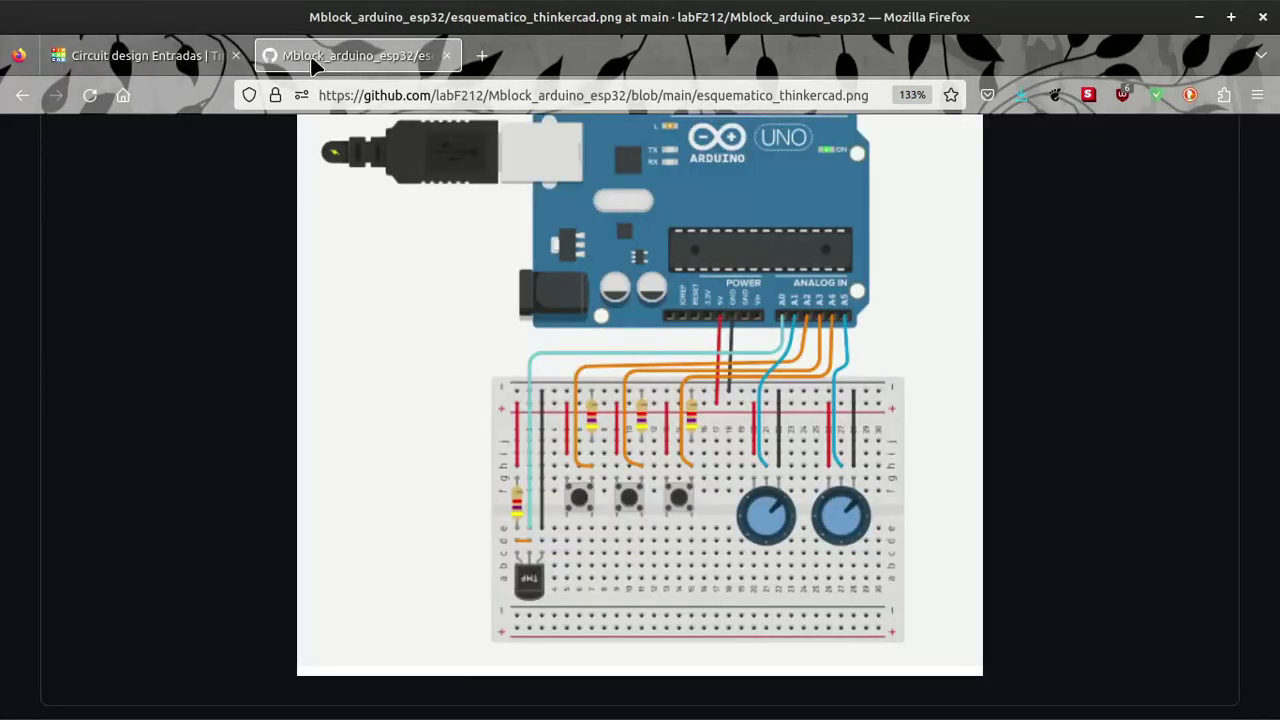
pyautogui.click(200, 60)
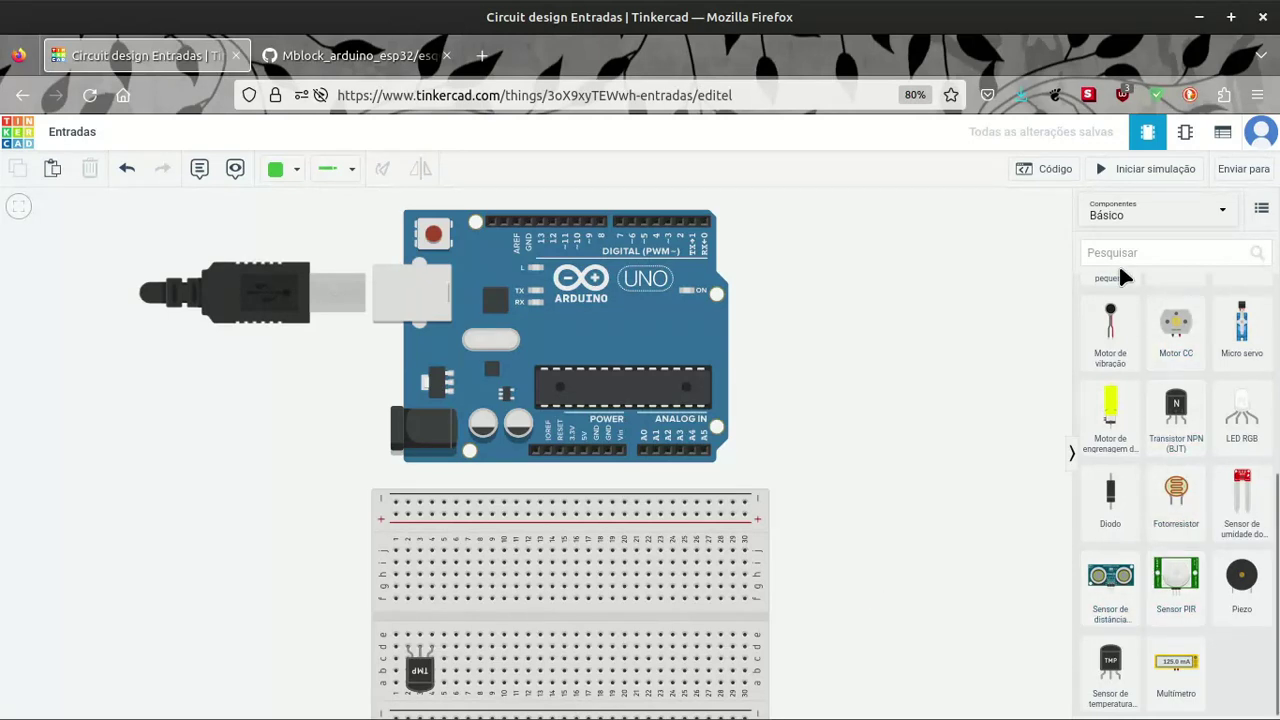
pyautogui.scroll(3, 1158, 480)
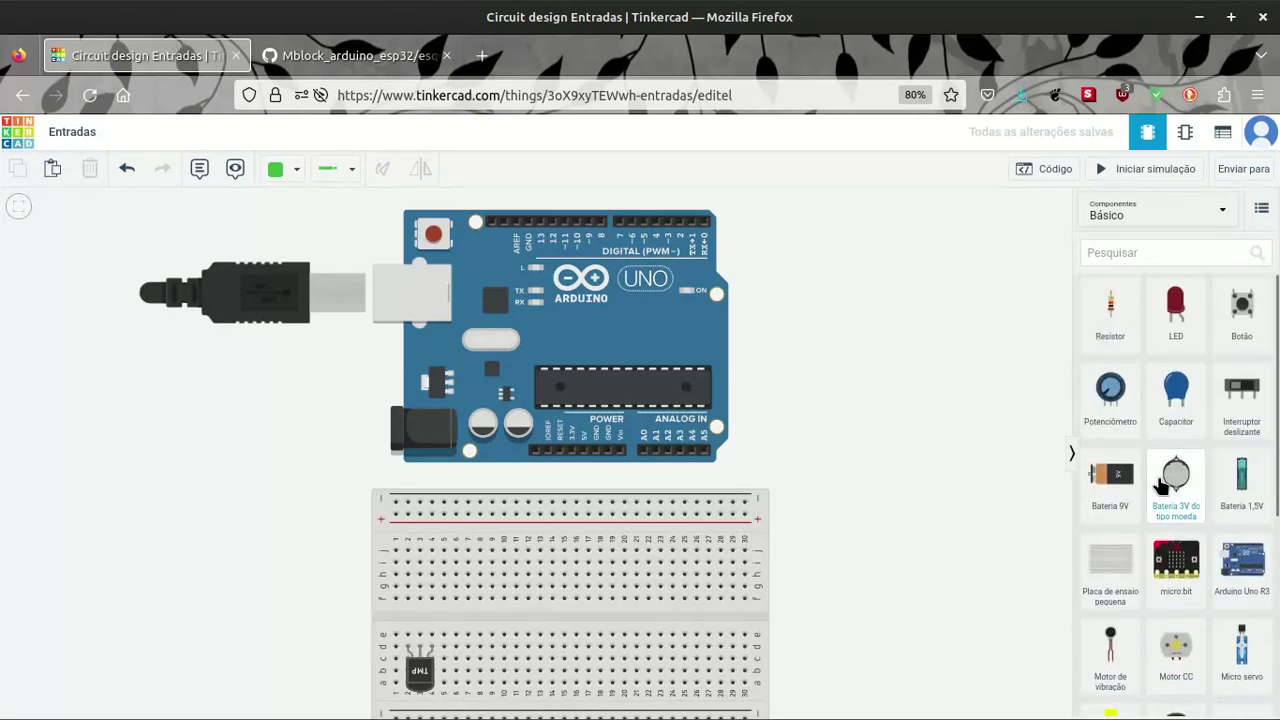
pyautogui.moveTo(1109, 320); pyautogui.dragTo(408, 609)
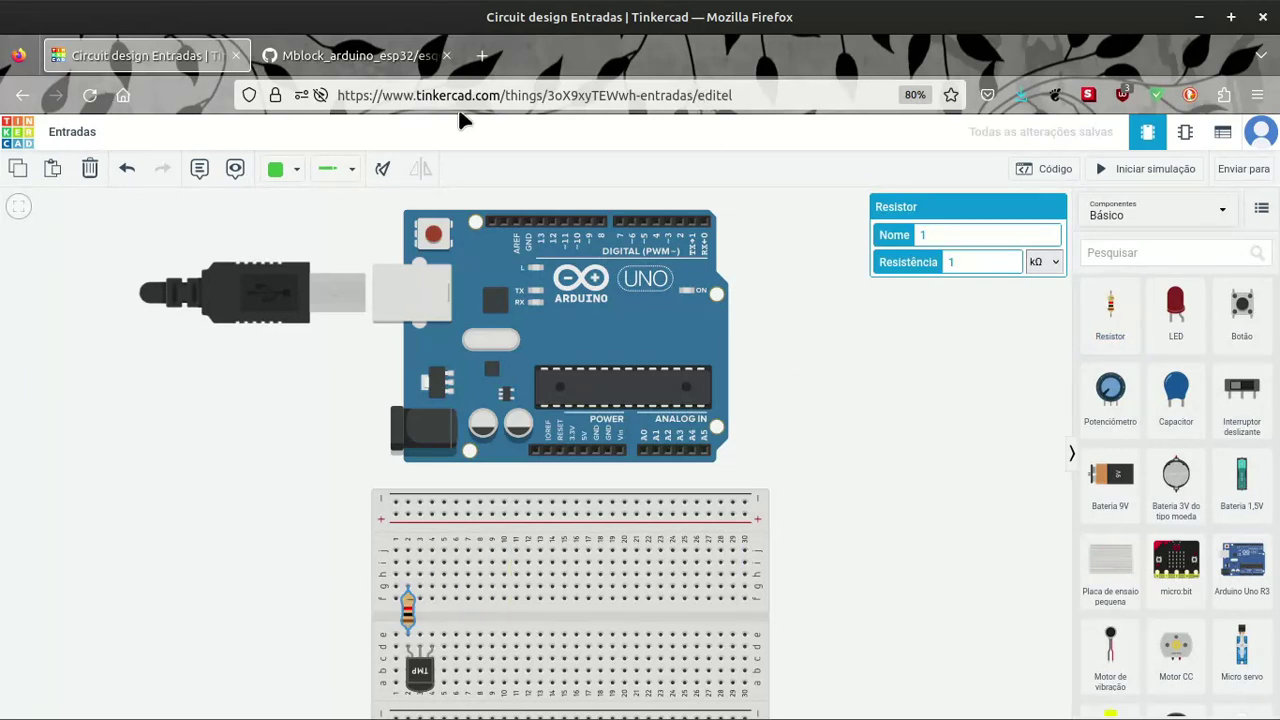
# - Compare the layout with the GitHub schematic and move the temperature sensor one row down, away from the resistor
pyautogui.click(310, 57)
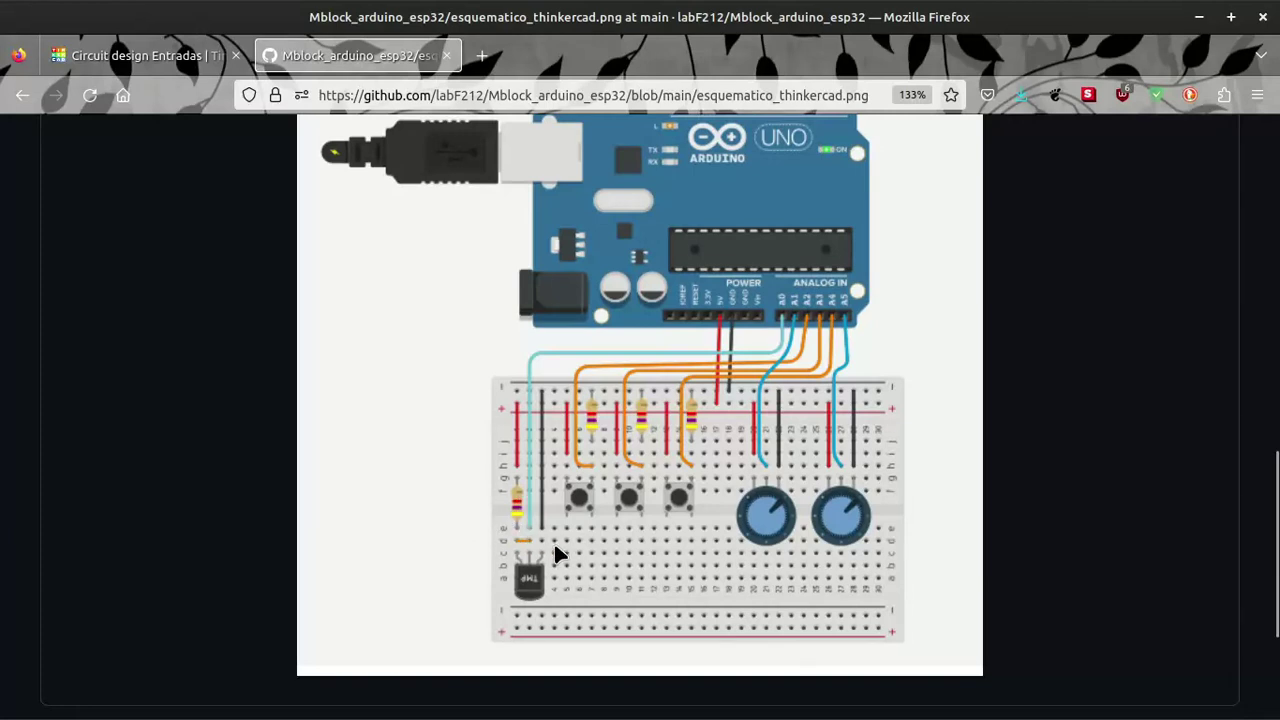
pyautogui.click(168, 64)
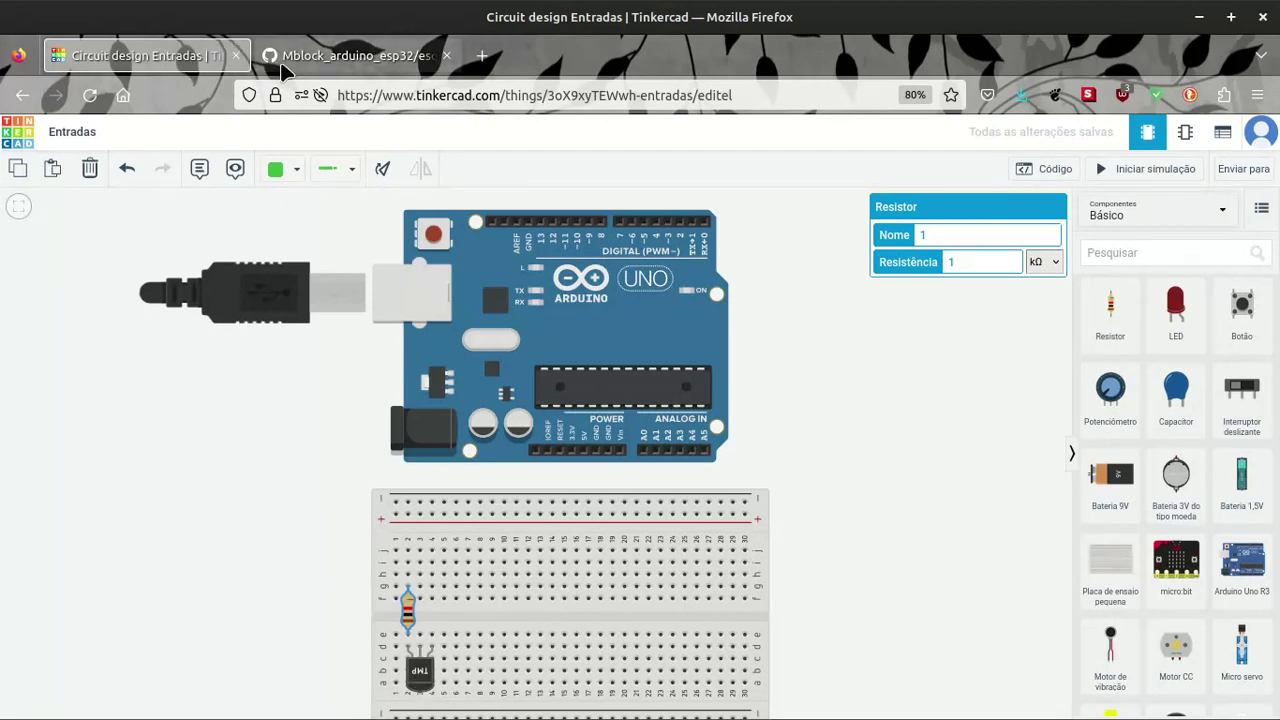
pyautogui.hotkey('ctrl', 'Tab')
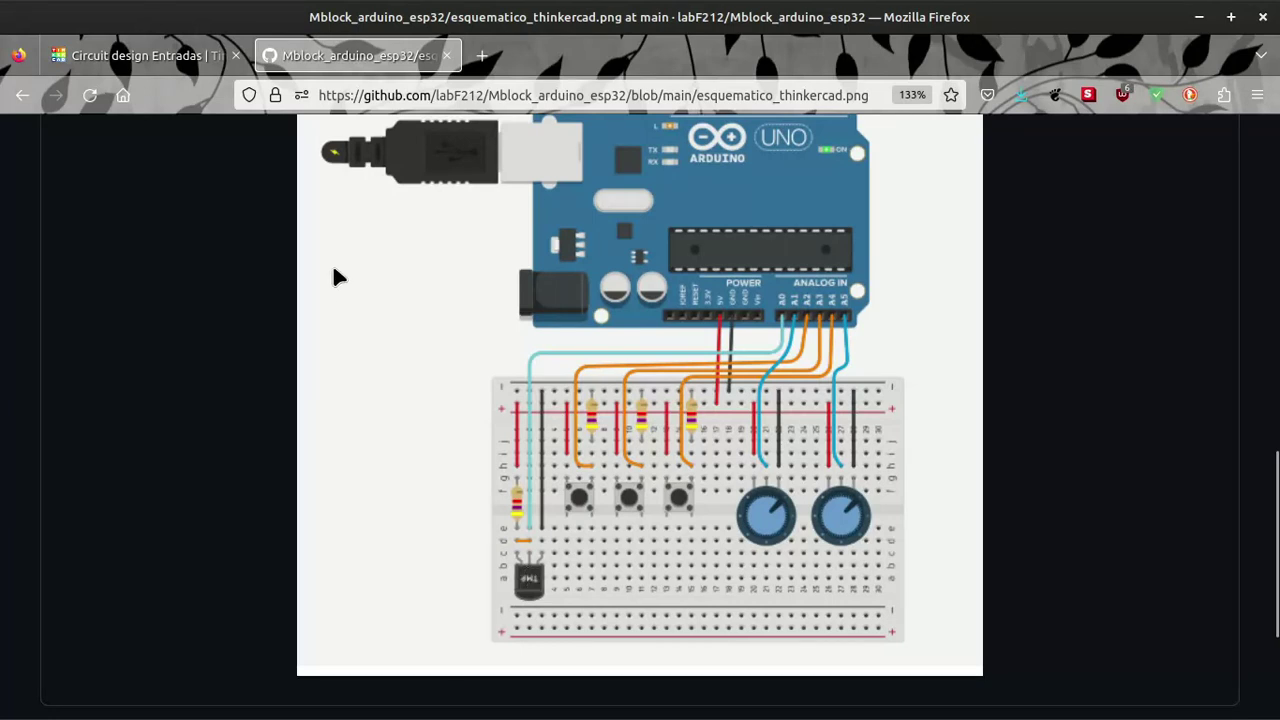
pyautogui.click(190, 60)
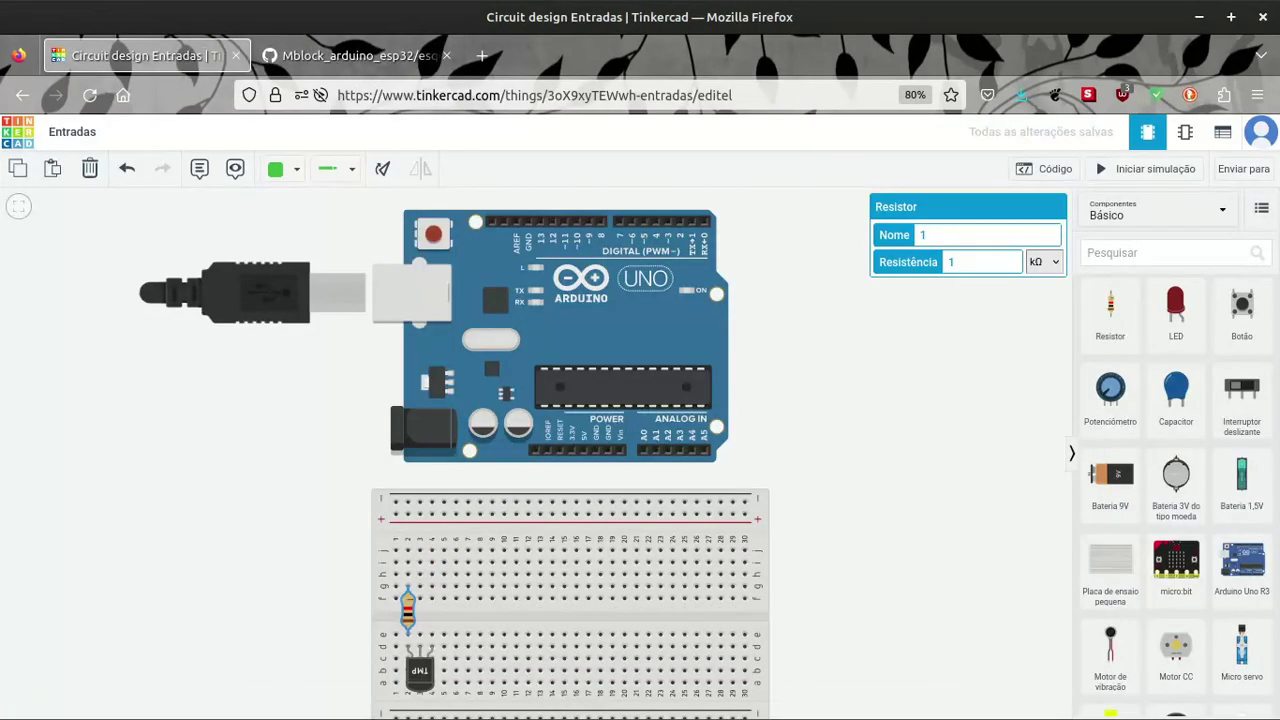
pyautogui.click(419, 684)
pyautogui.moveTo(421, 688); pyautogui.dragTo(421, 697)
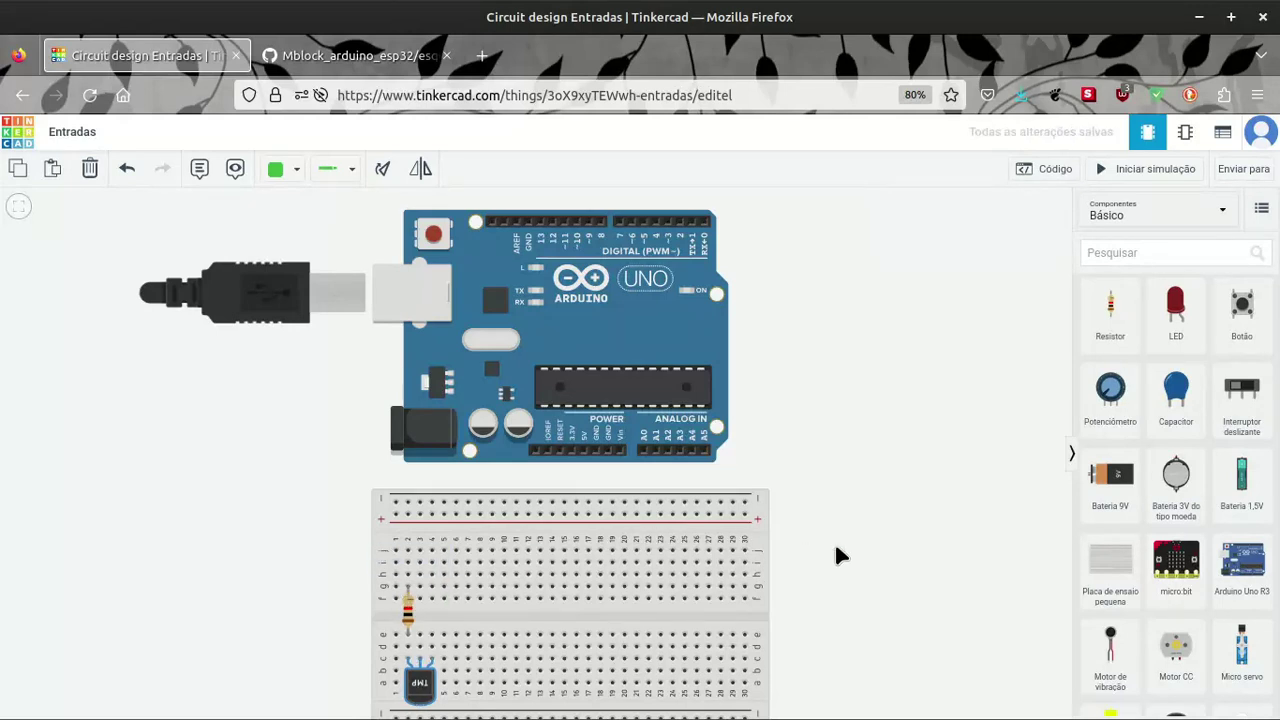
pyautogui.click(826, 507)
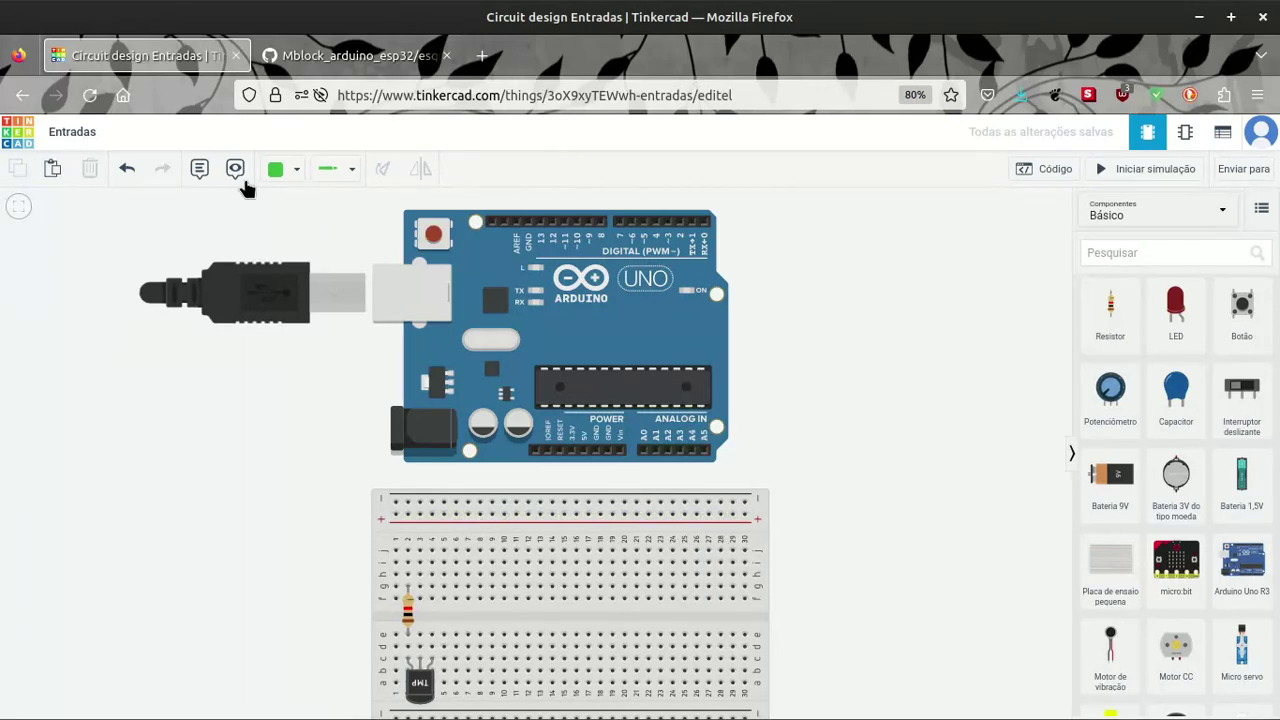
# - Set the wire colour to red (Vermelho) and wire the Arduino's 5V pin to the breadboard's upper positive rail at column 18
pyautogui.click(352, 168)
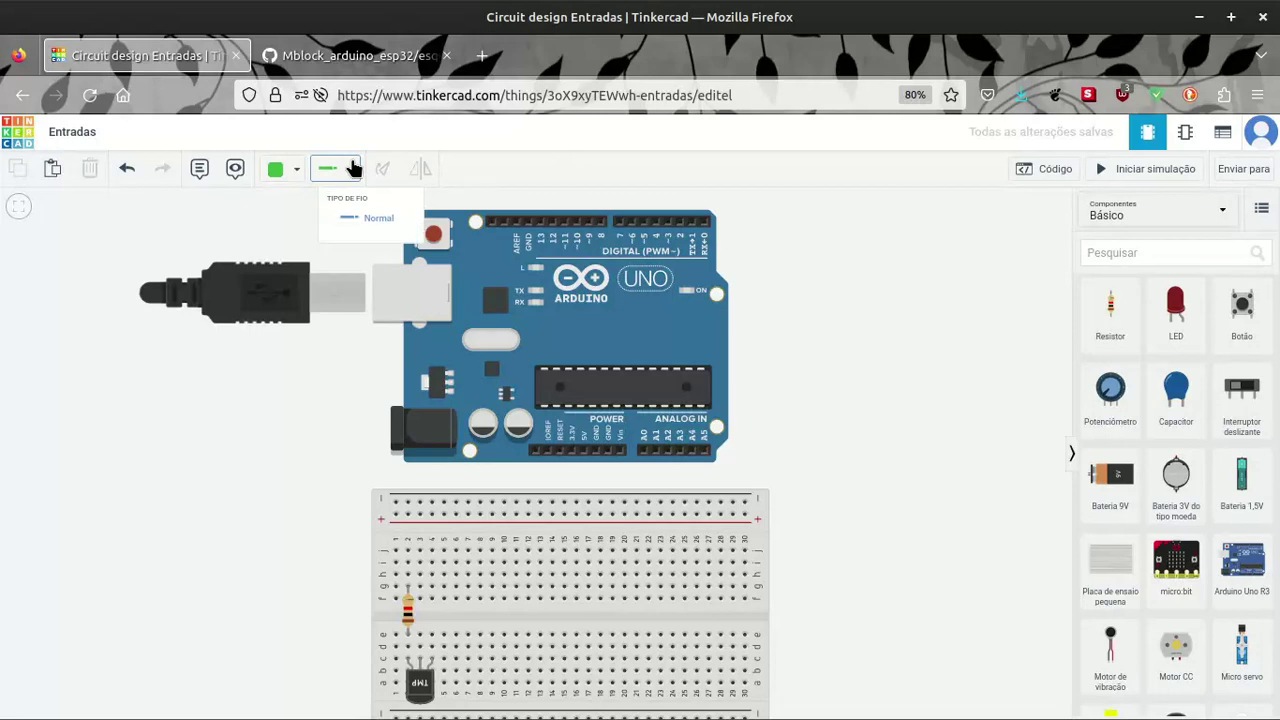
pyautogui.click(296, 172)
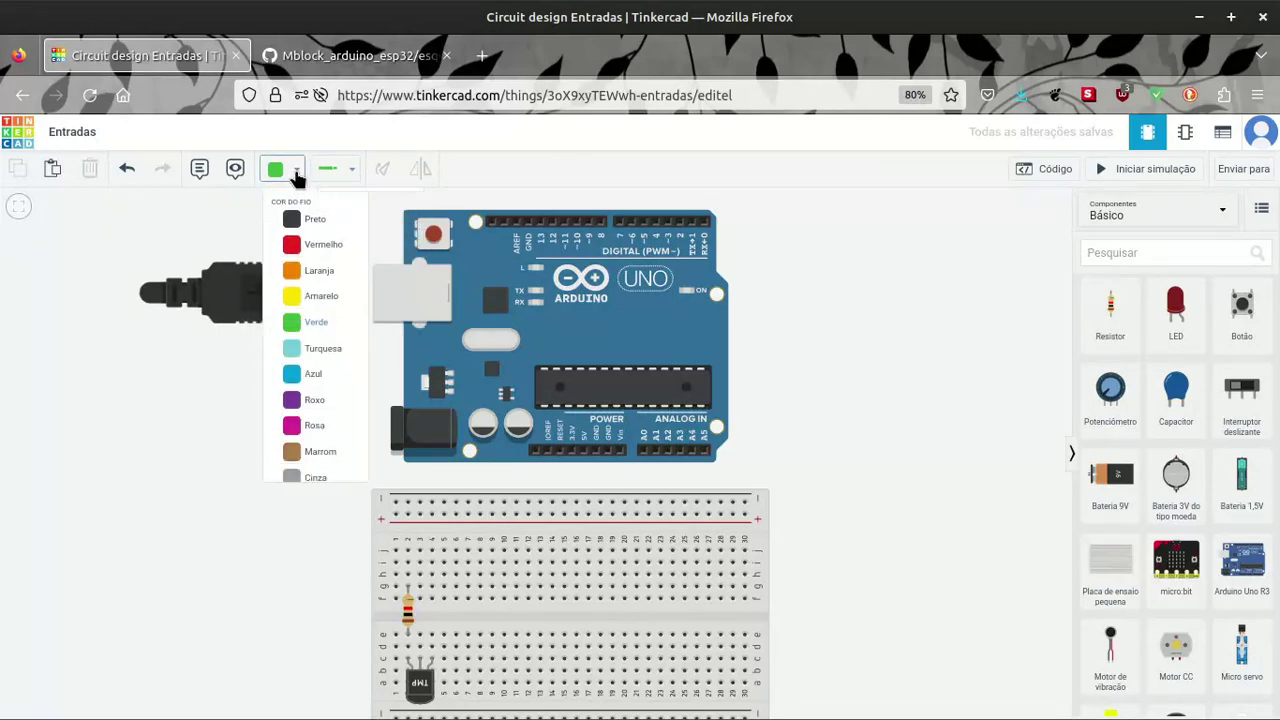
pyautogui.click(316, 250)
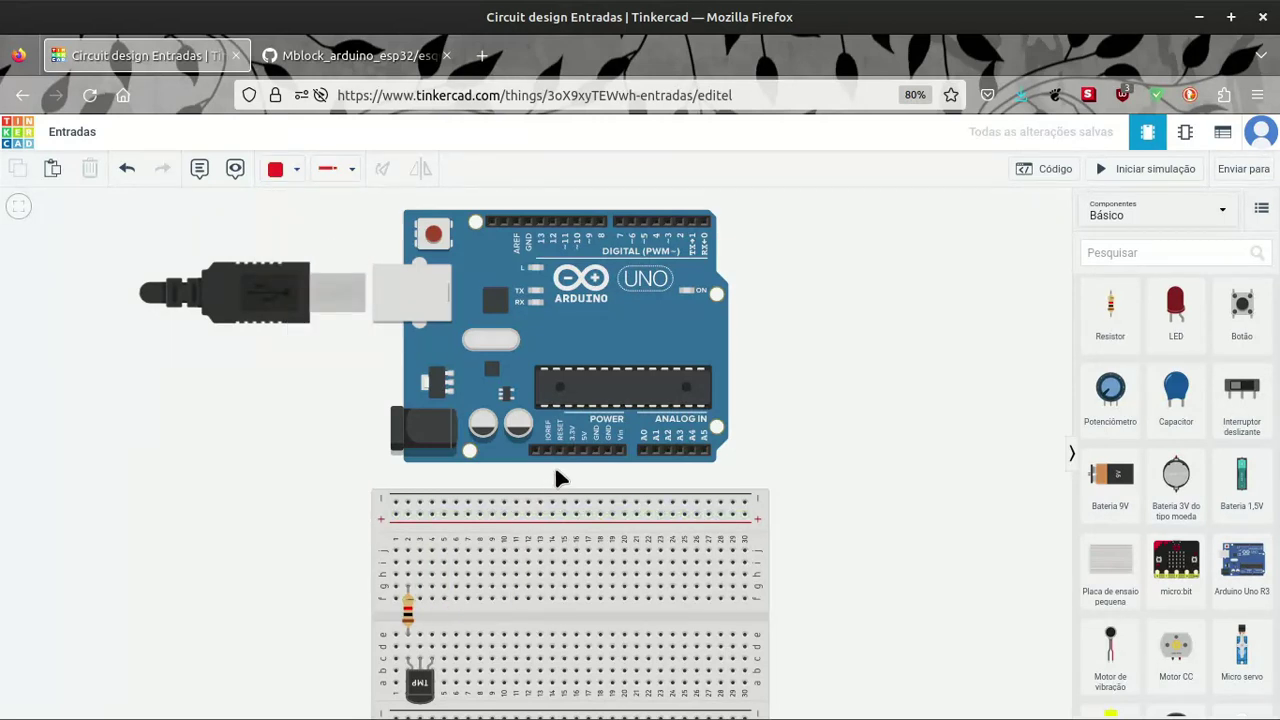
pyautogui.click(586, 455)
pyautogui.click(600, 521)
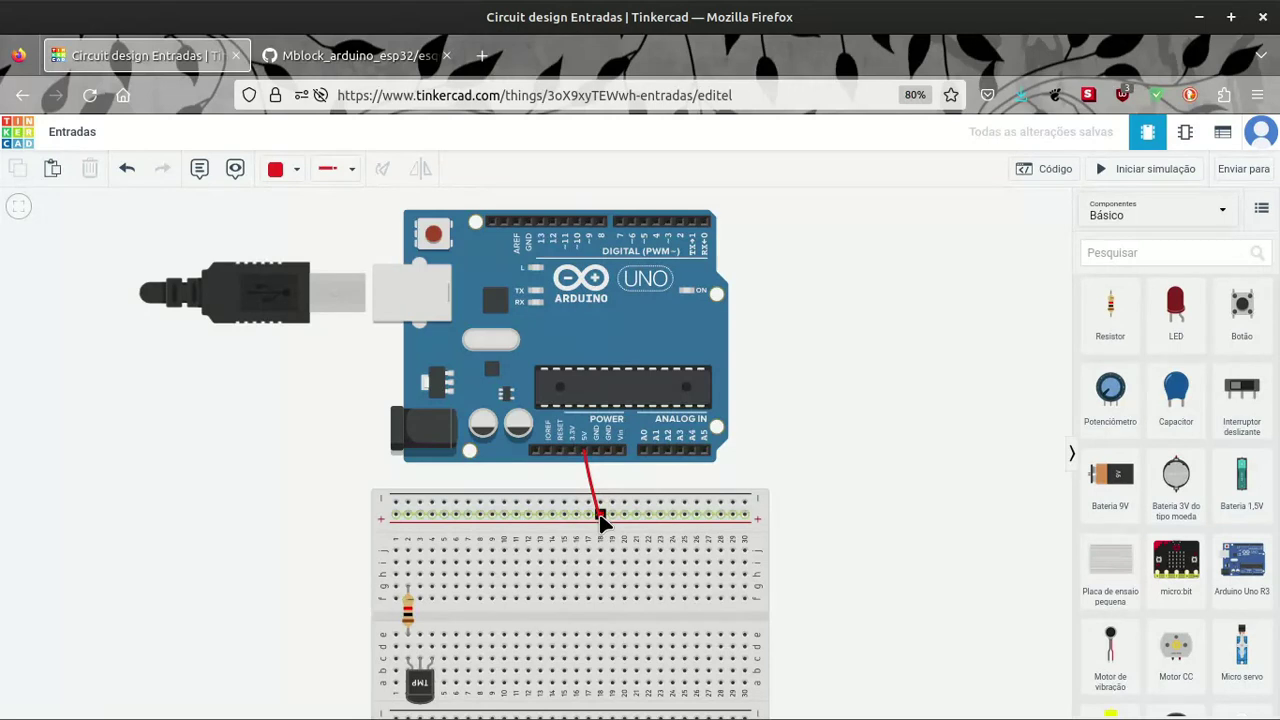
pyautogui.click(600, 521)
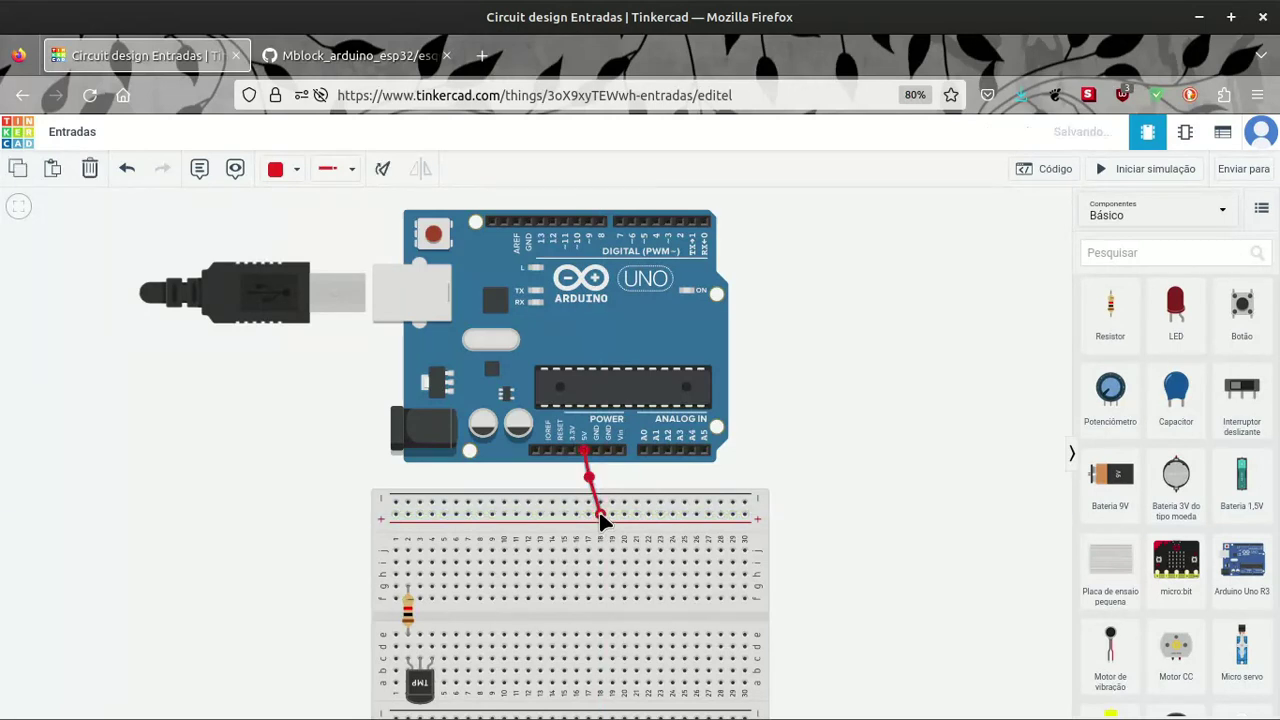
pyautogui.click(836, 462)
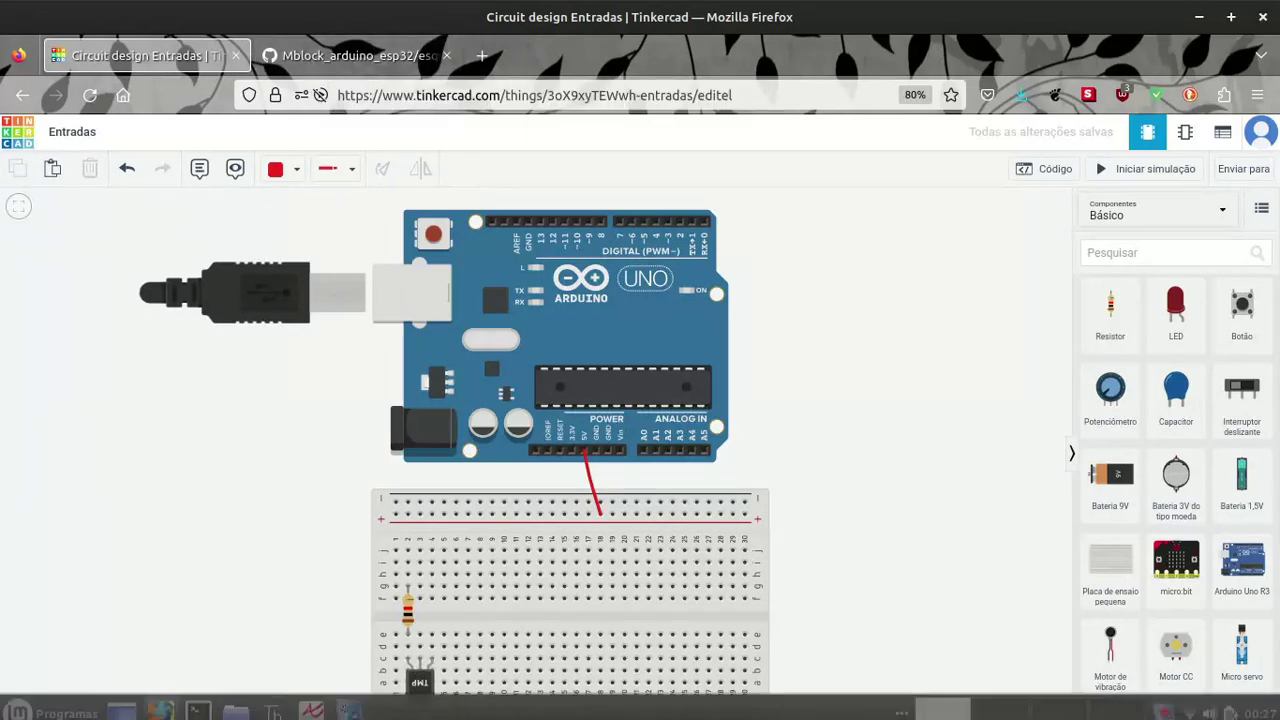
# - Switch to the esquemático_shield.pdf document to examine the temperature sensor's wiring, and return to the circuit design
pyautogui.click(313, 703)
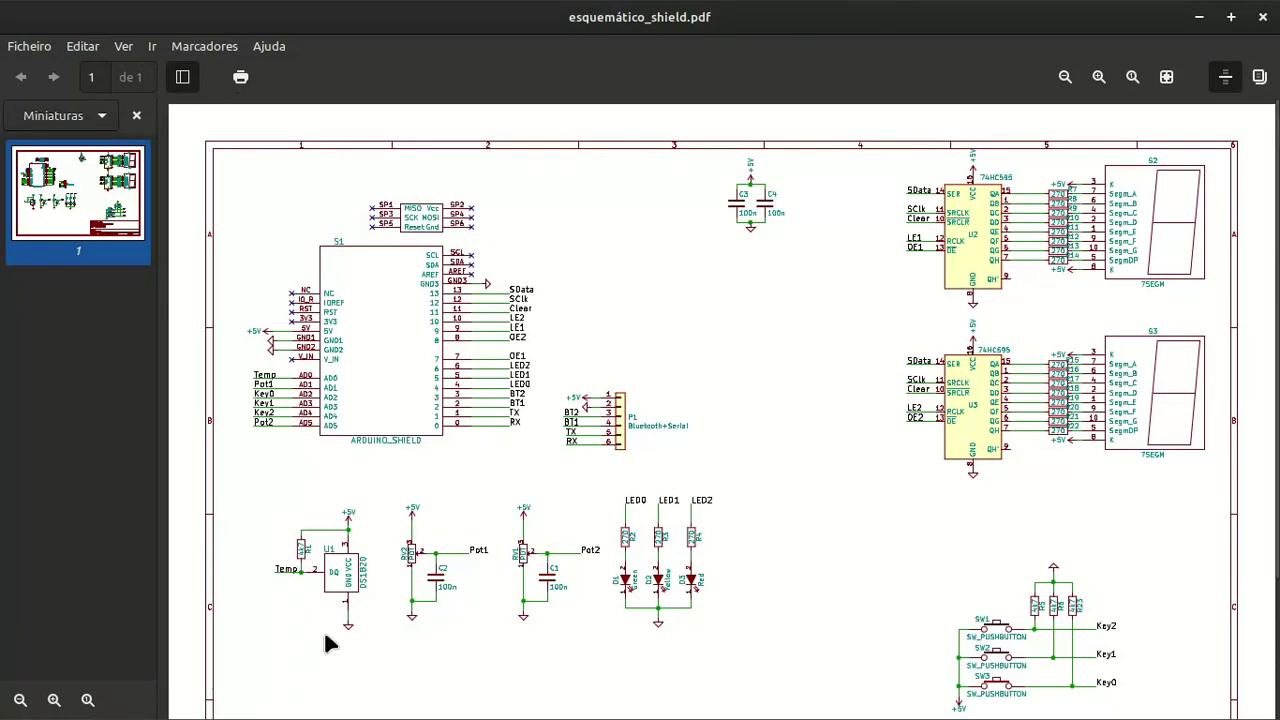
pyautogui.moveTo(340, 705)
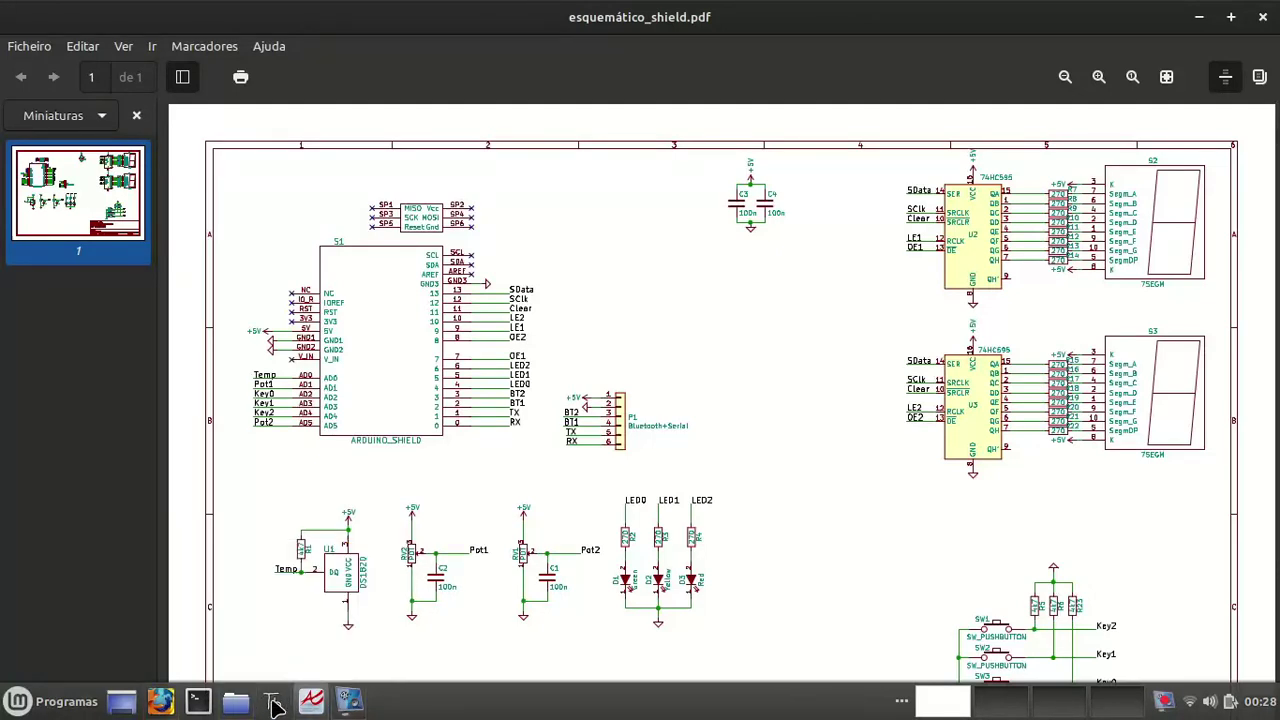
pyautogui.click(348, 702)
pyautogui.click(348, 702)
pyautogui.click(240, 617)
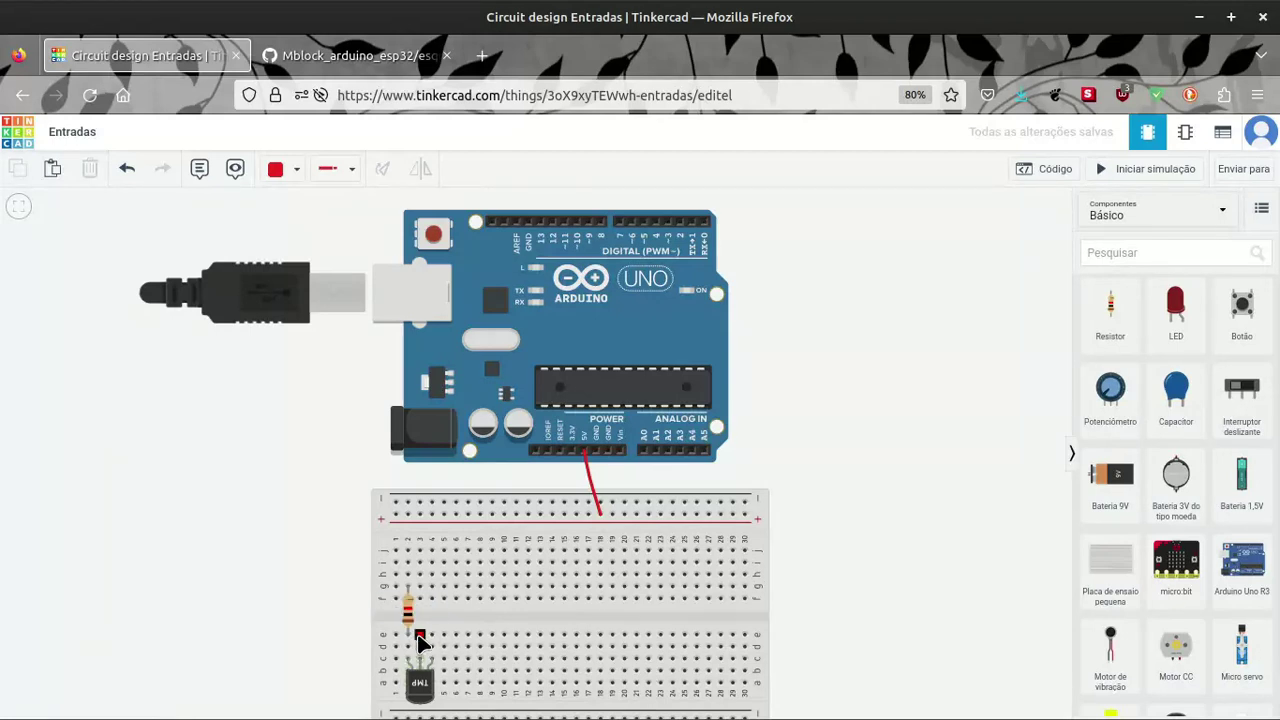
# - Connect breadboard hole j2, in the resistor's column, to the upper positive rail with a straight red wire
pyautogui.moveTo(410, 646); pyautogui.dragTo(409, 549)
pyautogui.click(409, 550)
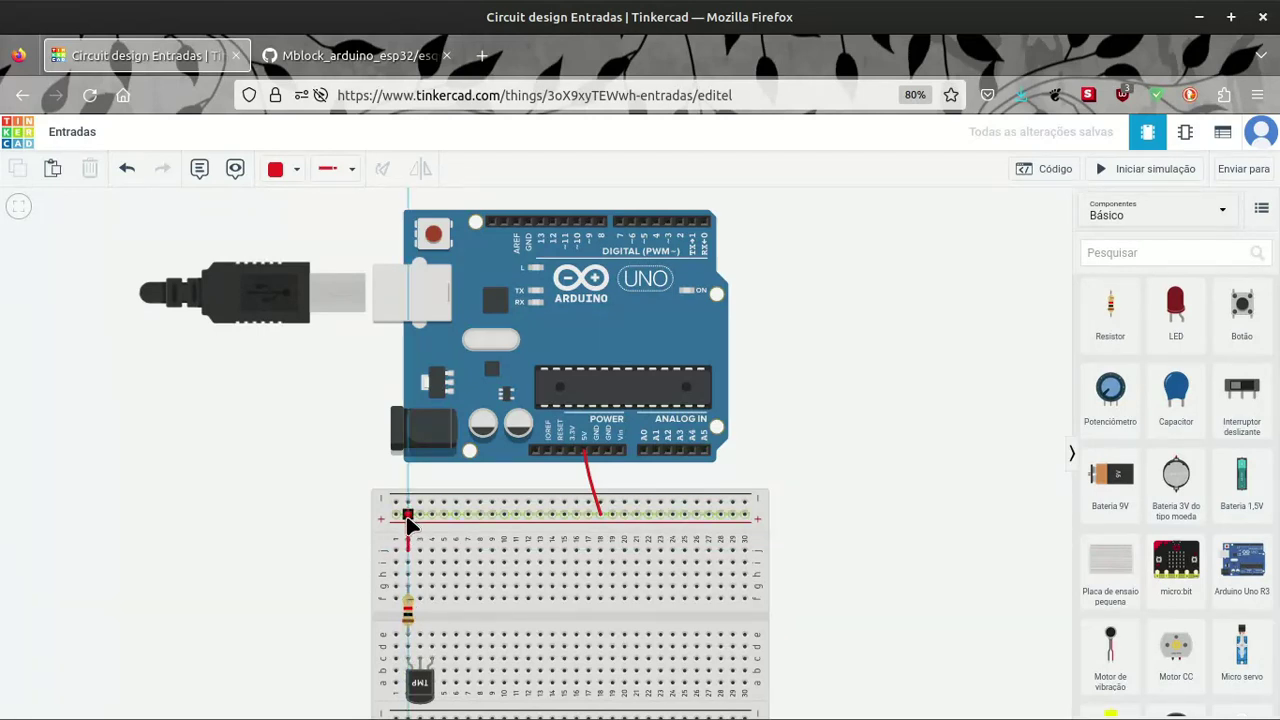
pyautogui.click(408, 515)
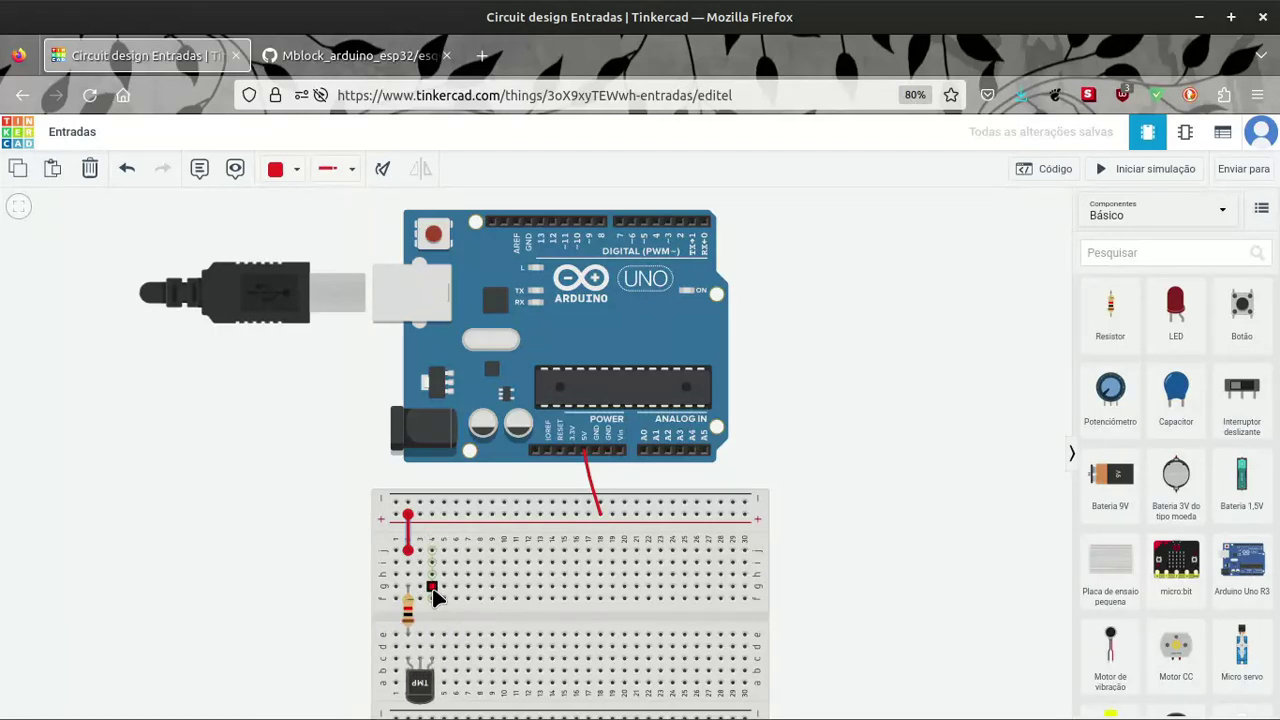
# - Connect breadboard hole e4 to the upper positive rail with a straight red wire and delete the short red wire in column 2
pyautogui.click(432, 635)
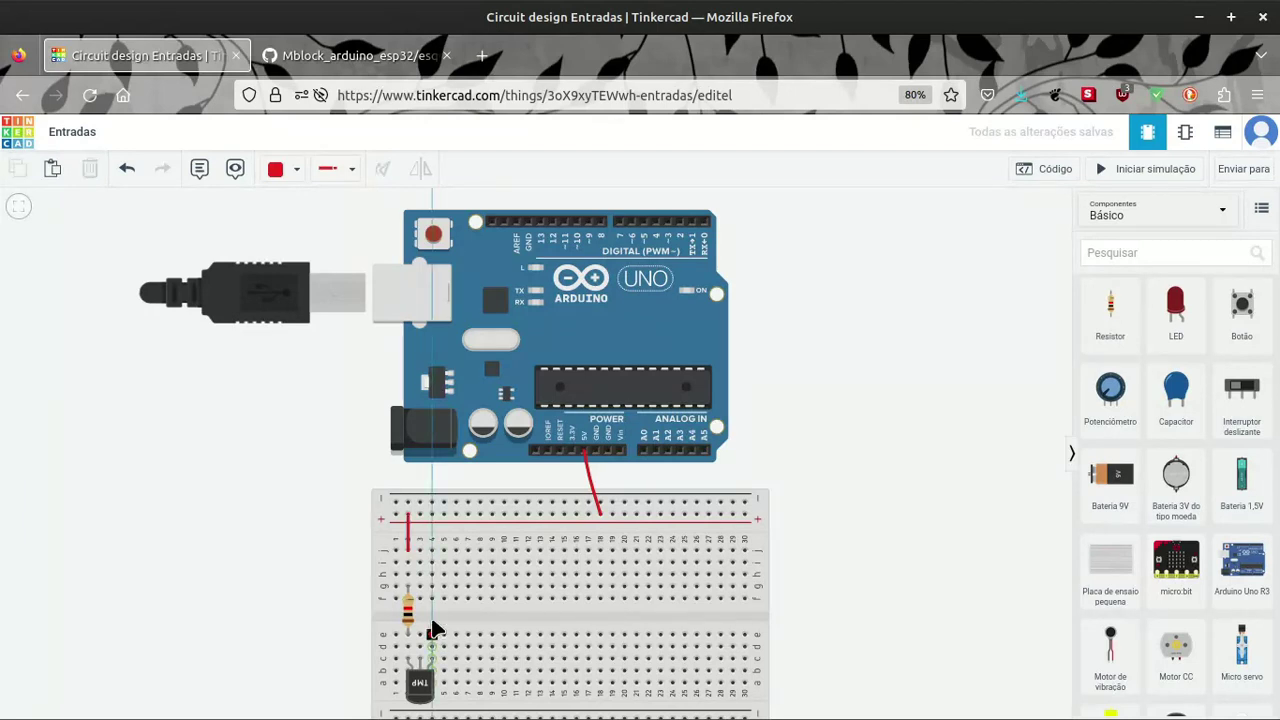
pyautogui.click(432, 515)
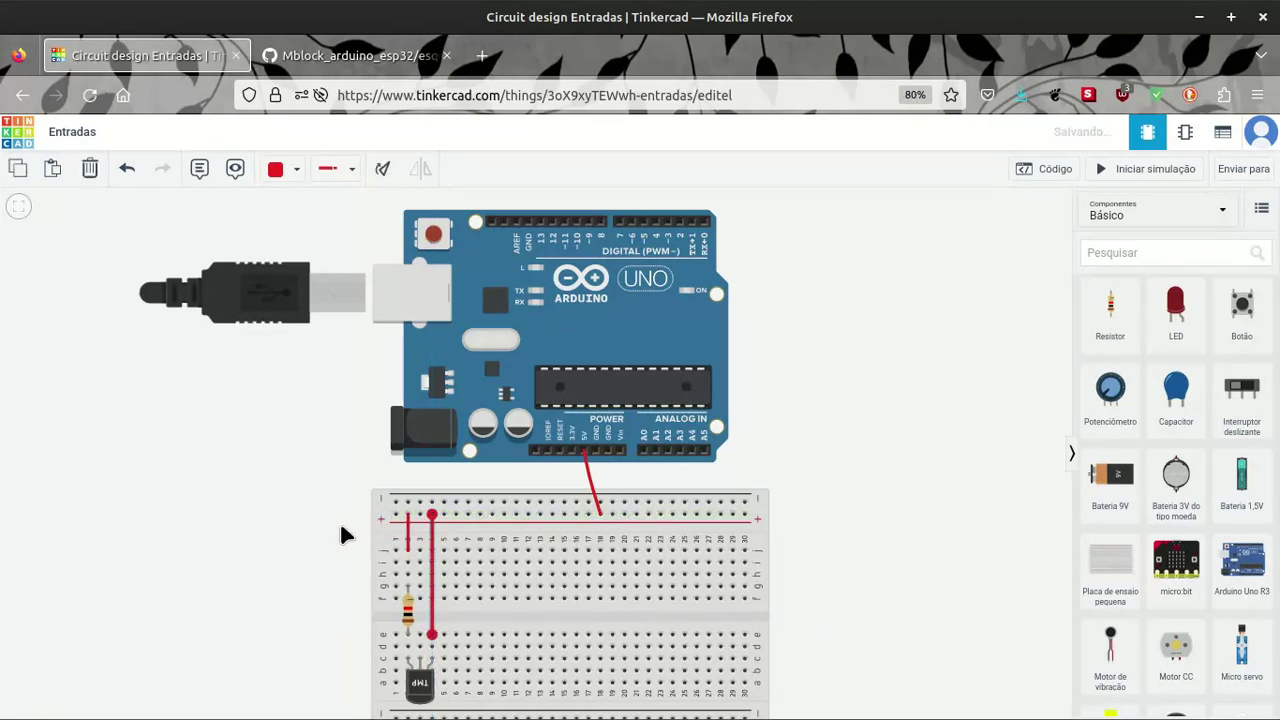
pyautogui.click(409, 540)
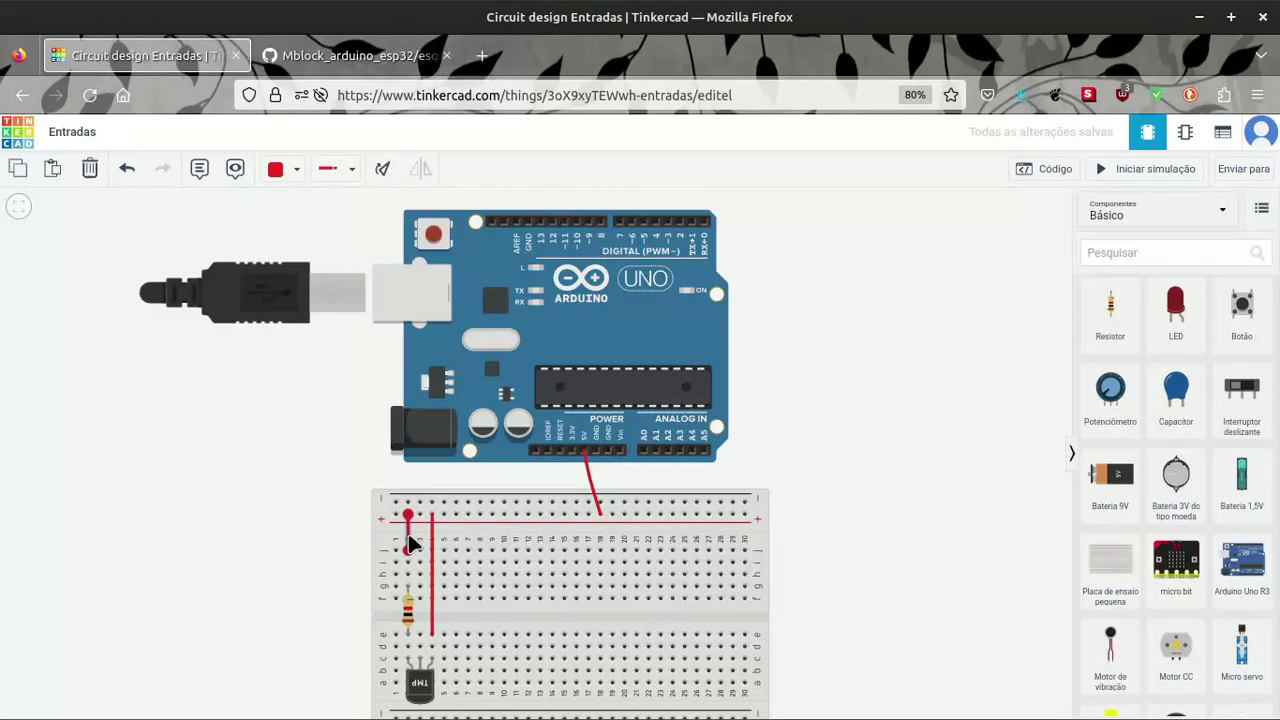
pyautogui.press('Delete')
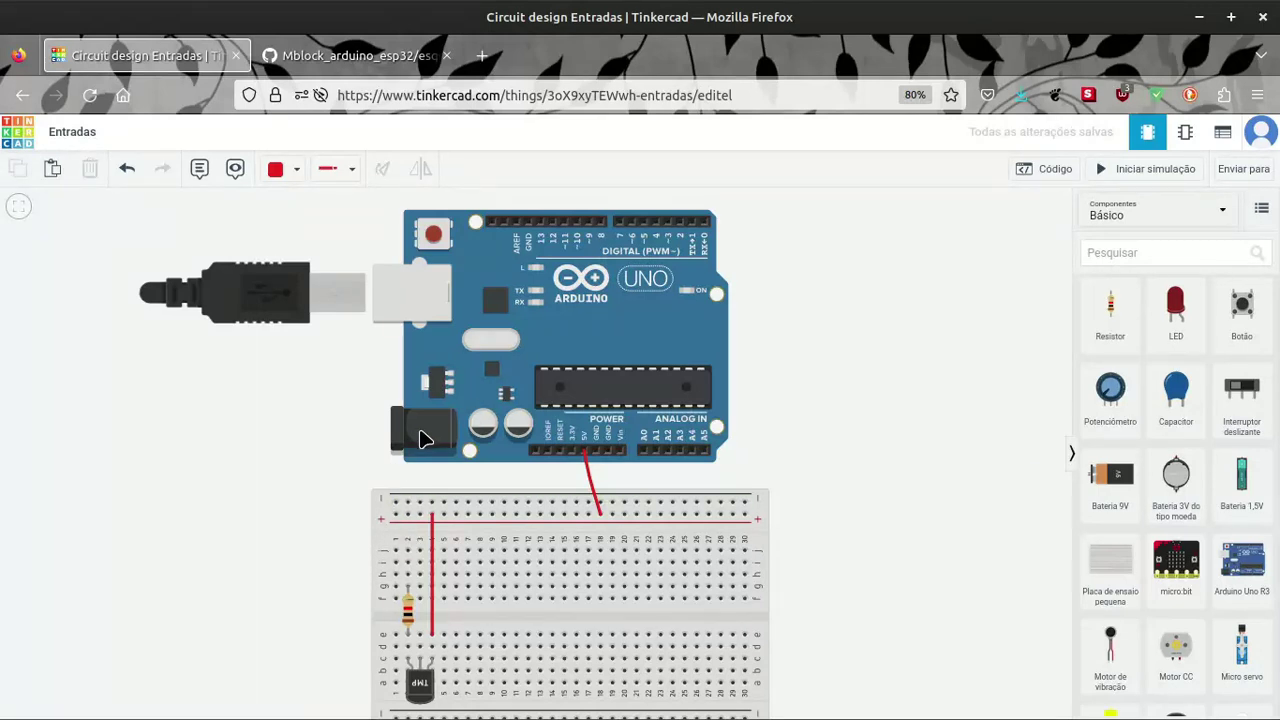
# - Recheck the temperature sensor's VCC, GND and DQ connections in esquemático_shield.pdf and return to the circuit design
pyautogui.moveTo(310, 712)
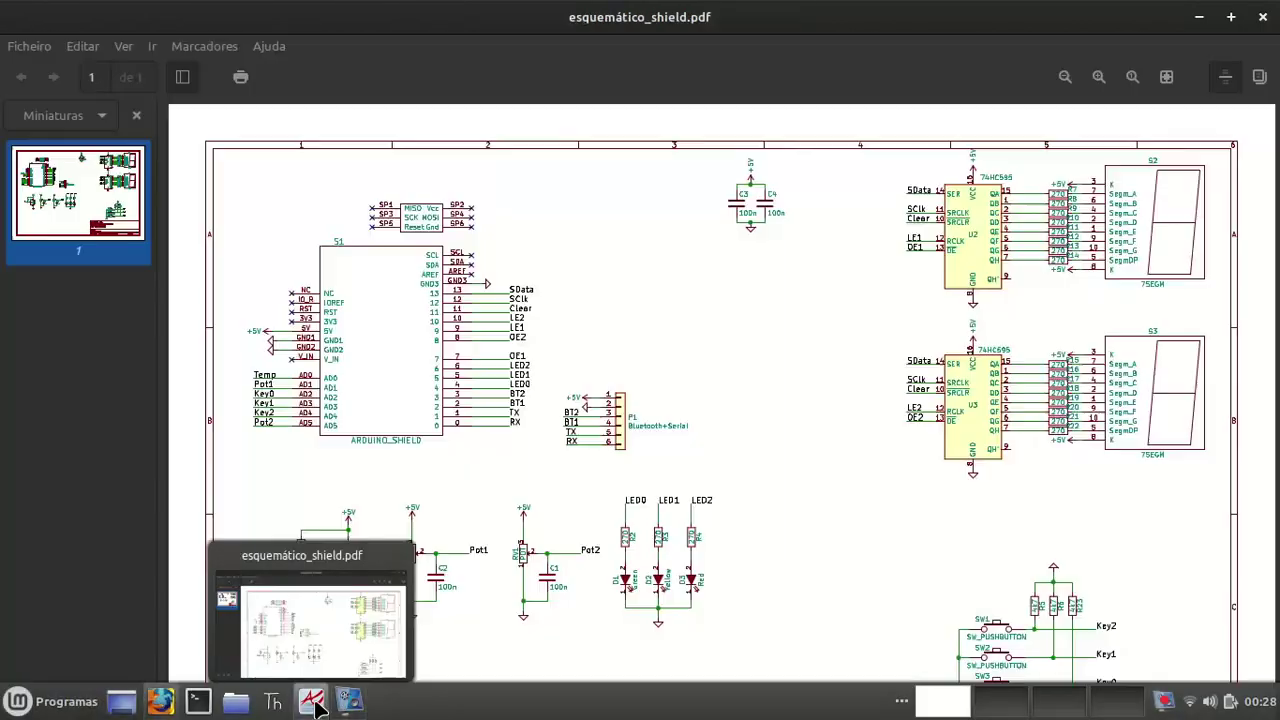
pyautogui.click(300, 620)
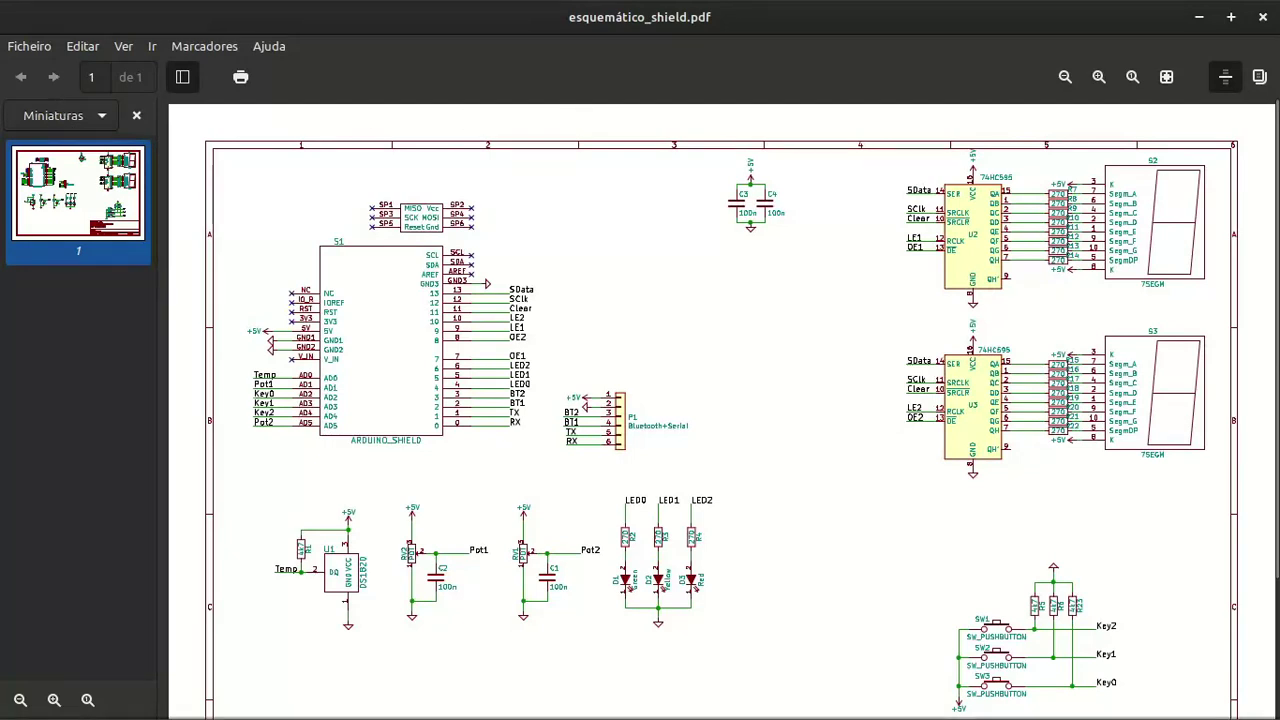
pyautogui.moveTo(232, 706)
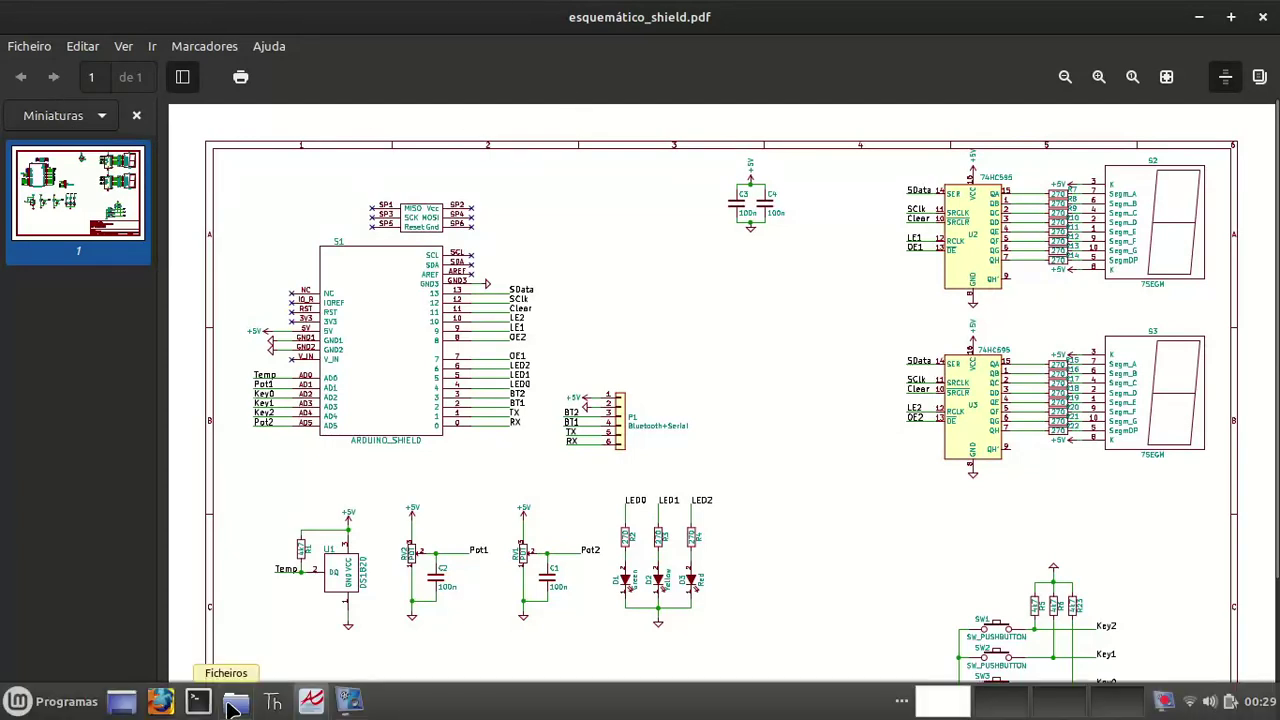
pyautogui.click(349, 701)
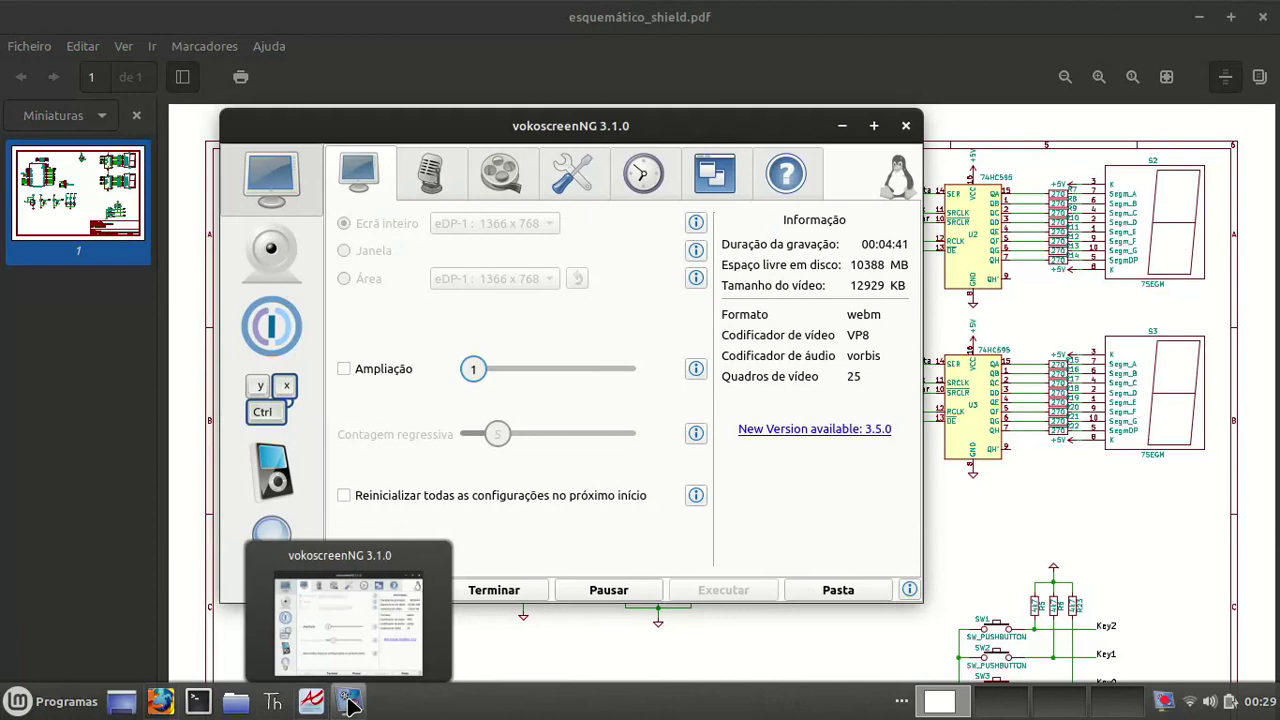
pyautogui.click(345, 698)
pyautogui.click(160, 701)
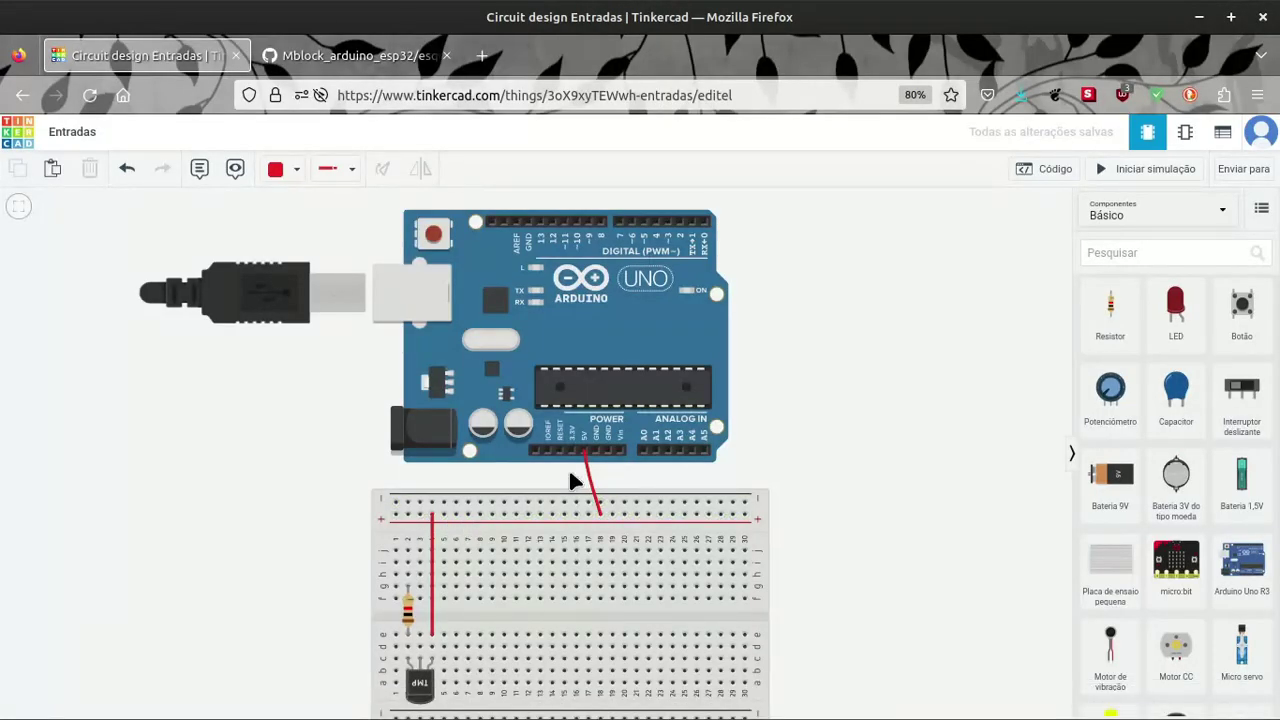
# - Wire breadboard hole d2 straight to the upper negative rail and set the wire's colour to black (Preto)
pyautogui.click(407, 651)
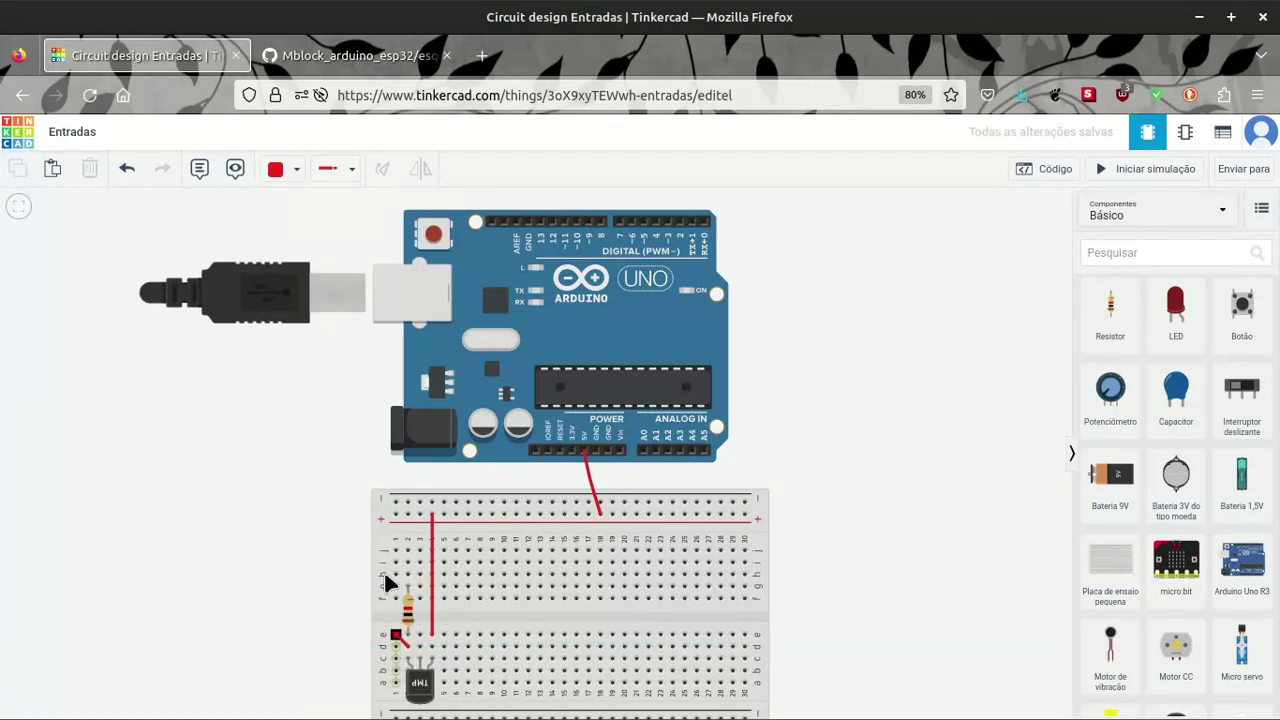
pyautogui.click(407, 503)
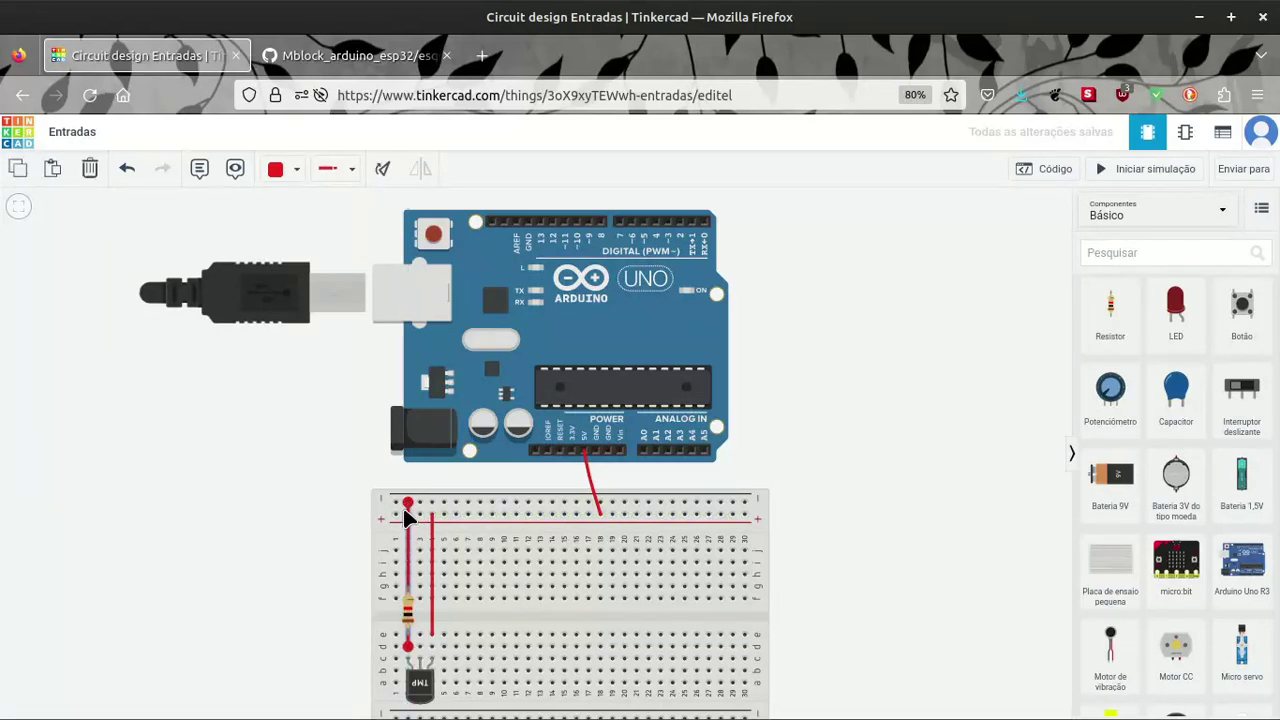
pyautogui.click(298, 176)
pyautogui.click(312, 217)
pyautogui.click(338, 582)
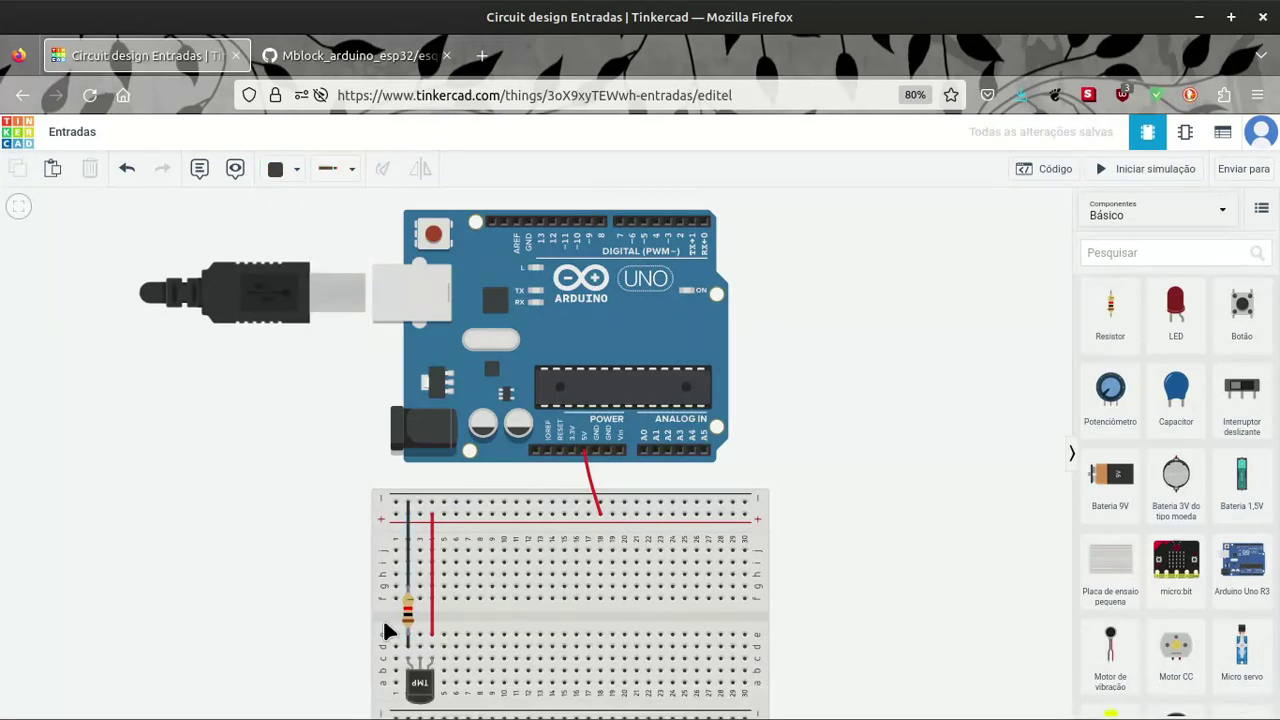
# - Move the resistor out of column 2 to column 5 in the breadboard's upper half, between rows f and j
pyautogui.click(408, 618)
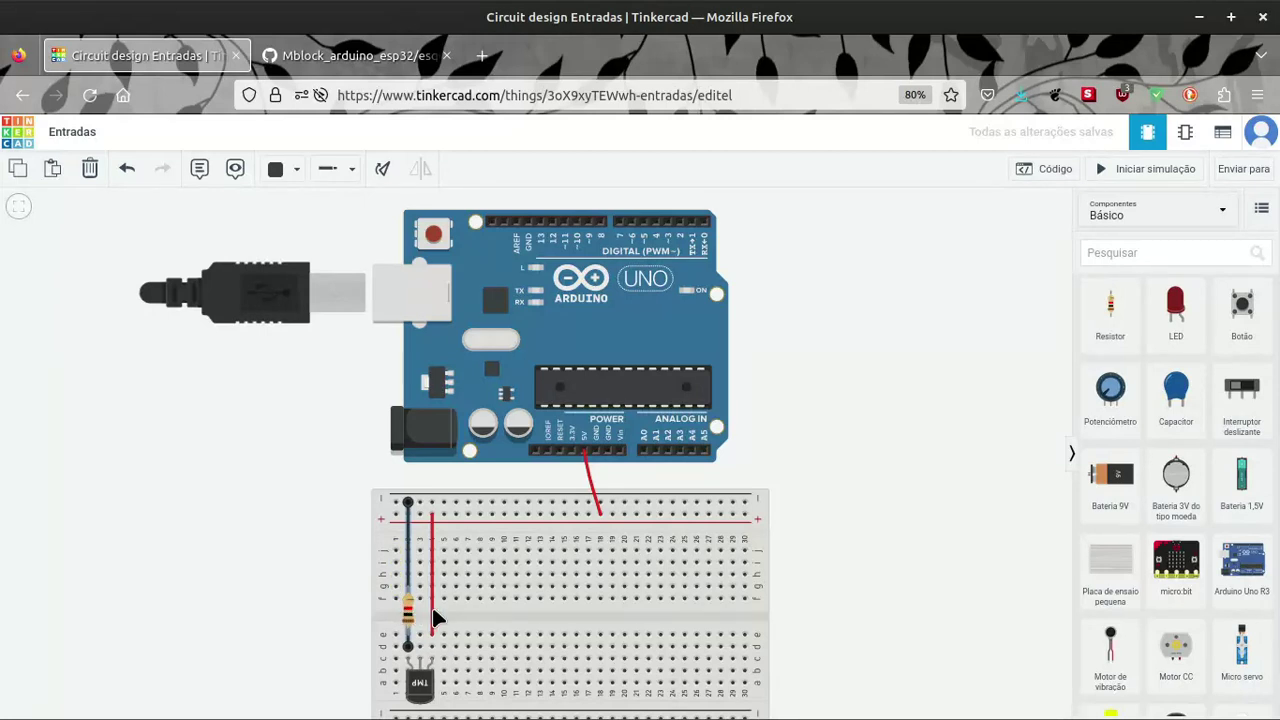
pyautogui.click(409, 612)
pyautogui.moveTo(409, 612); pyautogui.dragTo(444, 572)
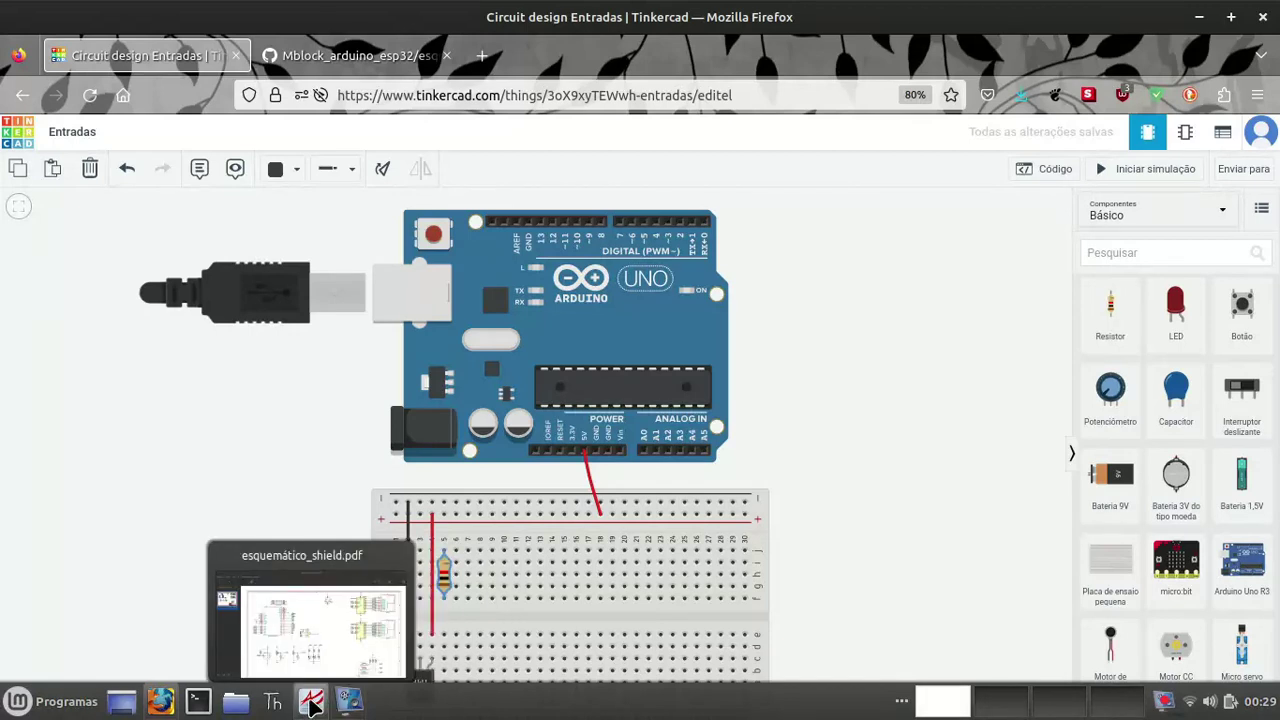
# - Check the Temp connection in esquemático_shield.pdf and wire breadboard hole e3 to the Arduino's A0 pin with a straight black wire
pyautogui.click(313, 704)
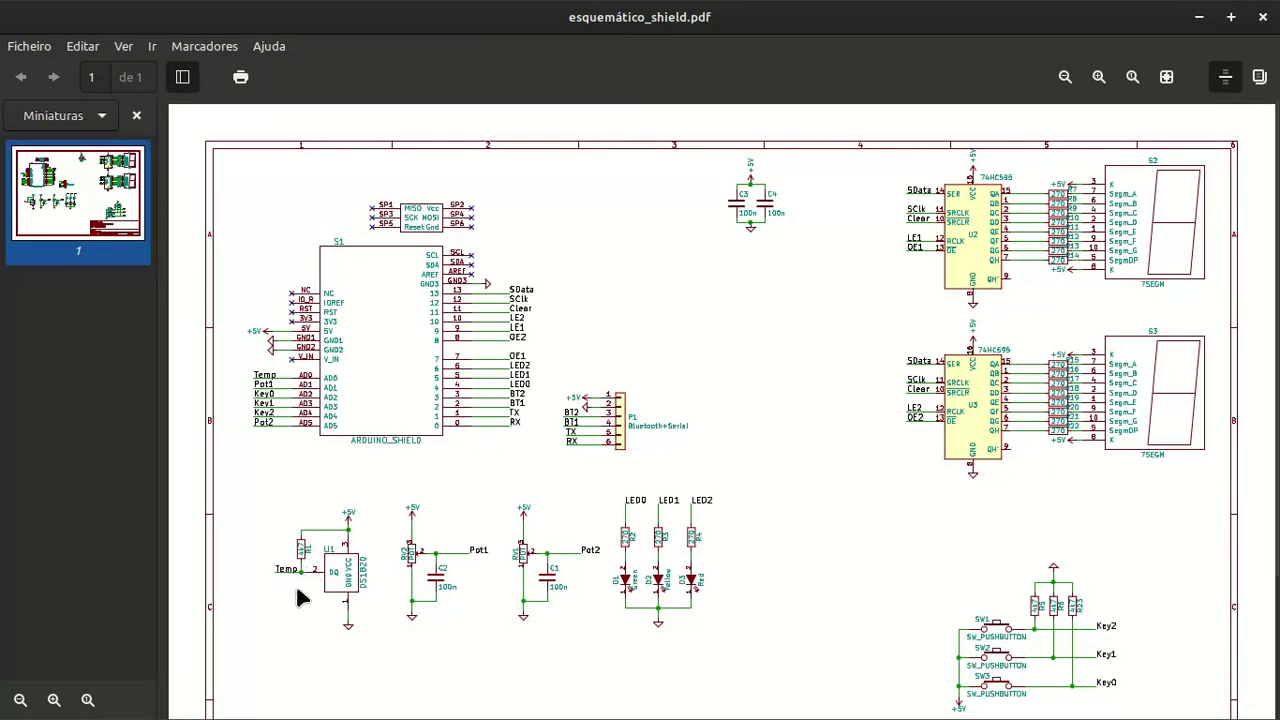
pyautogui.click(311, 703)
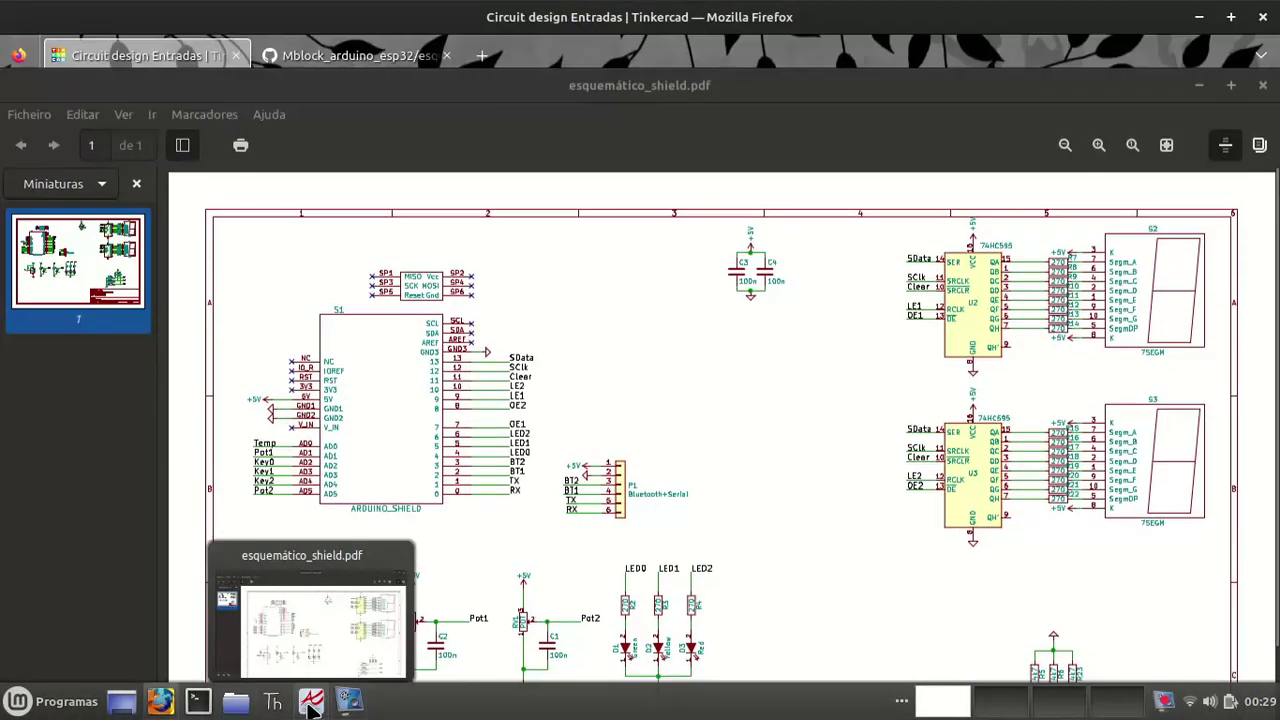
pyautogui.scroll(-1, 653, 520)
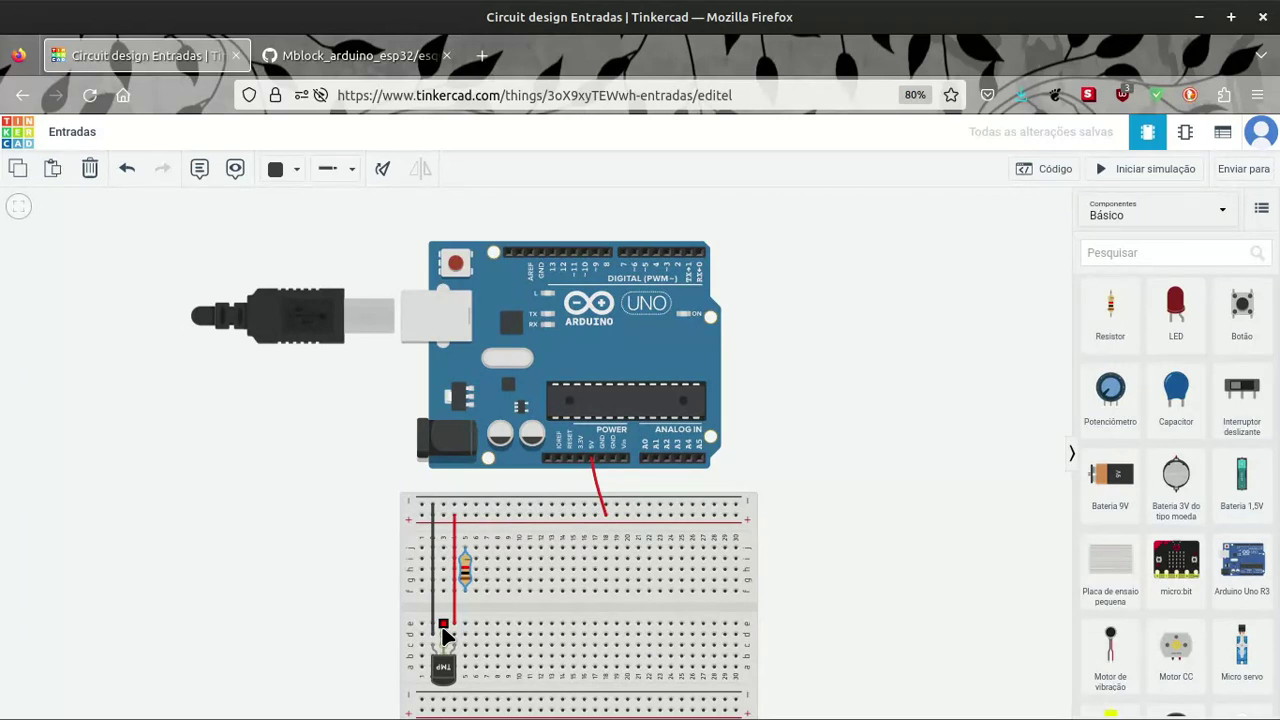
pyautogui.click(443, 626)
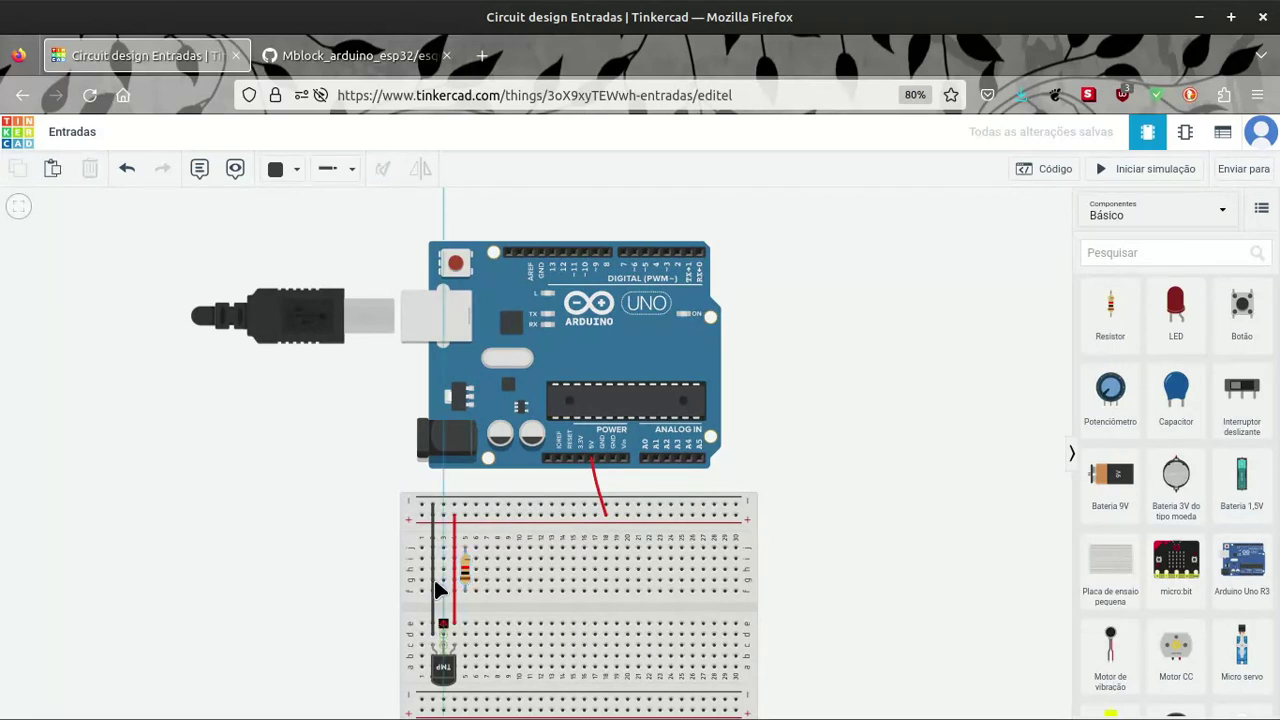
pyautogui.click(645, 462)
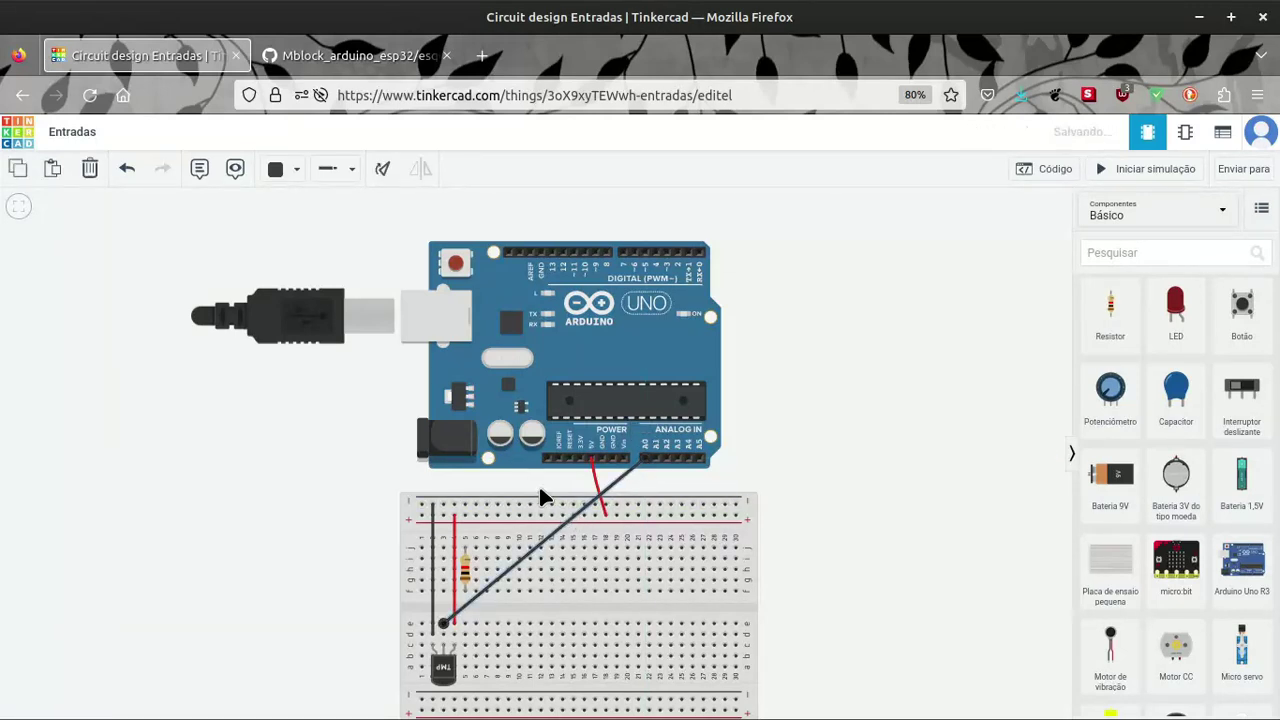
# - Delete the stray black wire near column 10 and the diagonal black wire to the A0 pin
pyautogui.click(521, 562)
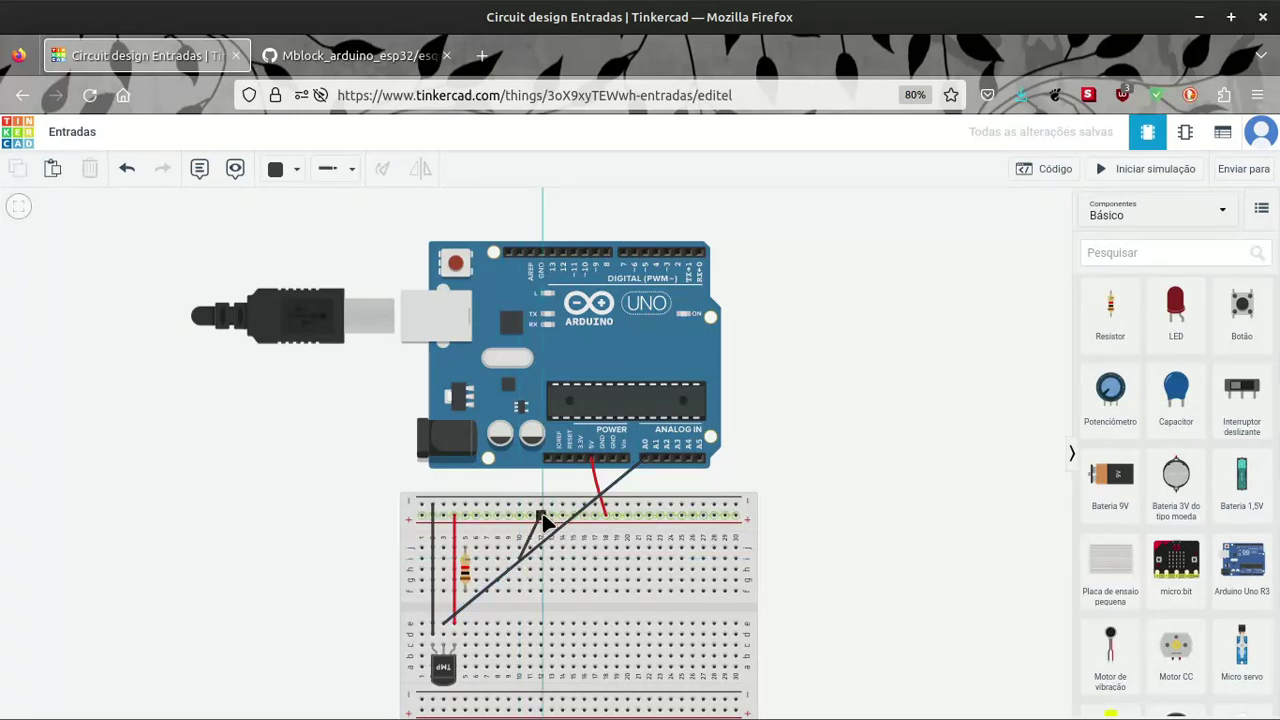
pyautogui.click(541, 516)
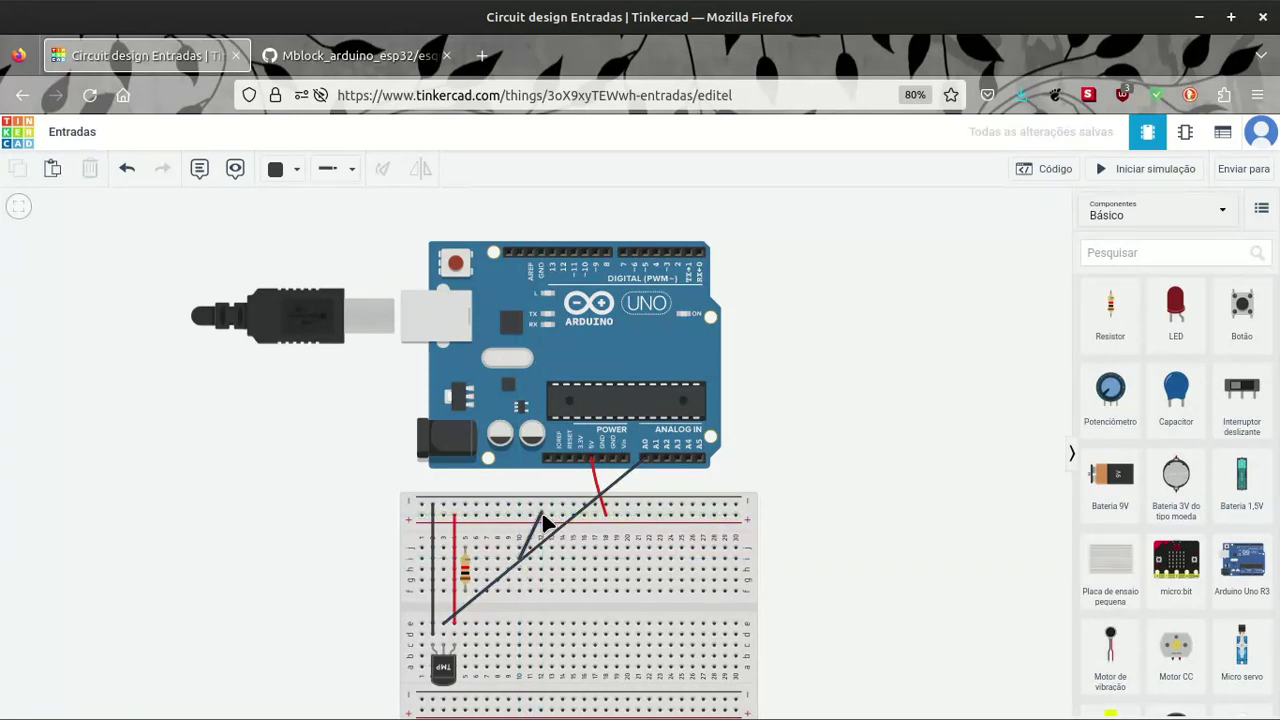
pyautogui.click(535, 543)
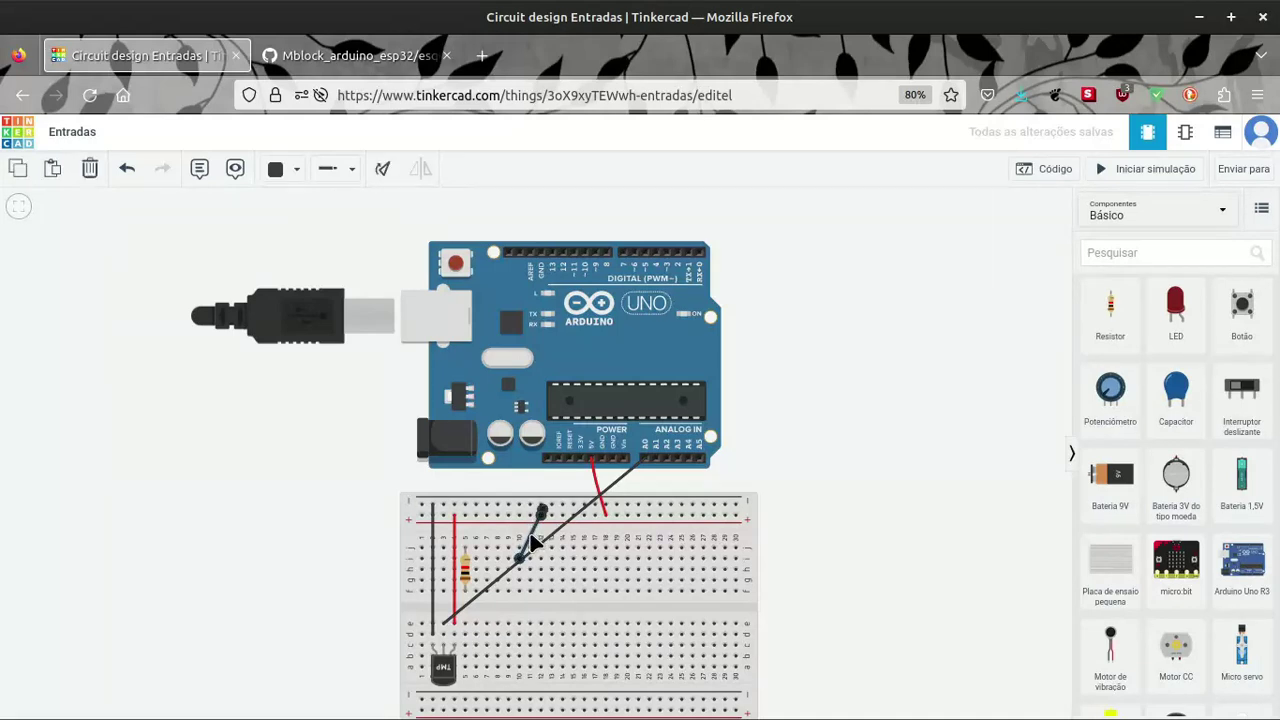
pyautogui.press('Delete')
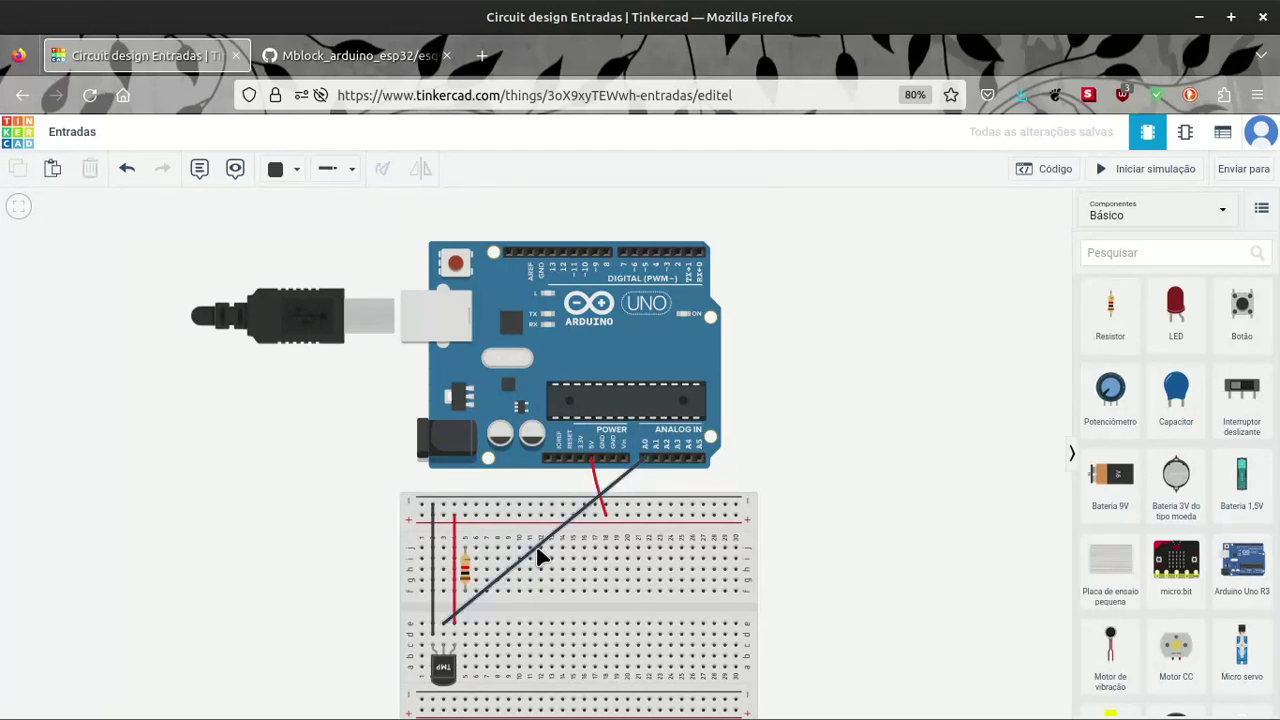
pyautogui.click(538, 557)
pyautogui.press('Delete')
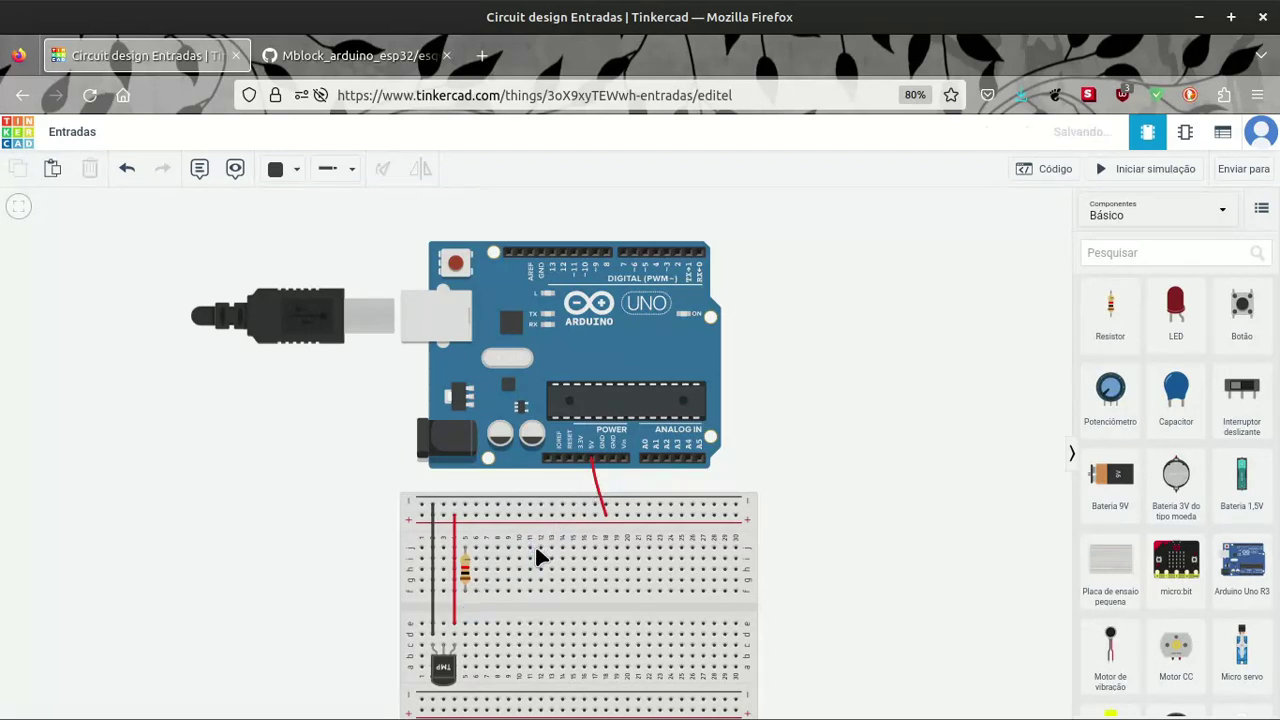
# - Set the wire colour to turquoise (Turquesa) and wire hole e3 to the Arduino's A0 pin, routed through the space between board and breadboard
pyautogui.click(293, 174)
pyautogui.click(310, 350)
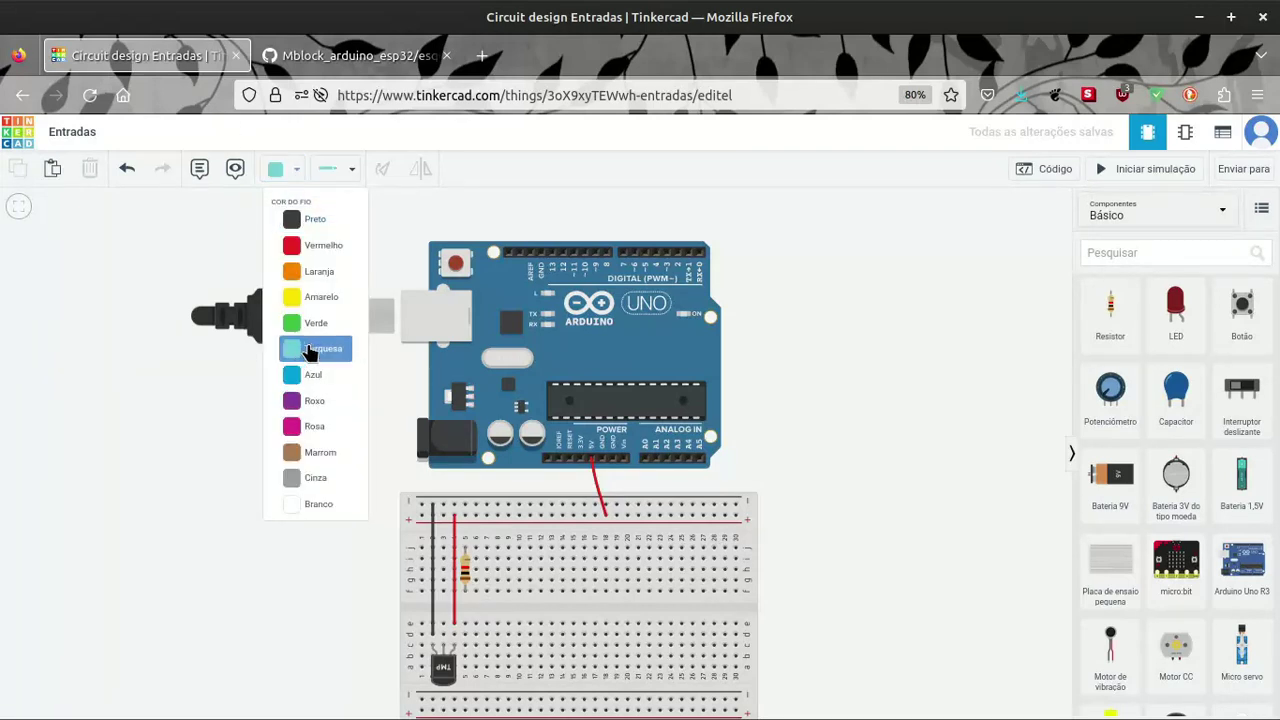
pyautogui.click(442, 618)
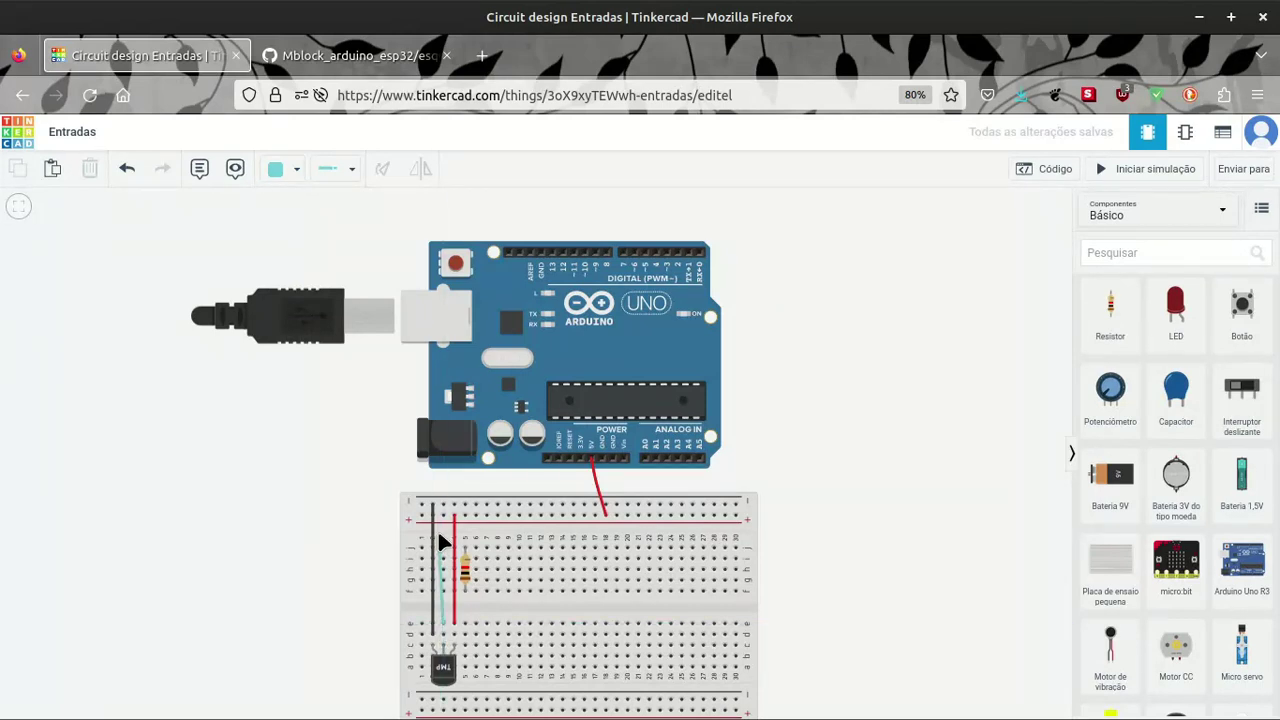
pyautogui.click(440, 477)
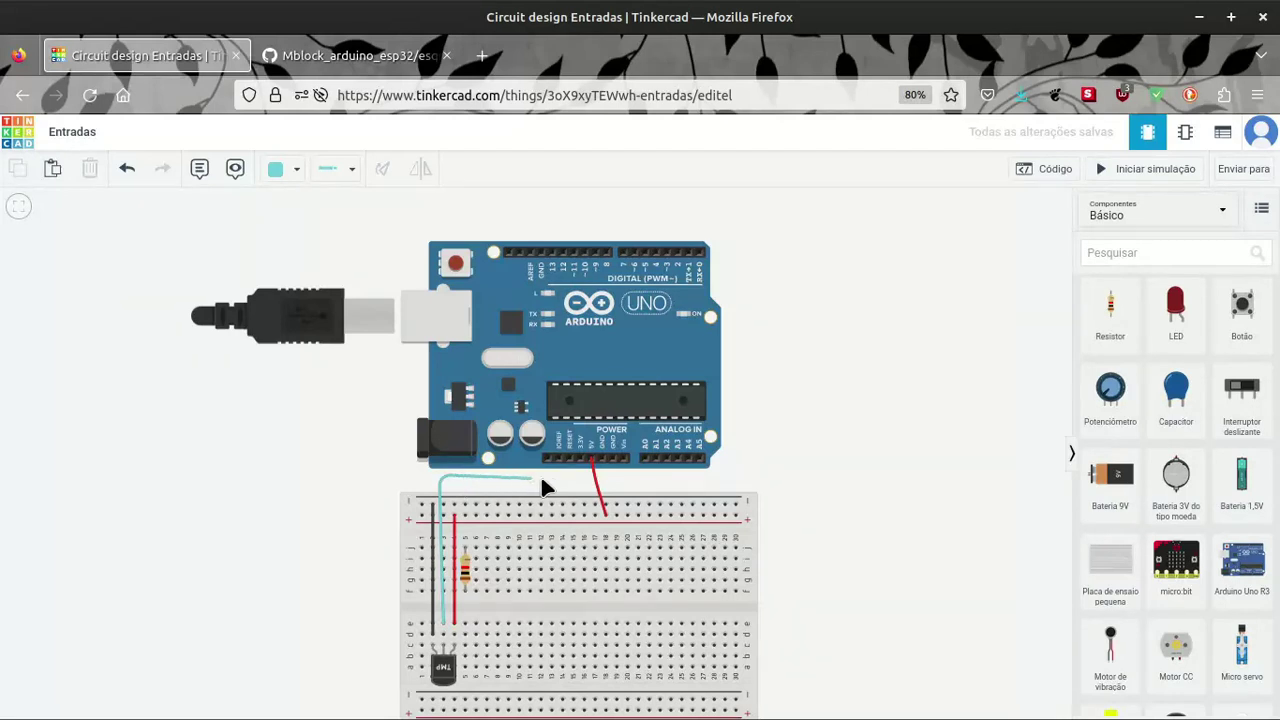
pyautogui.click(648, 462)
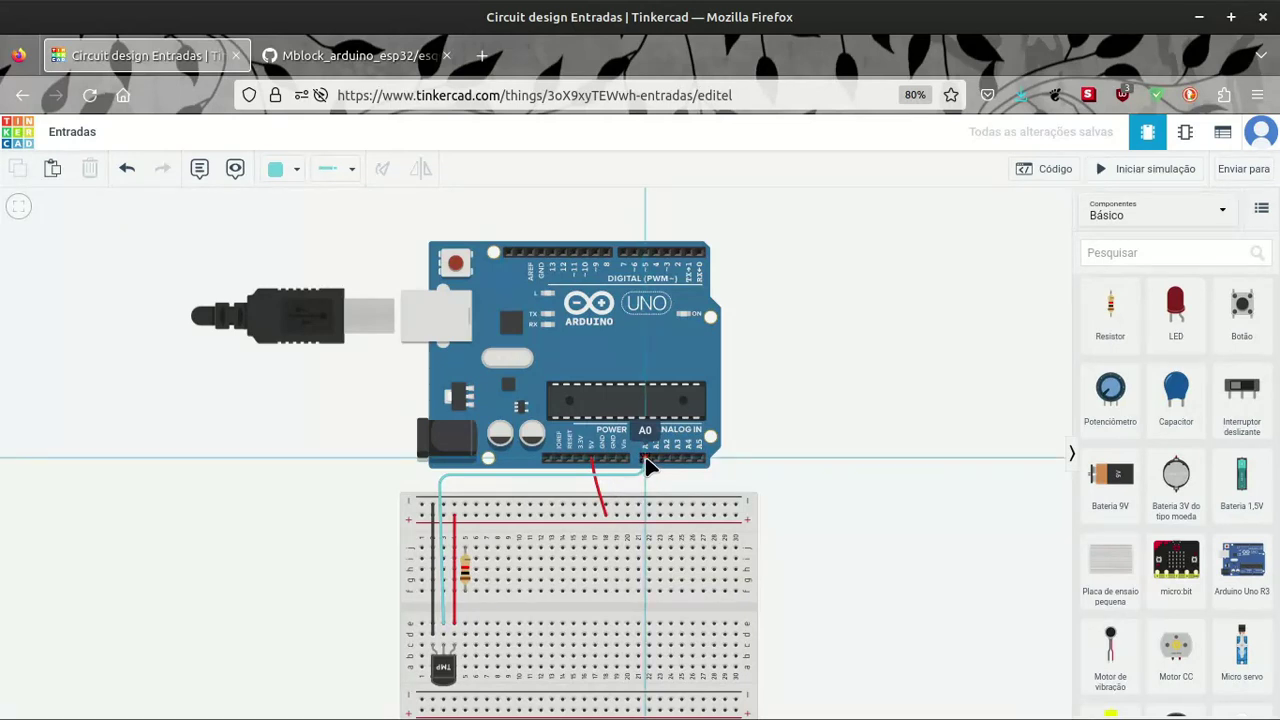
pyautogui.click(646, 463)
pyautogui.click(762, 452)
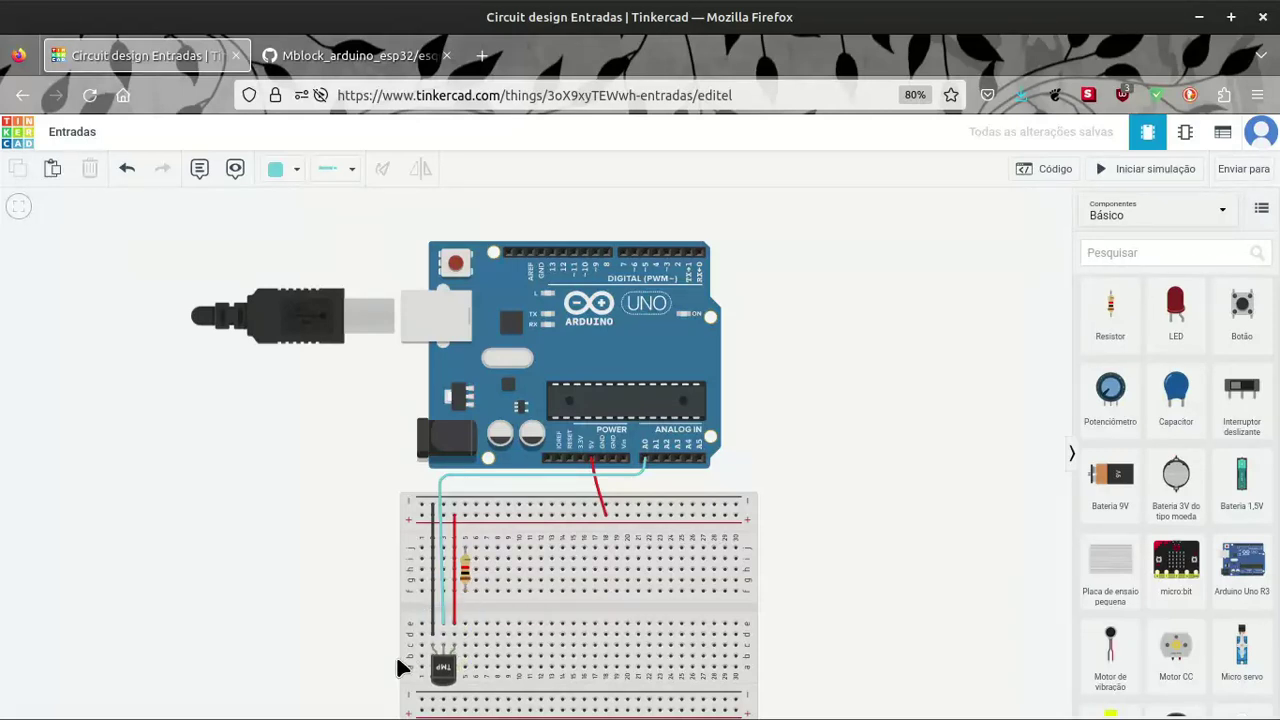
# - Following the sensor circuit in esquemático_shield.pdf, lower the resistor across the breadboard's centre gap in column 5 and delete the red wire in column 4
pyautogui.click(310, 706)
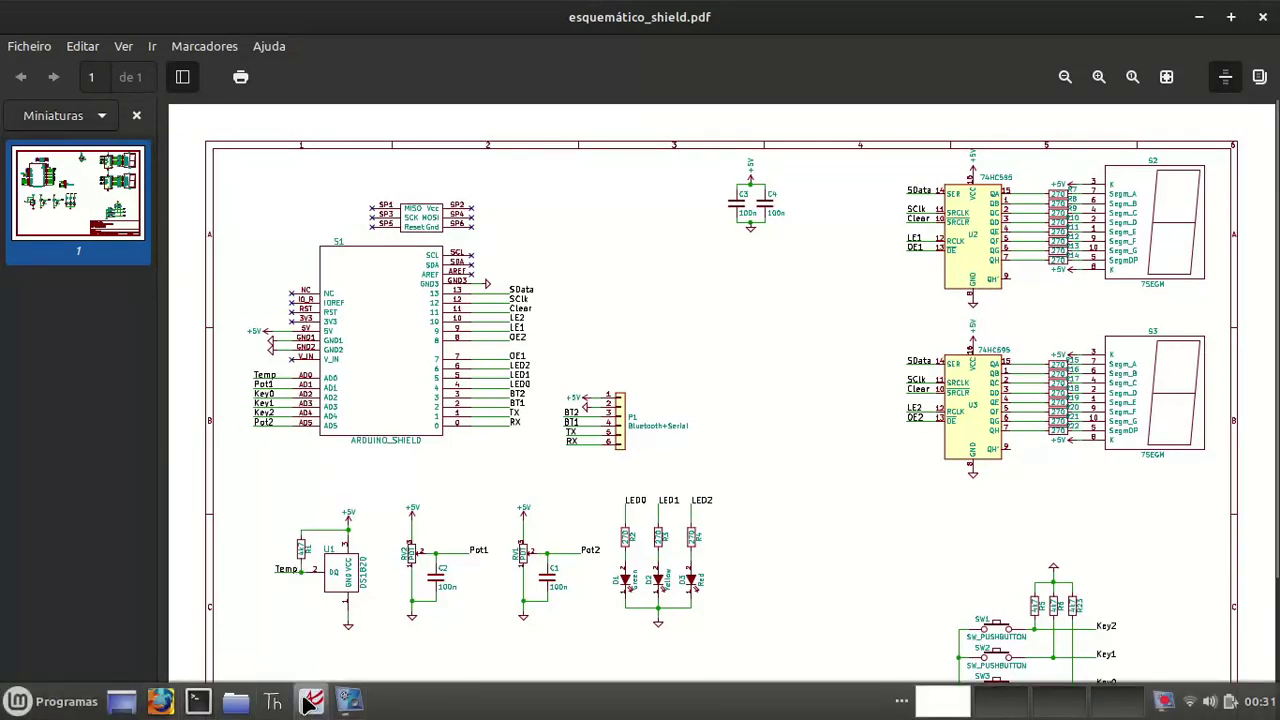
pyautogui.click(305, 703)
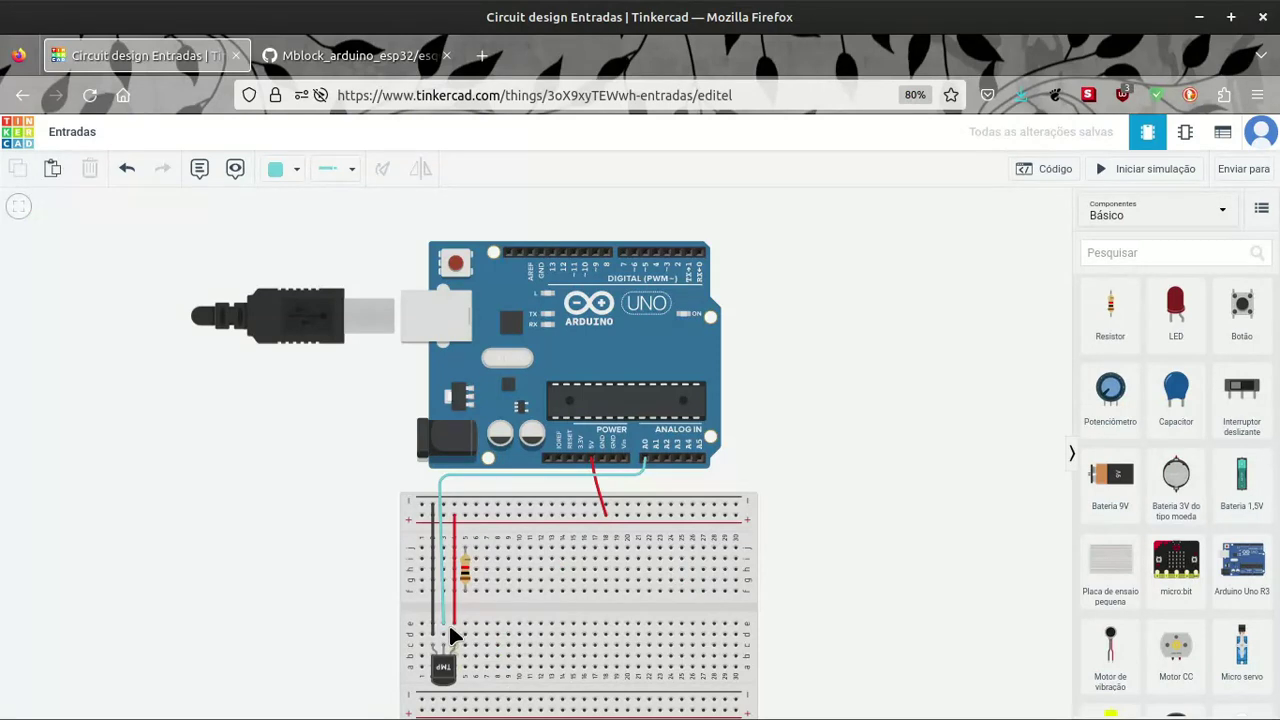
pyautogui.moveTo(464, 570); pyautogui.dragTo(446, 612)
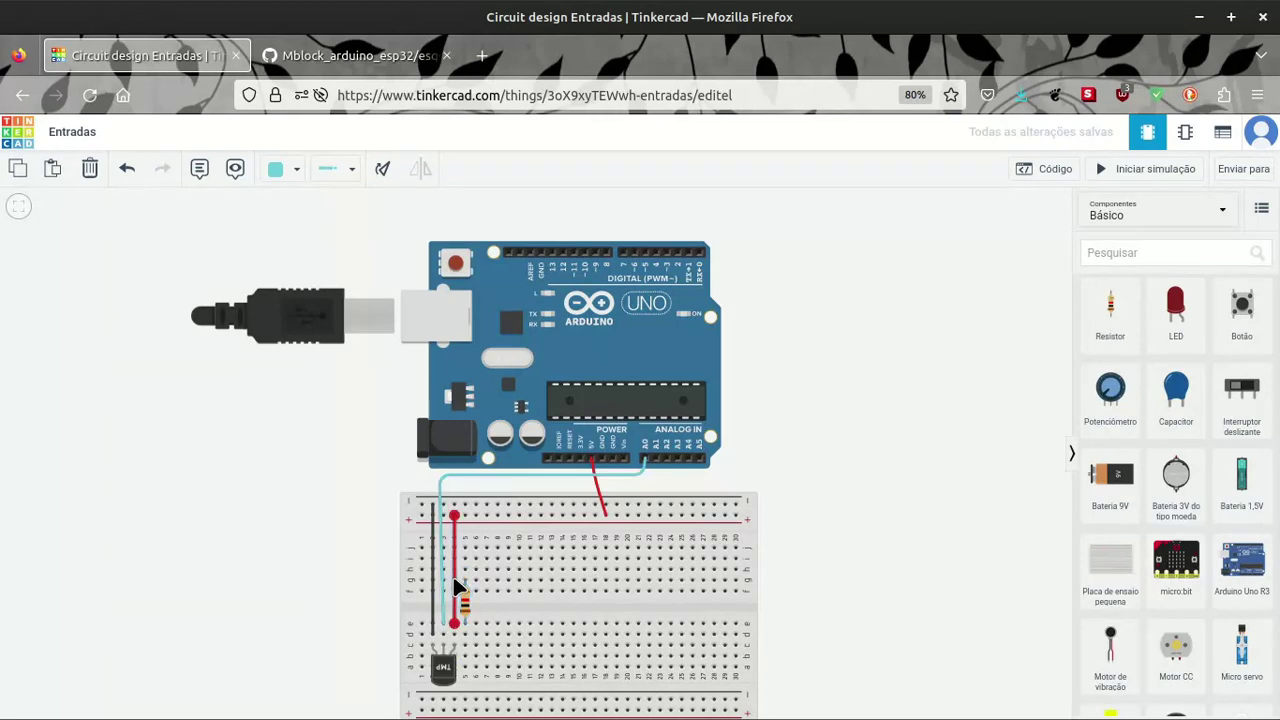
pyautogui.press('Delete')
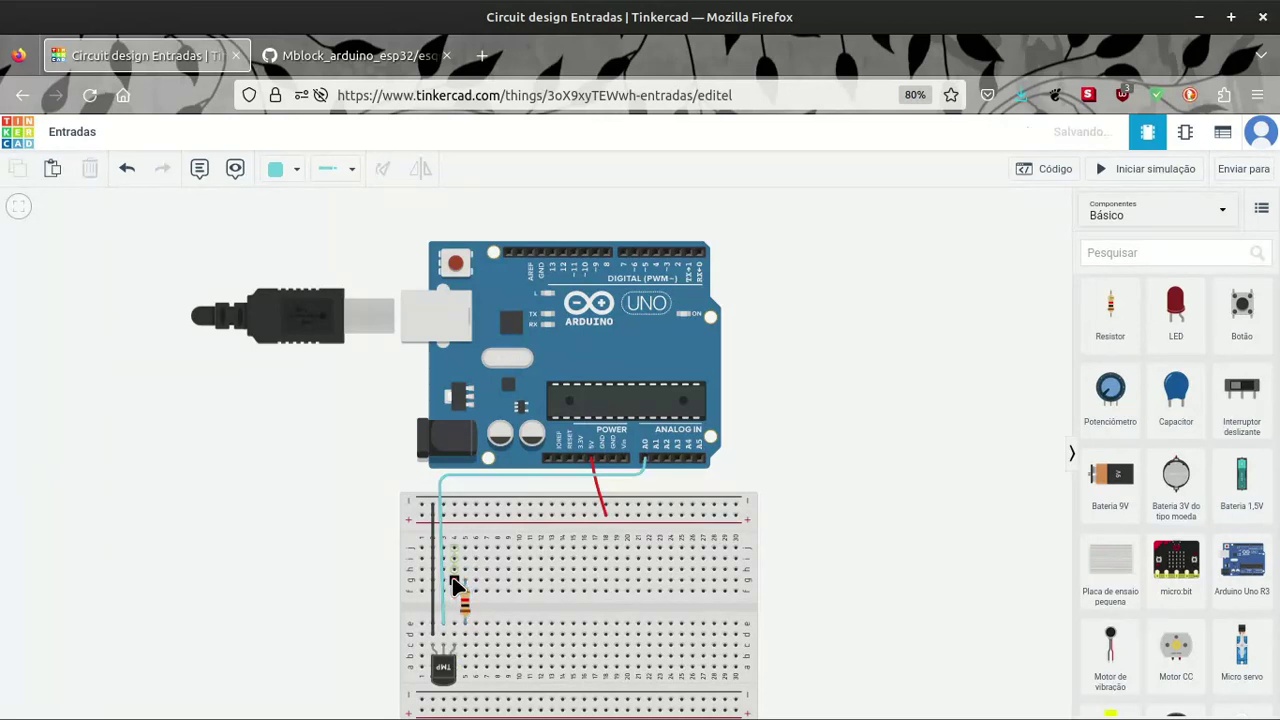
# - Move the resistor to column 4 across the centre gap and add turquoise wires from d3 to d4 and from h4 to the upper positive rail
pyautogui.click(463, 605)
pyautogui.moveTo(463, 611); pyautogui.dragTo(445, 640)
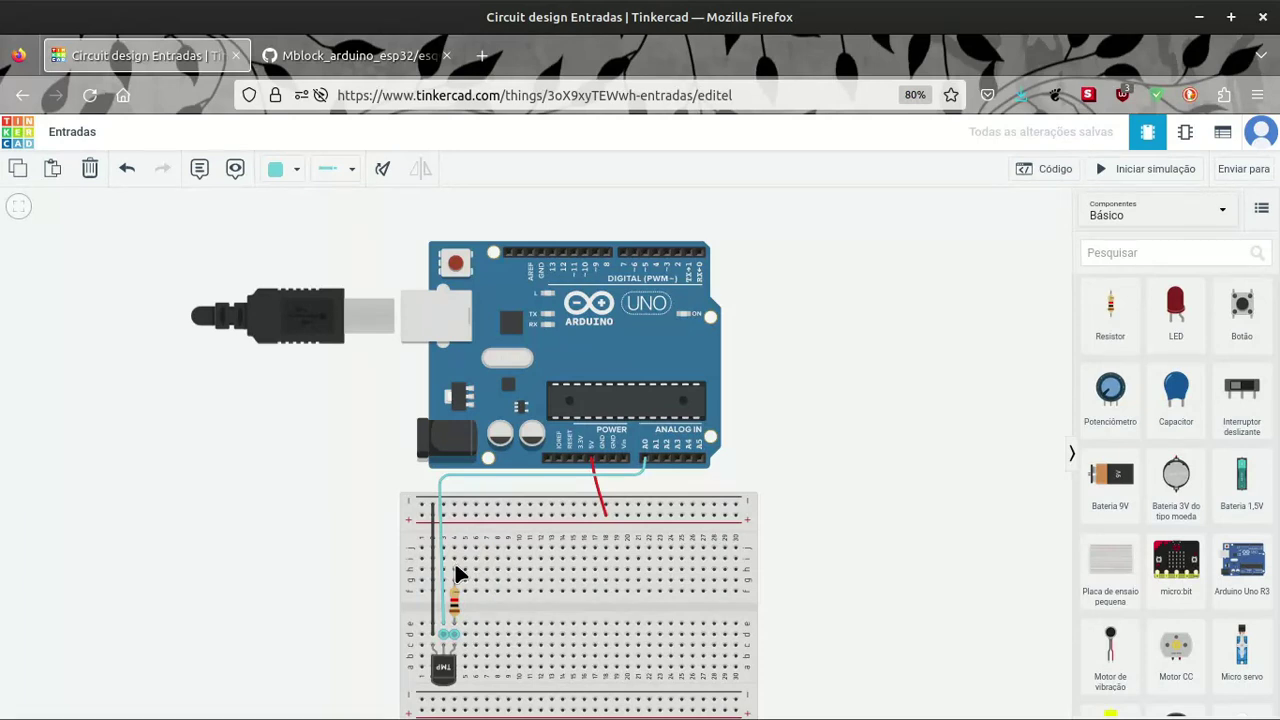
pyautogui.moveTo(456, 568); pyautogui.dragTo(455, 521)
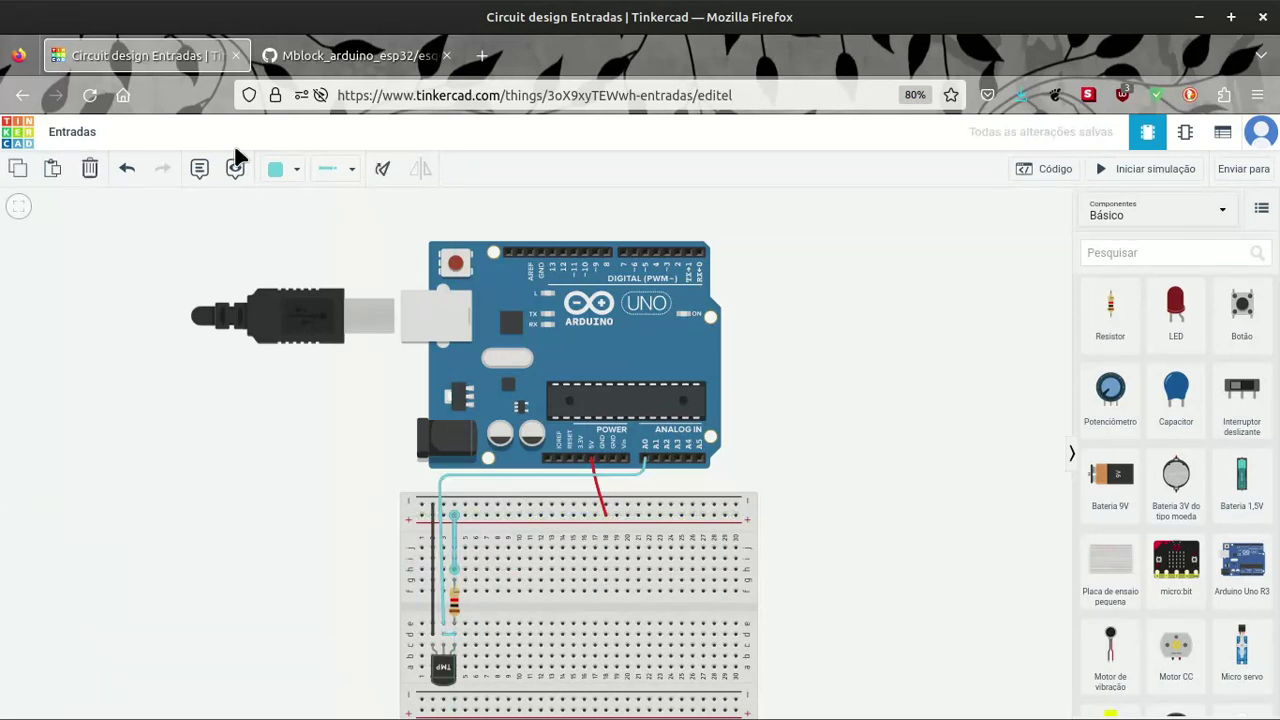
# - Change the wire between the resistor in column 4 and the upper positive rail to red (Vermelho)
pyautogui.click(298, 172)
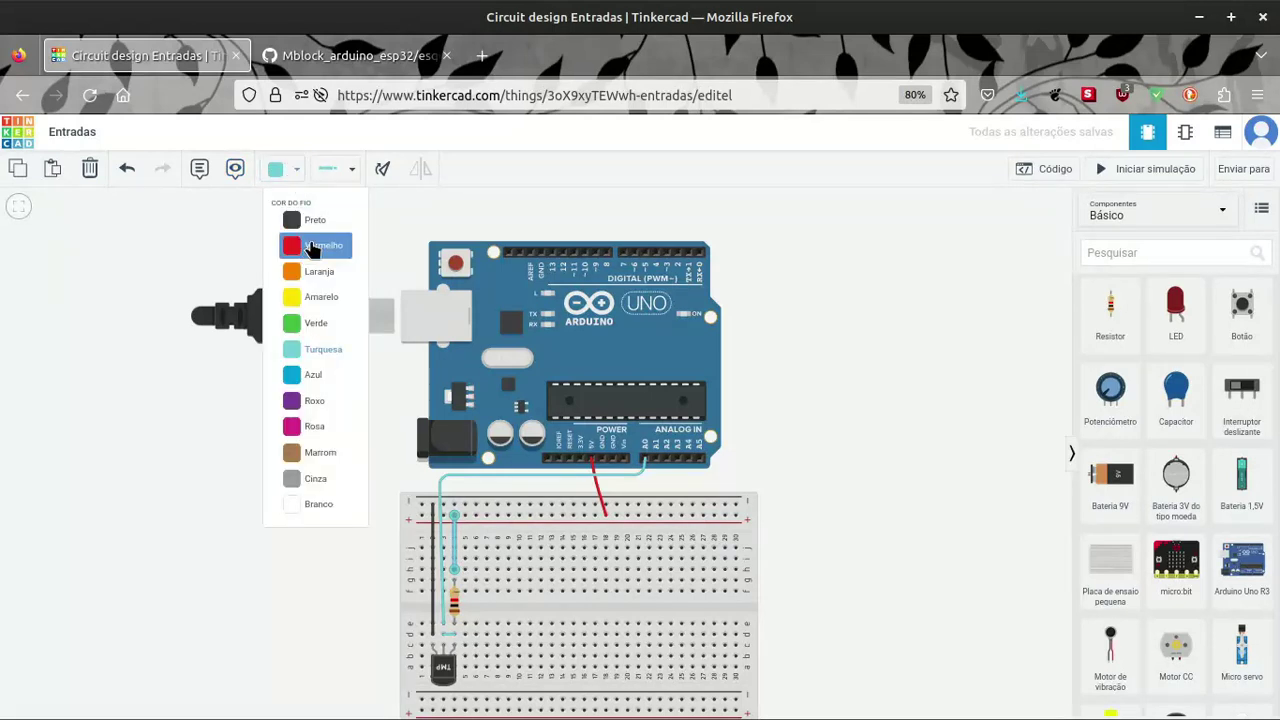
pyautogui.click(312, 246)
pyautogui.click(357, 630)
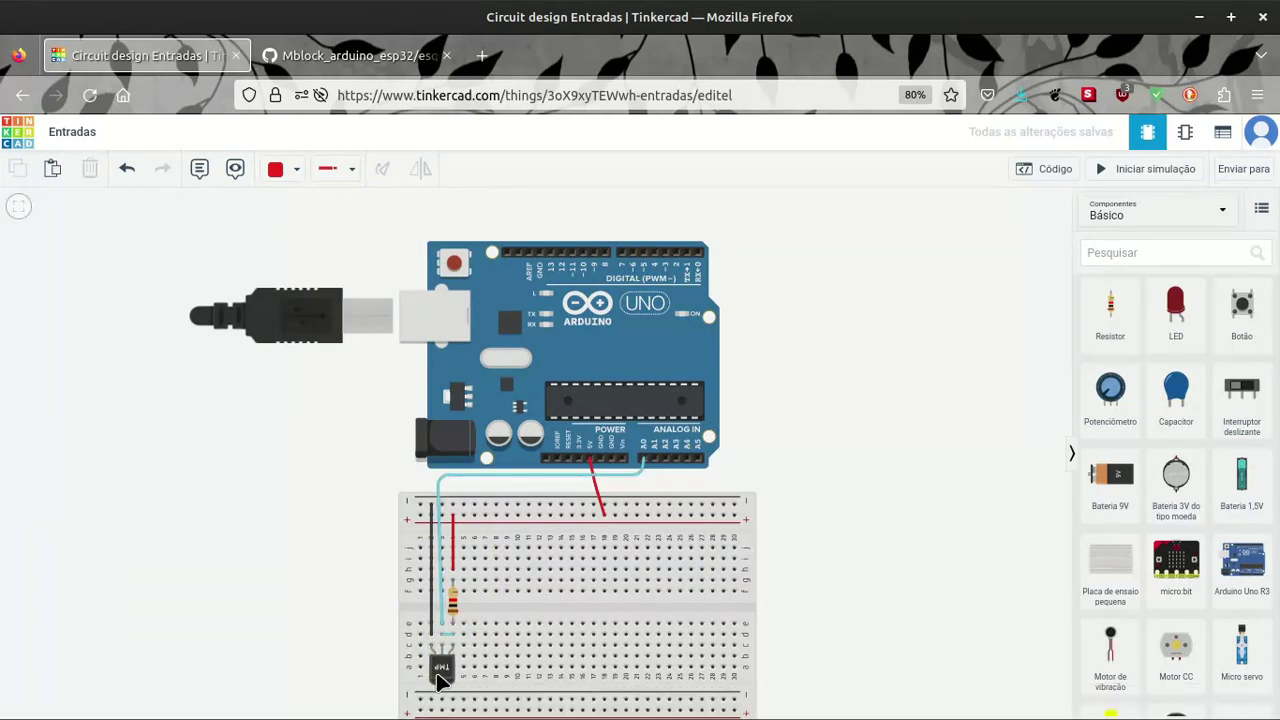
# - Following the sensor circuit in esquemático_shield.pdf, name the resistor in column 4 R1 and set its resistance to 4.7 kΩ
pyautogui.click(453, 606)
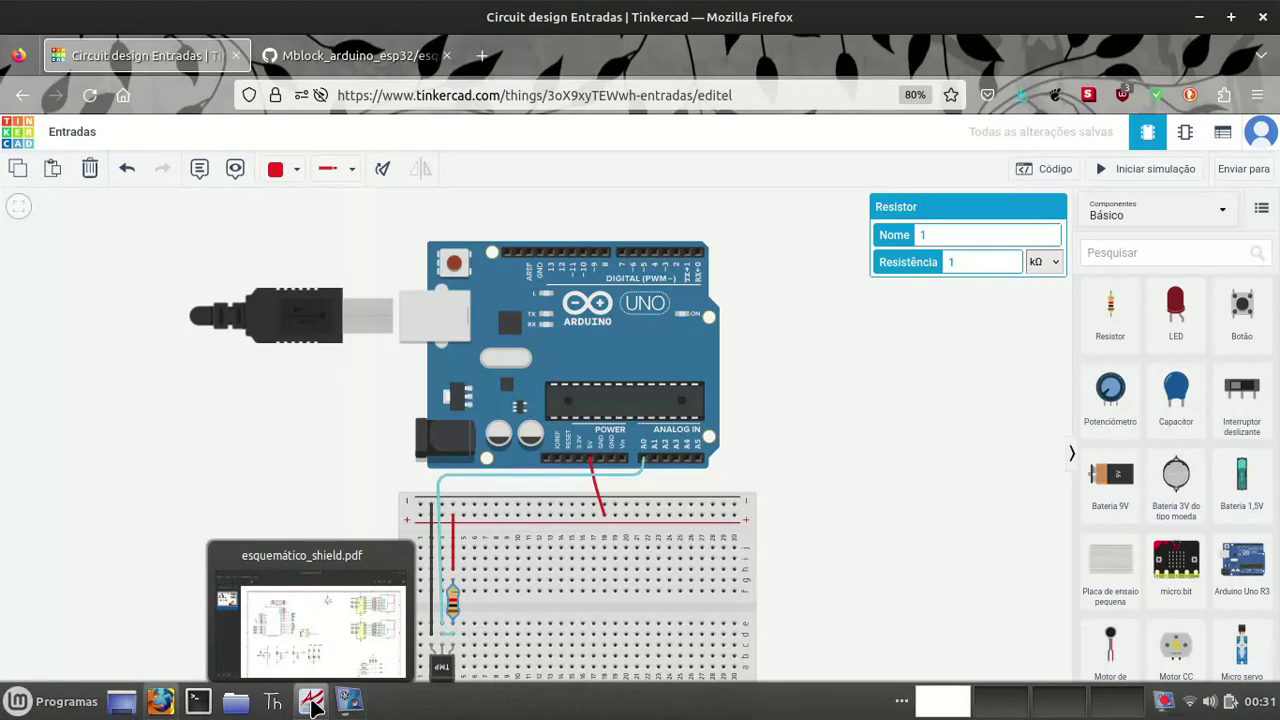
pyautogui.click(313, 701)
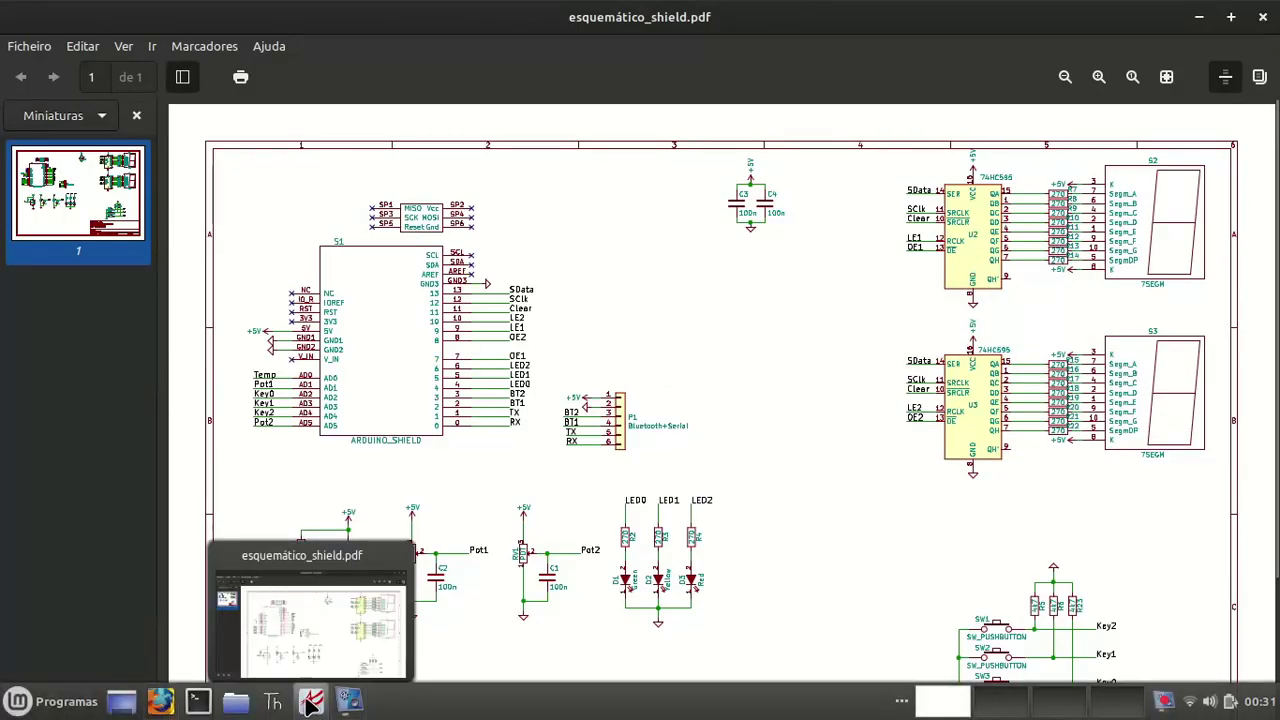
pyautogui.moveTo(342, 702)
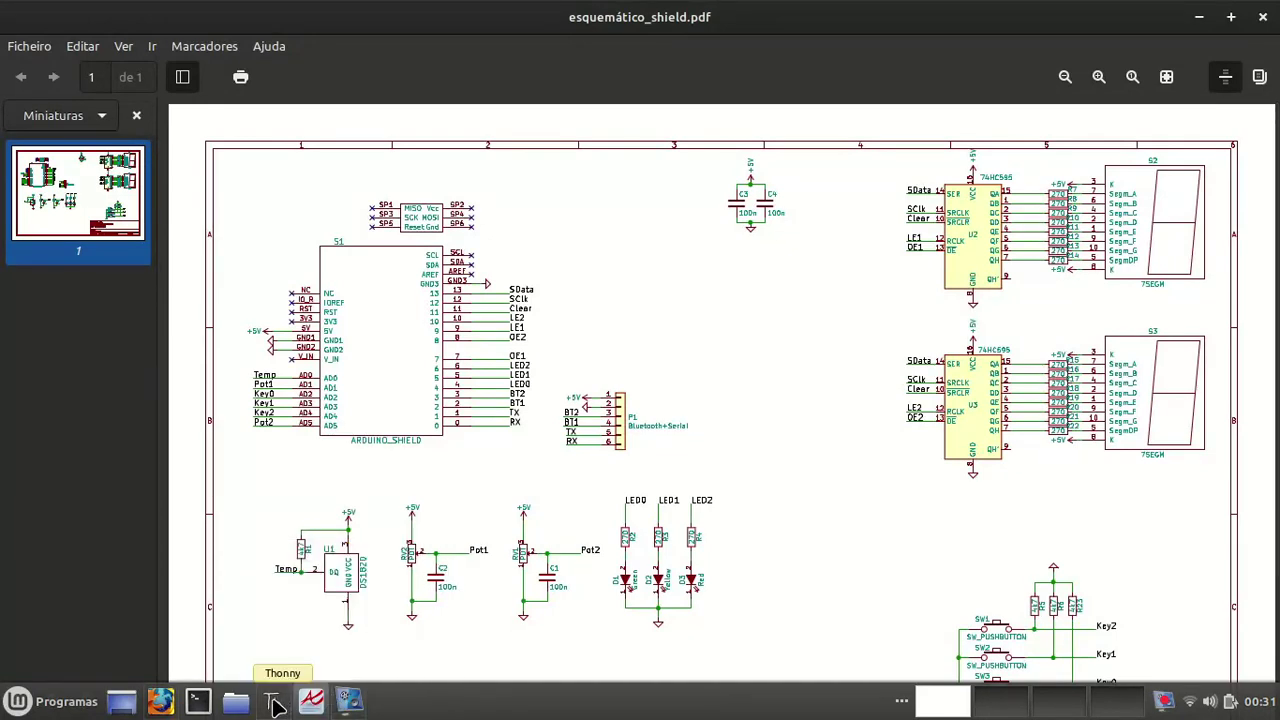
pyautogui.click(165, 703)
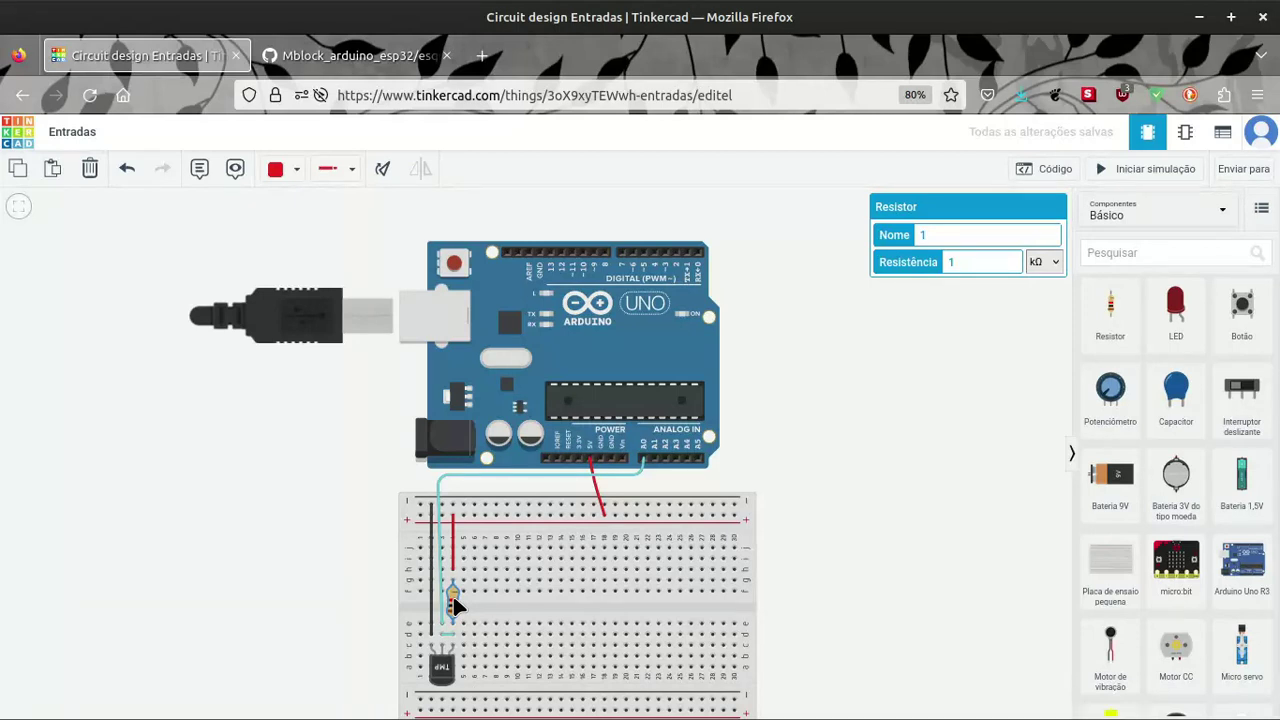
pyautogui.click(938, 233)
pyautogui.moveTo(936, 234); pyautogui.dragTo(918, 240)
pyautogui.click(969, 261)
pyautogui.doubleClick(969, 261)
pyautogui.click(950, 318)
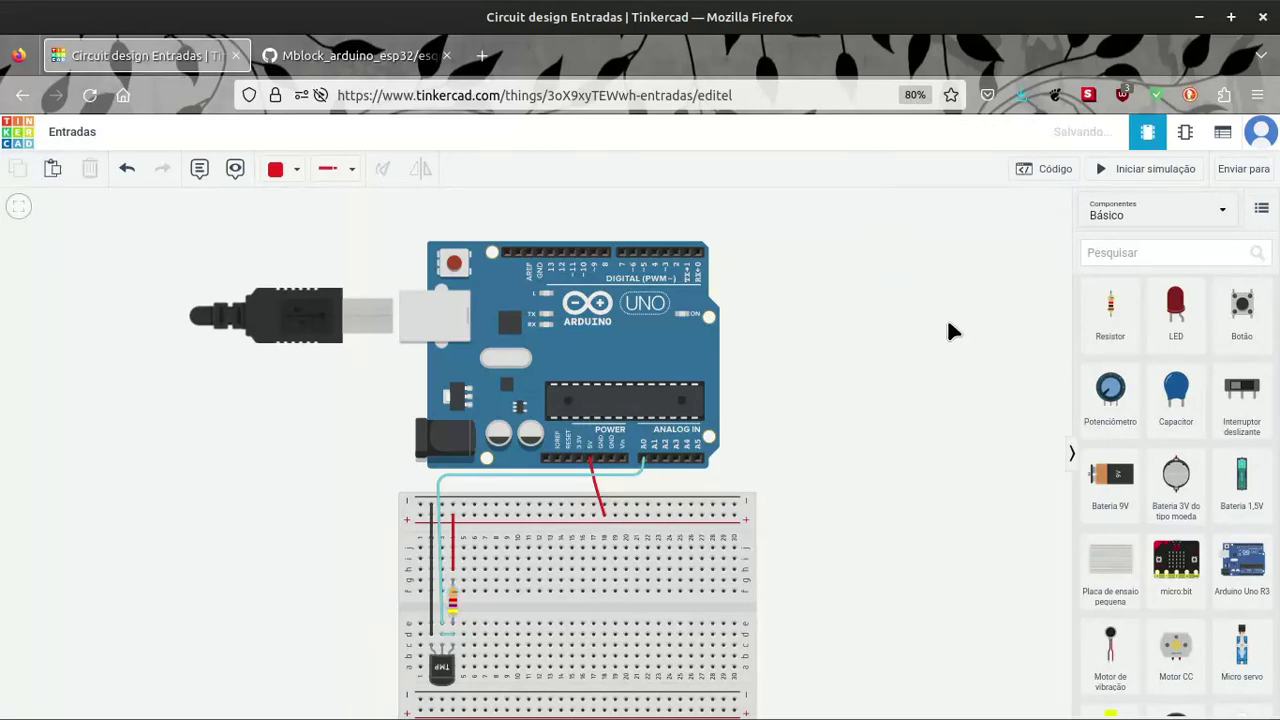
pyautogui.click(452, 600)
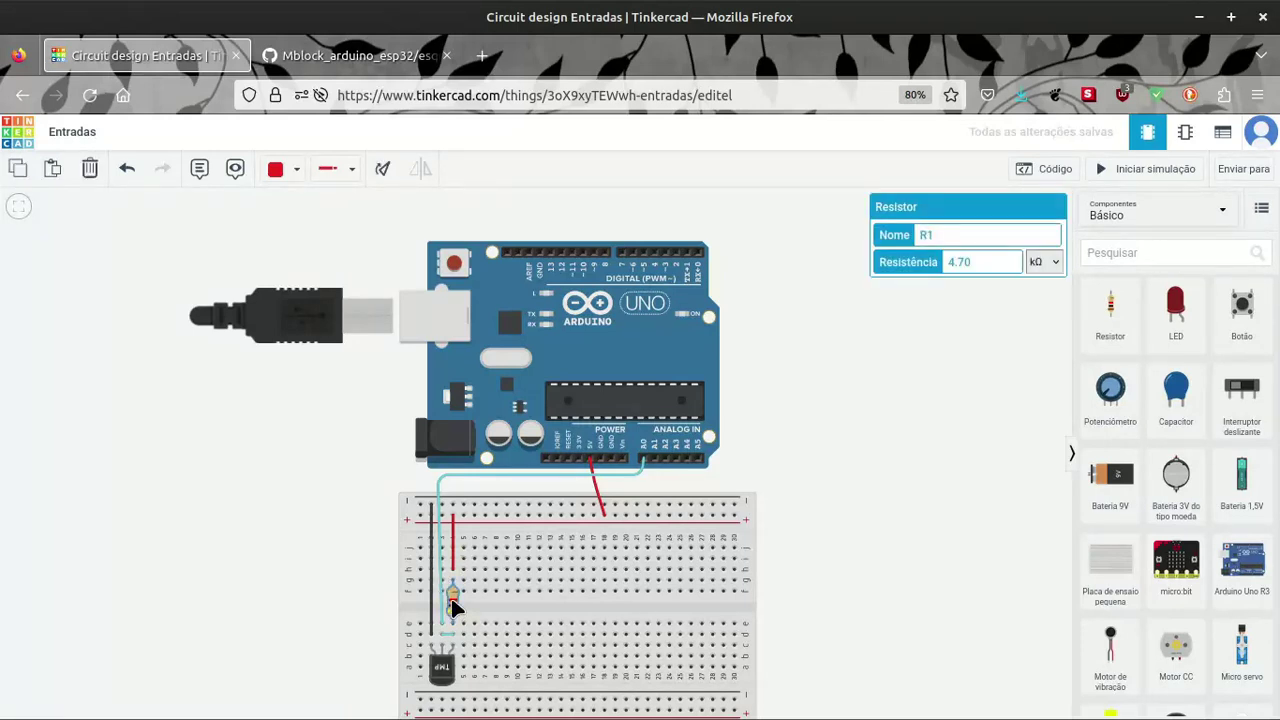
pyautogui.click(948, 264)
pyautogui.click(918, 403)
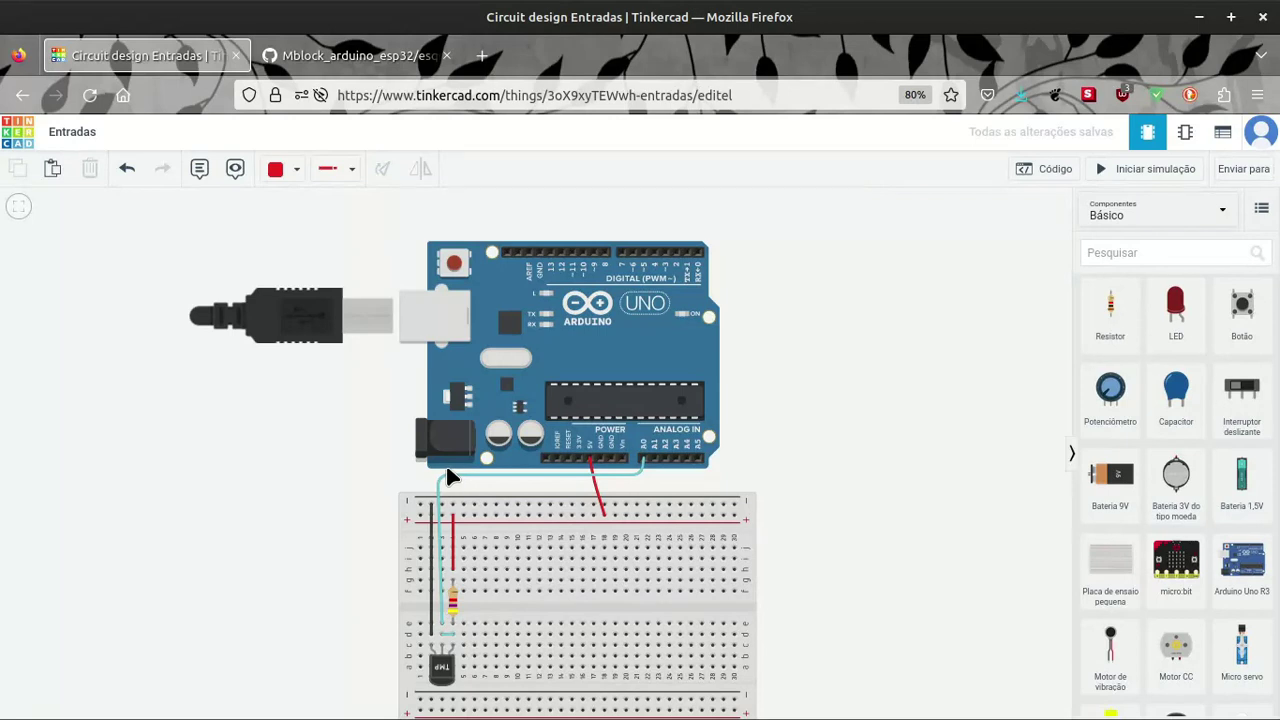
# - Compare the push-button circuit in esquemático_shield.pdf with the reference breadboard image esquematico_thinkercad.png, and return to the Entradas circuit
pyautogui.moveTo(330, 714)
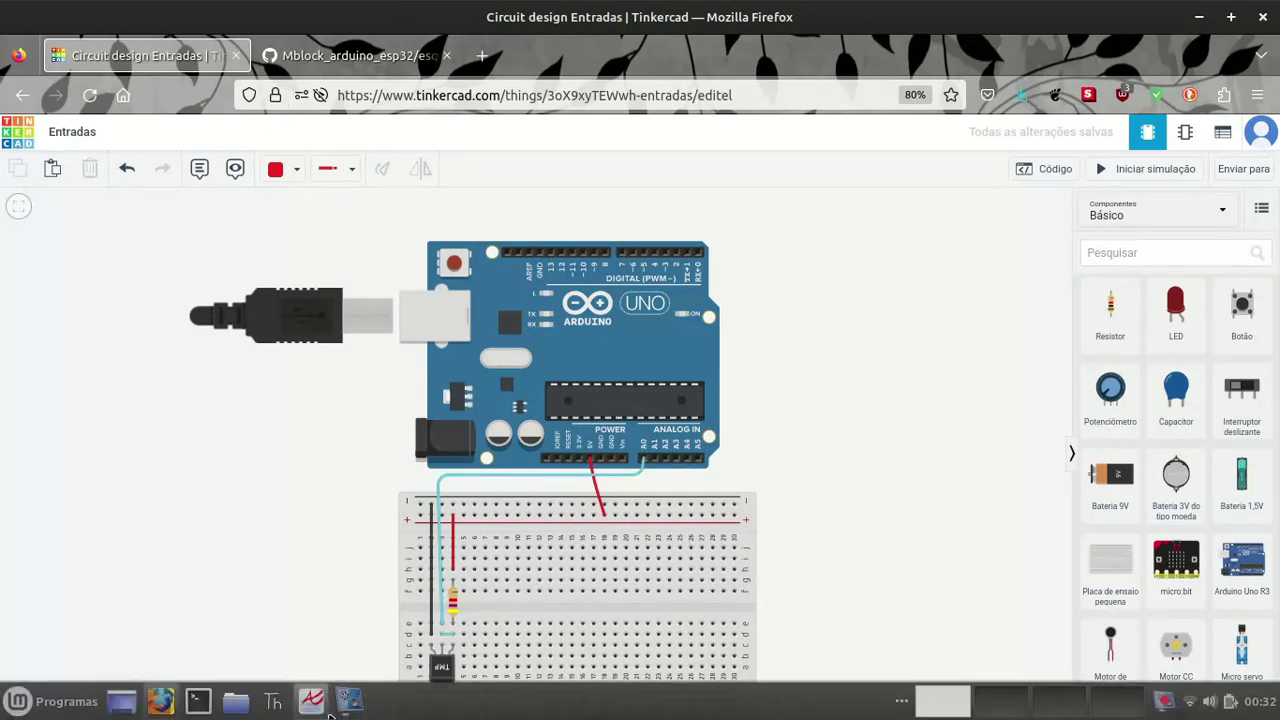
pyautogui.click(313, 703)
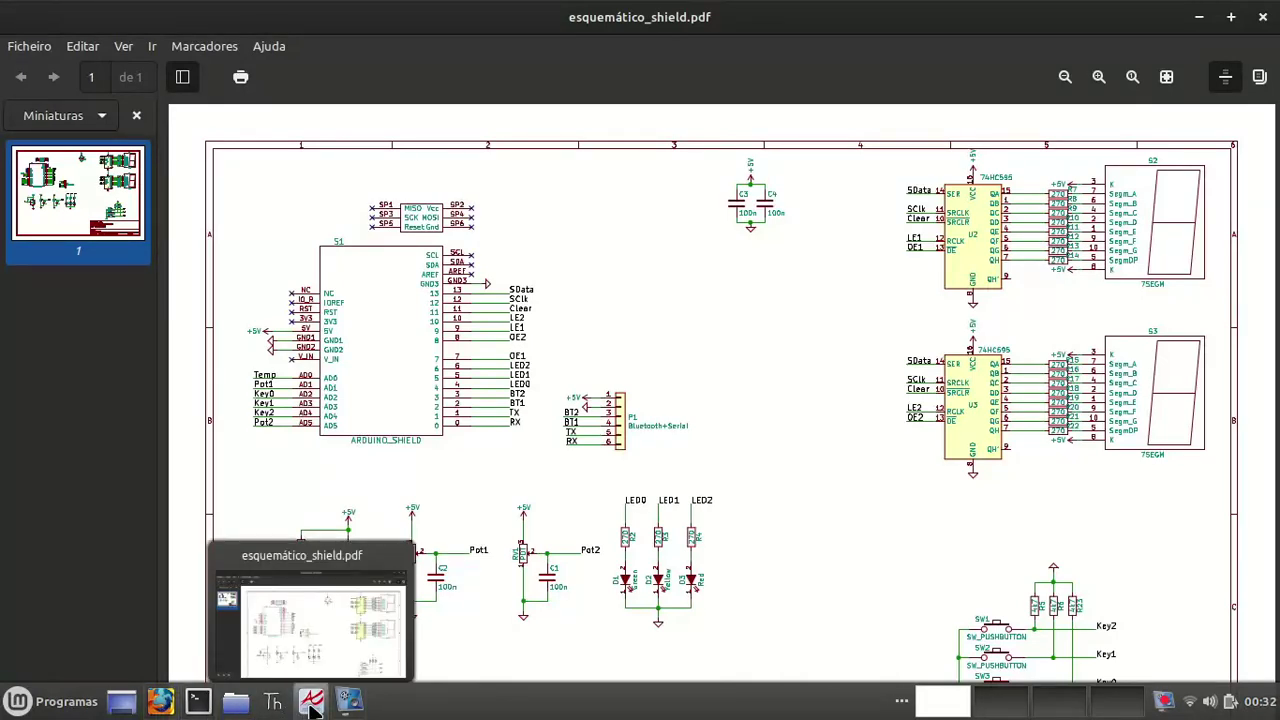
pyautogui.click(310, 703)
pyautogui.click(318, 57)
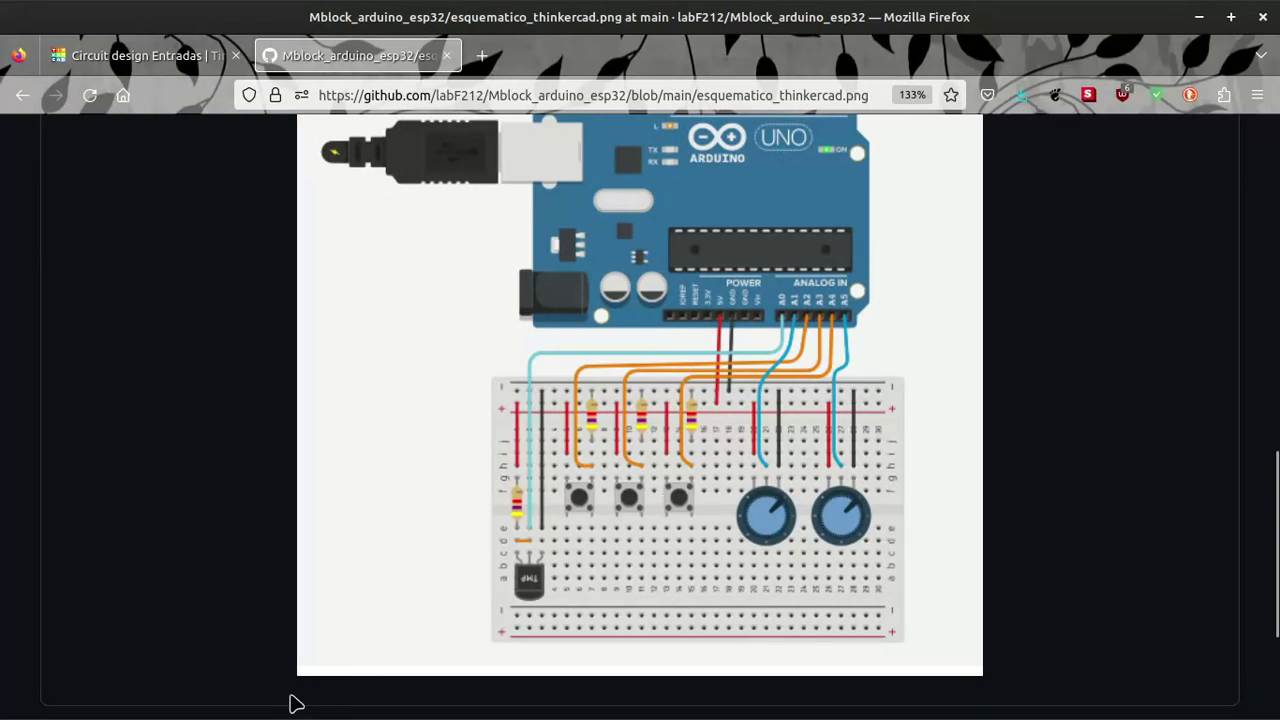
pyautogui.click(312, 706)
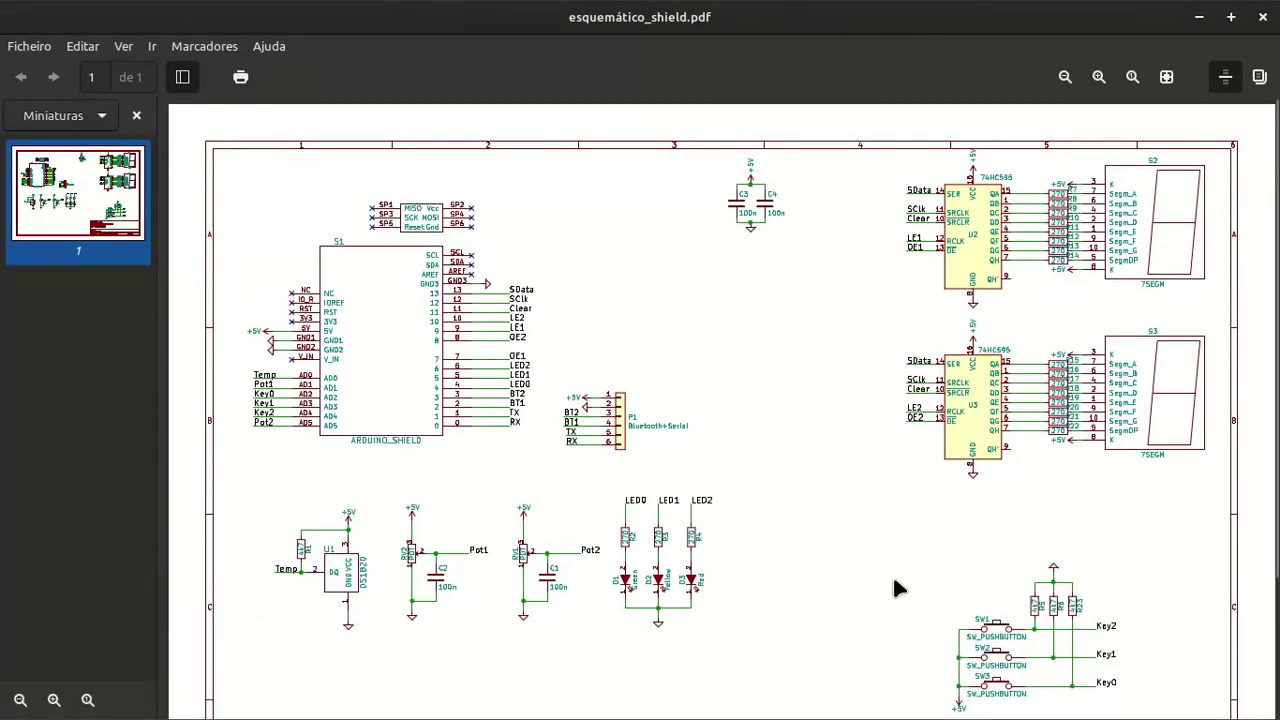
pyautogui.scroll(-1, 895, 580)
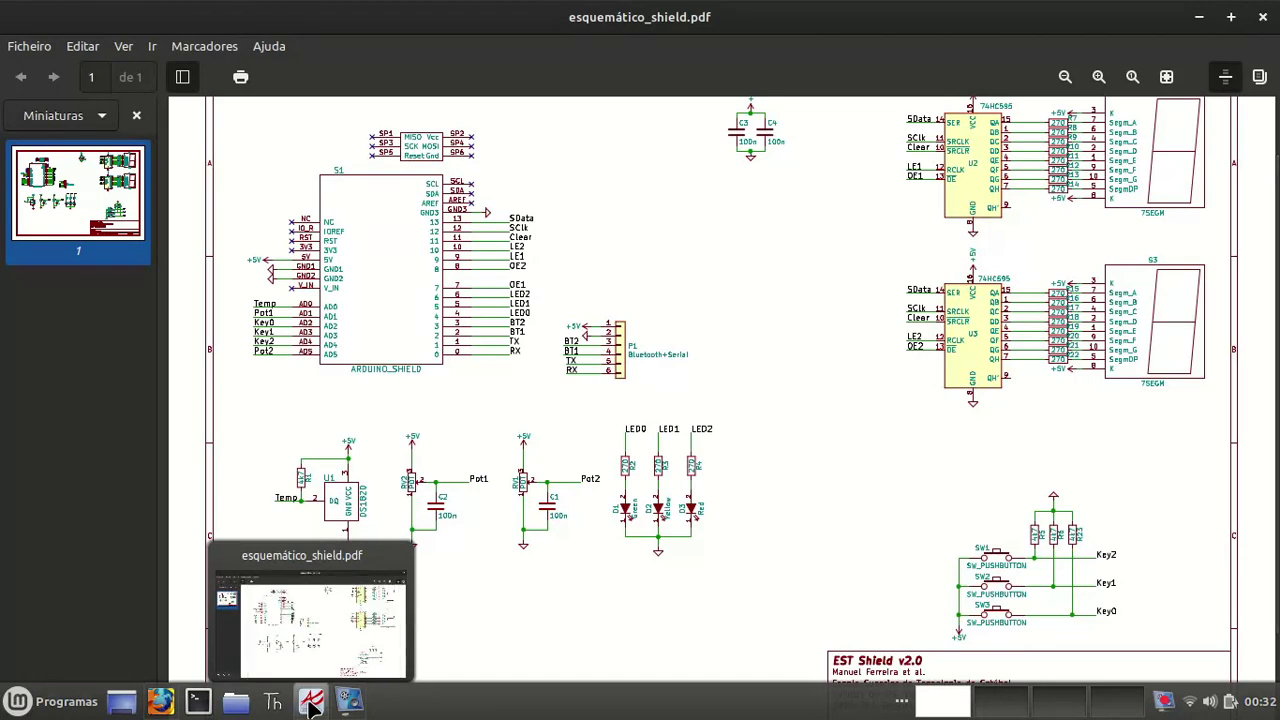
pyautogui.click(306, 711)
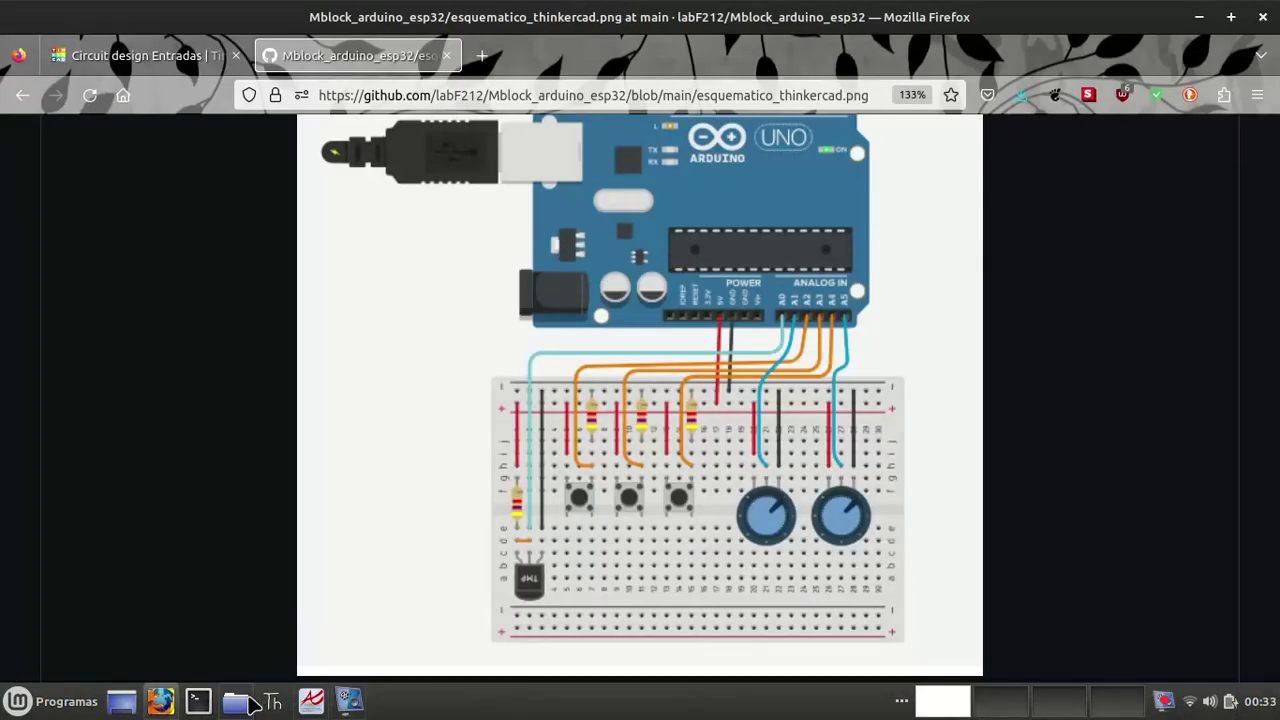
pyautogui.click(155, 55)
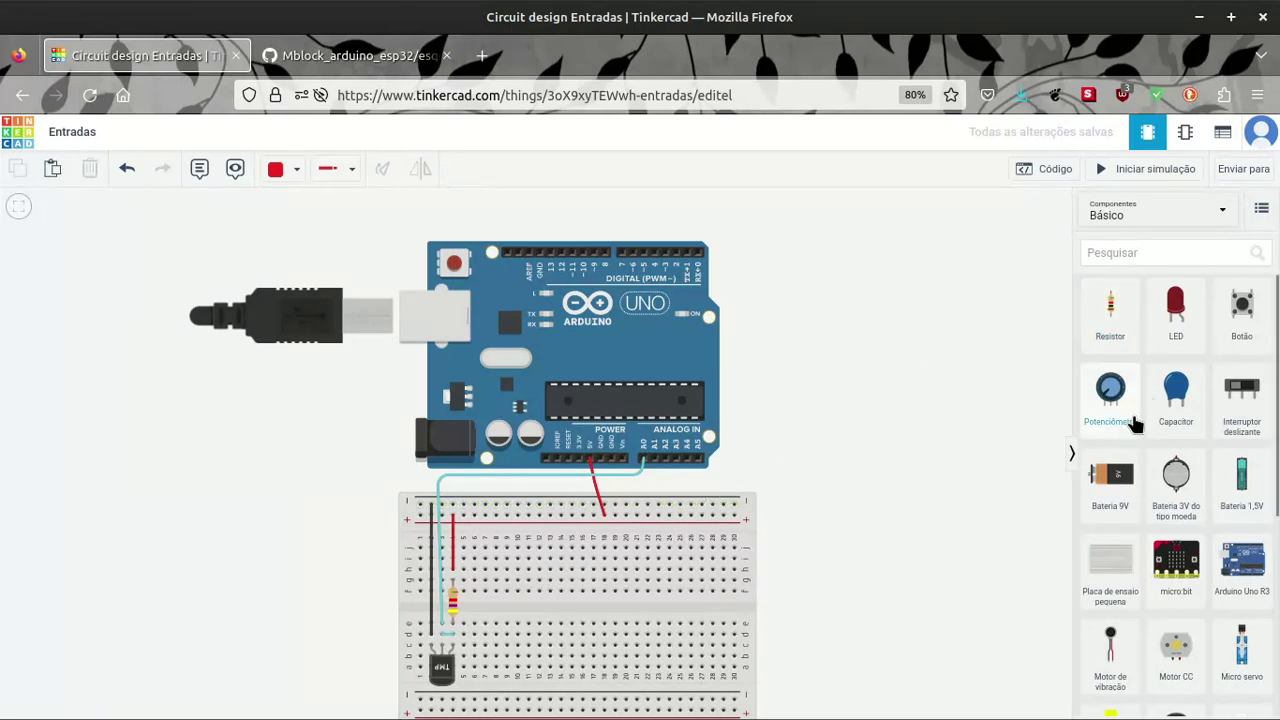
# - Place a push button across the breadboard's centre gap at columns 7 to 9 and name it B1
pyautogui.moveTo(1241, 312); pyautogui.dragTo(497, 612)
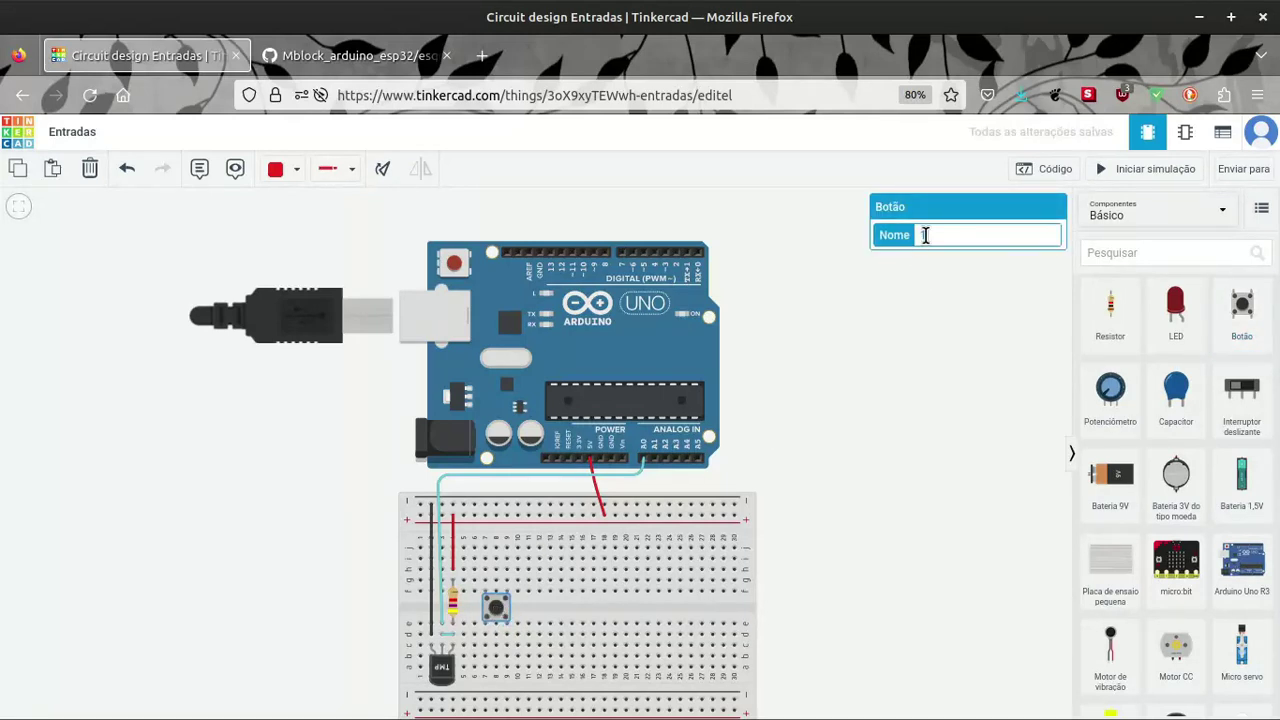
pyautogui.doubleClick(920, 234)
pyautogui.click(896, 313)
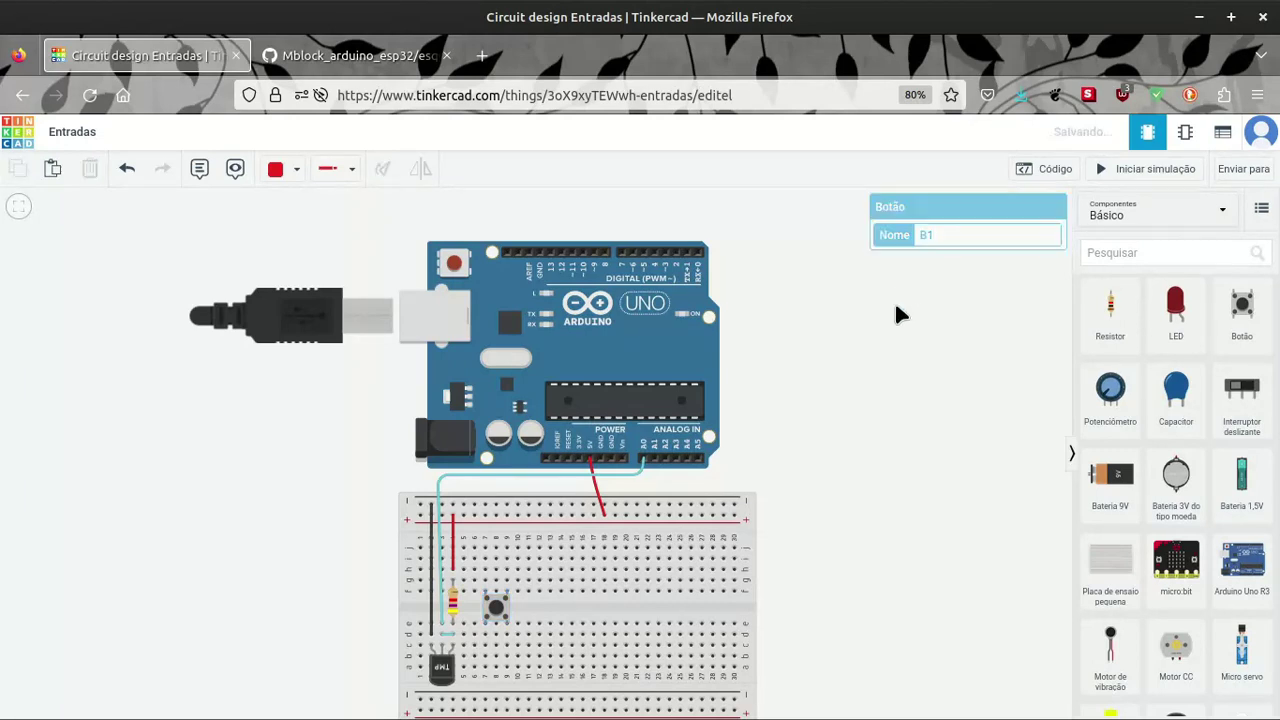
# - Add a red wire from h7 above button B1 to the upper positive rail
pyautogui.click(486, 571)
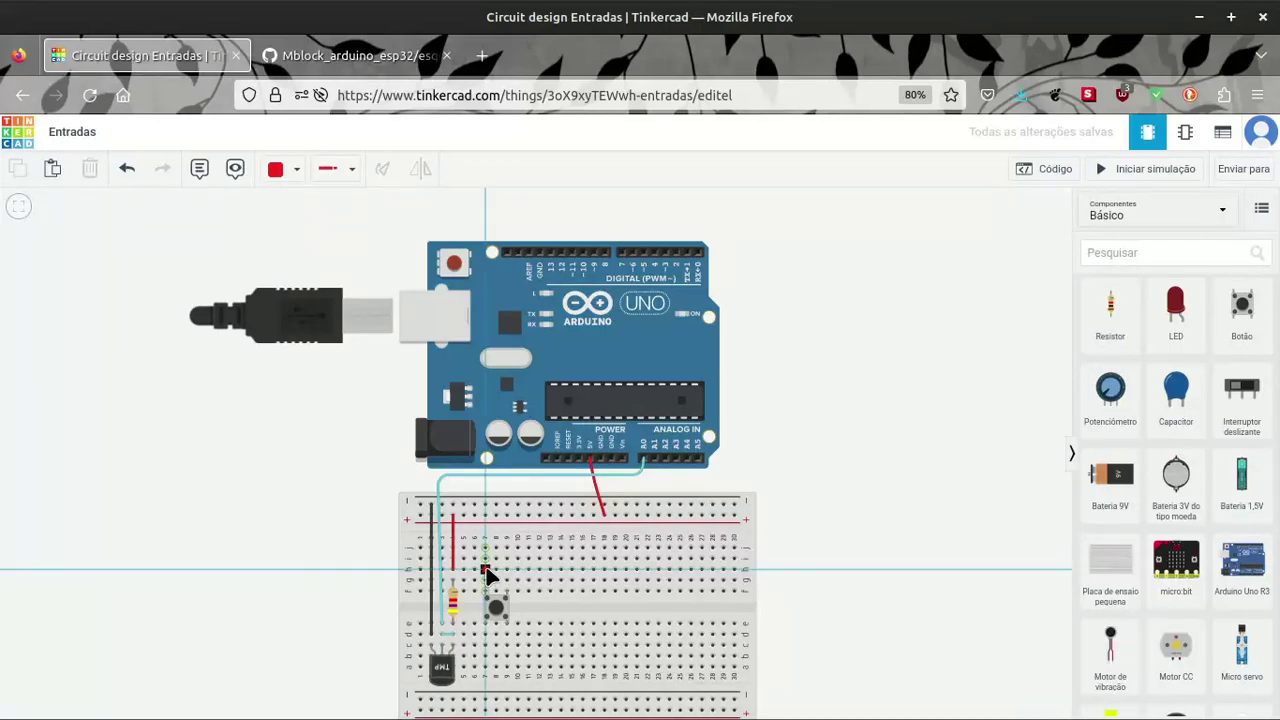
pyautogui.click(484, 516)
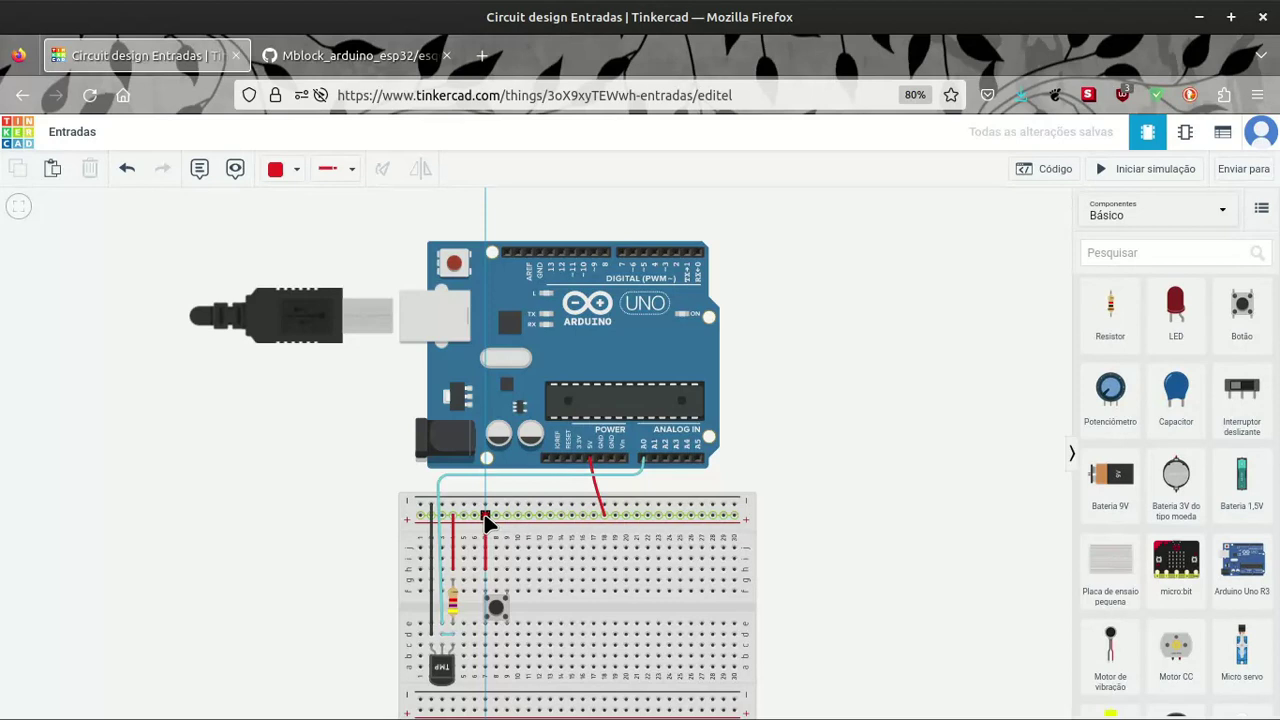
pyautogui.click(822, 501)
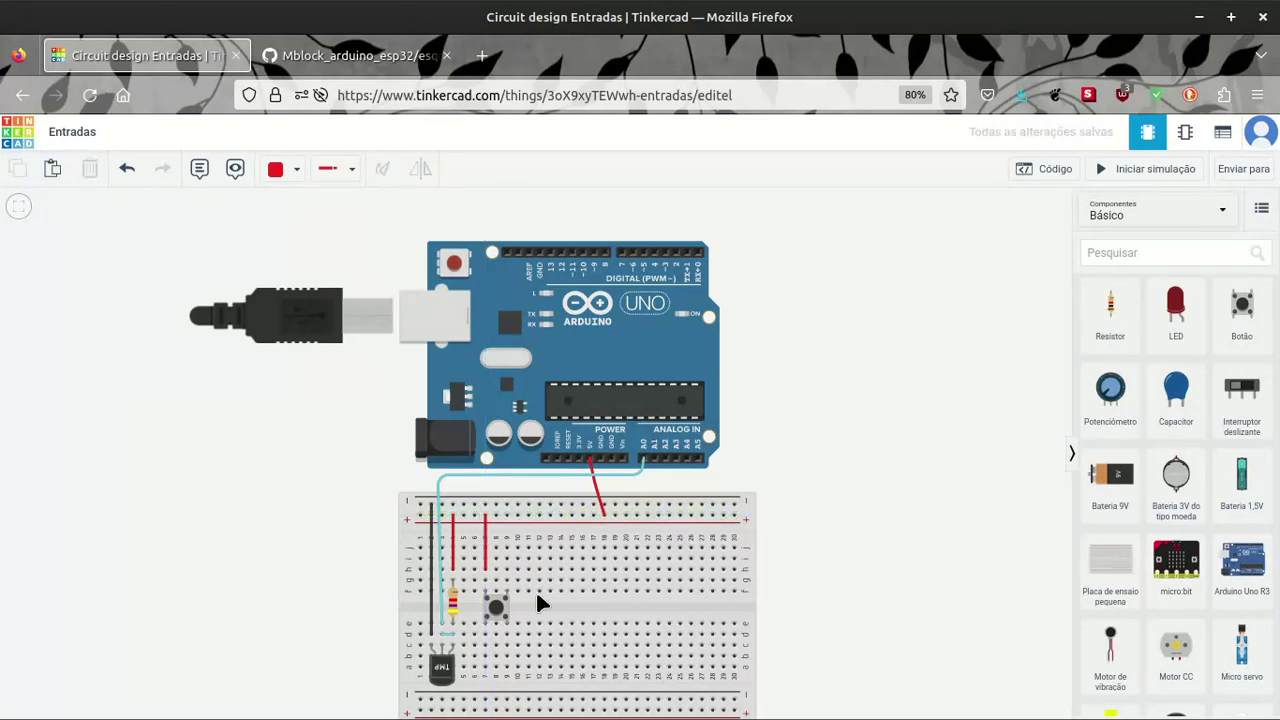
# - Copy button B1 to columns 11 to 13 across the centre gap, name it B2, and wire h11 to the upper positive rail in red
pyautogui.click(497, 610)
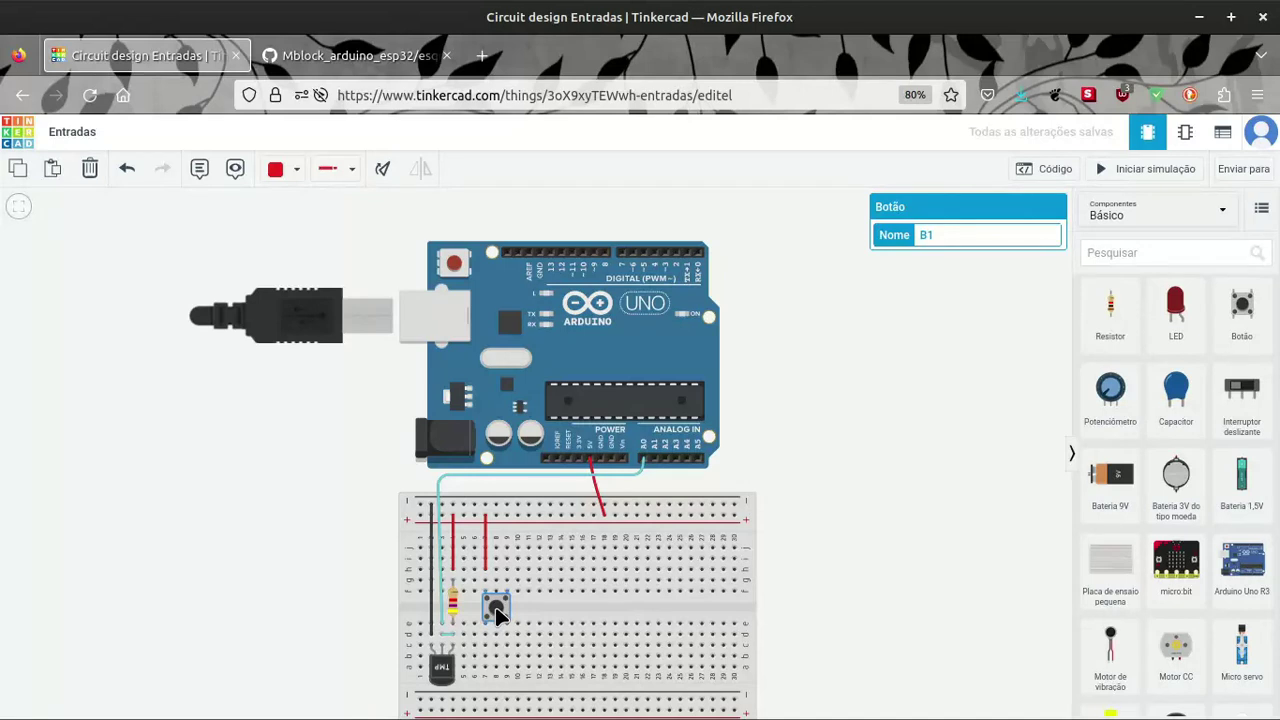
pyautogui.hotkey('ctrl', 'c')
pyautogui.hotkey('ctrl', 'v')
pyautogui.moveTo(500, 610); pyautogui.dragTo(540, 612)
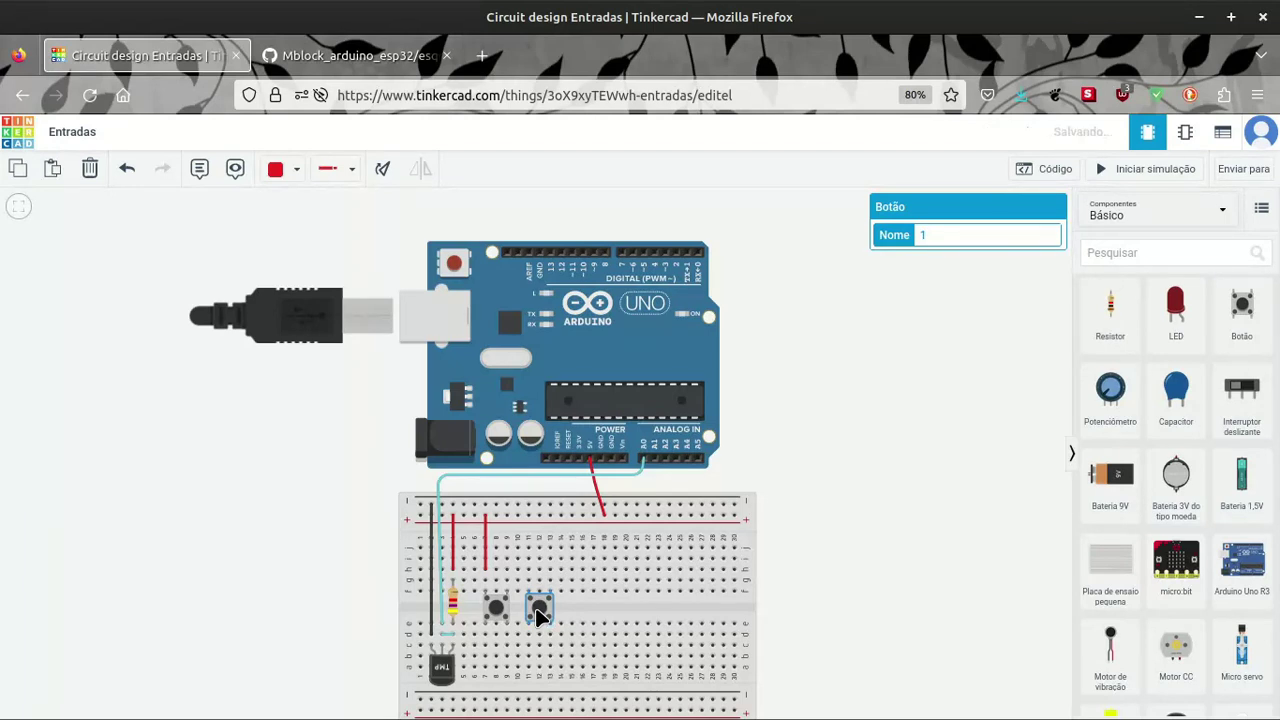
pyautogui.click(924, 234)
pyautogui.moveTo(935, 233); pyautogui.dragTo(914, 235)
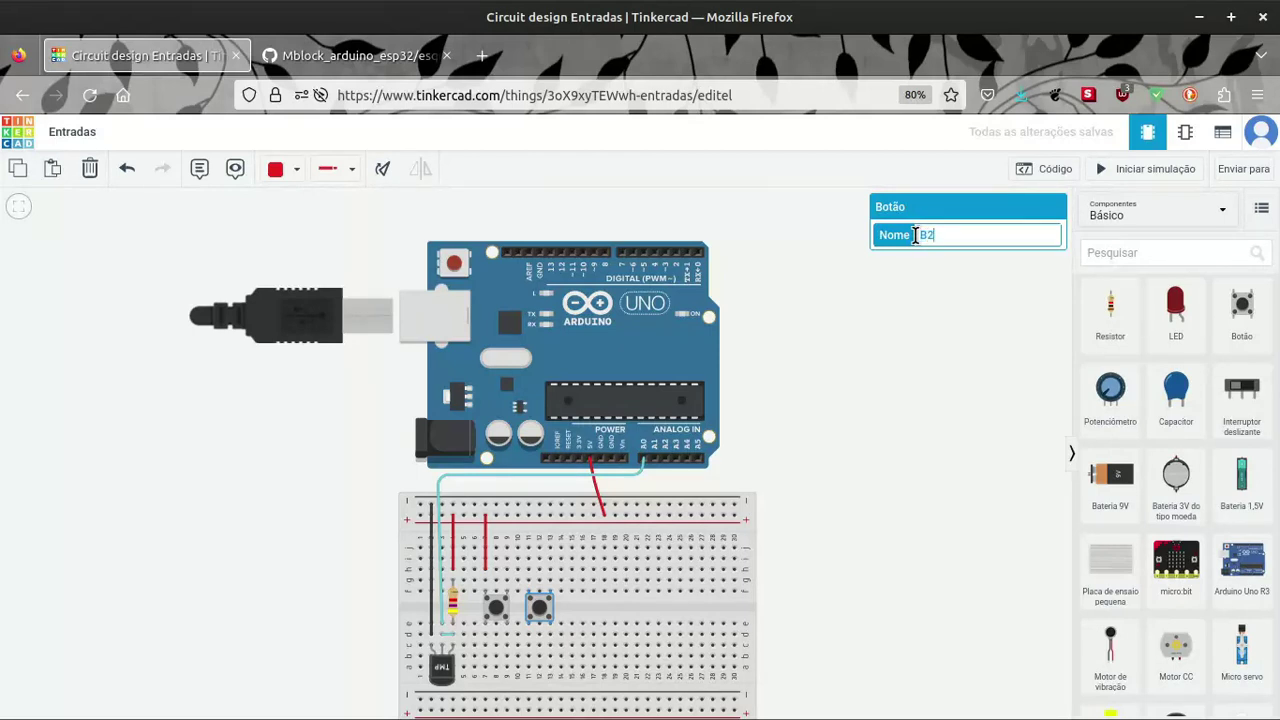
pyautogui.write('B2')
pyautogui.click(870, 346)
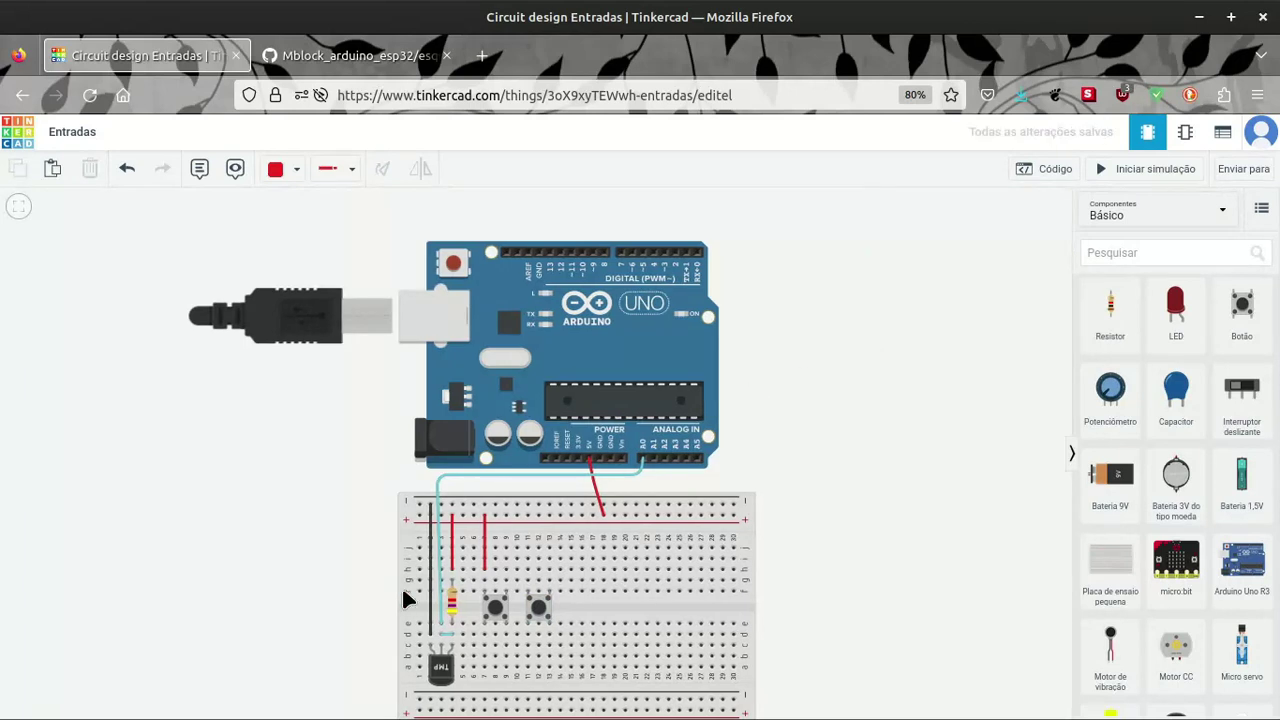
pyautogui.click(527, 570)
pyautogui.click(527, 517)
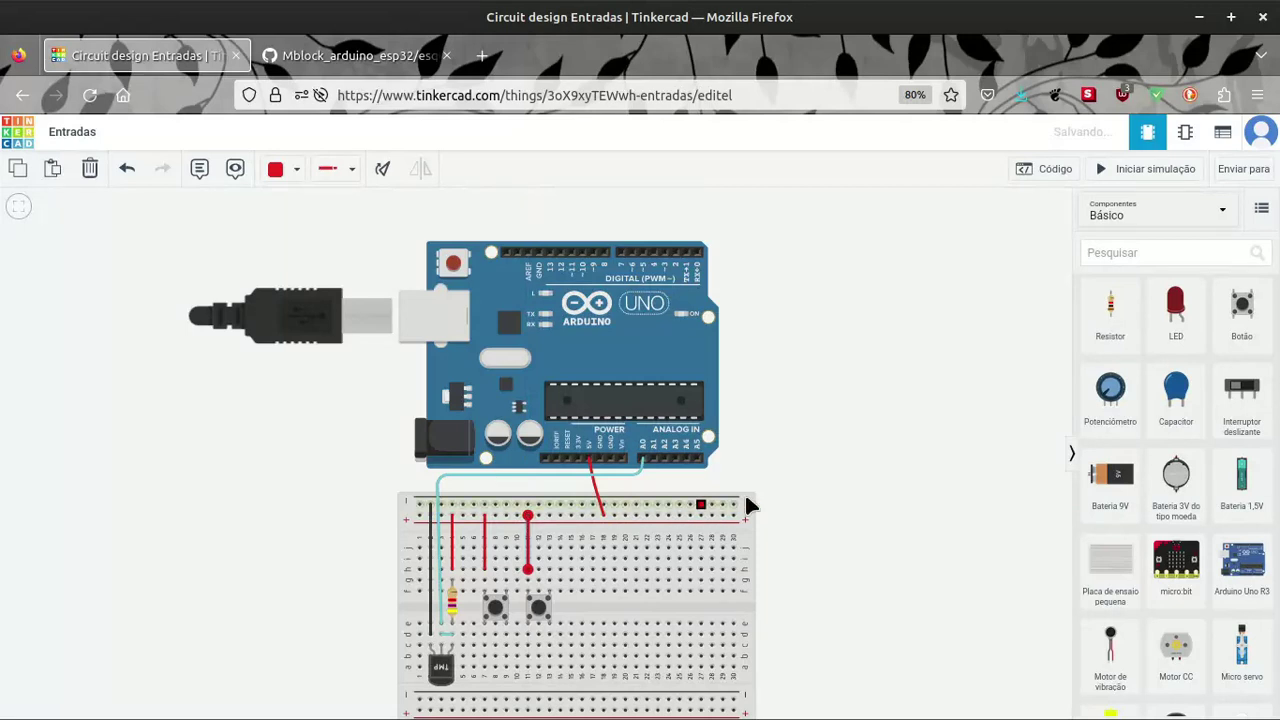
# - Copy button B2 to columns 15 to 17 across the centre gap, rename the copy, and wire h15 to the upper positive rail in red
pyautogui.click(538, 607)
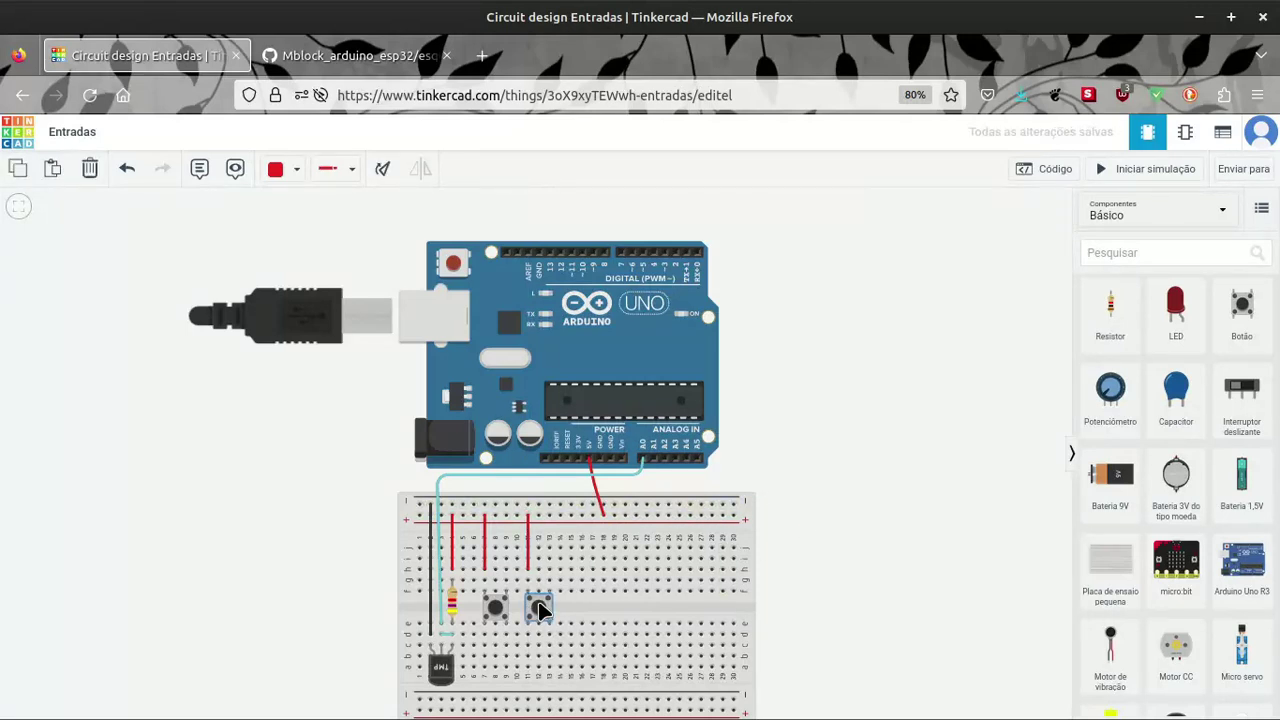
pyautogui.click(538, 607)
pyautogui.hotkey('ctrl', 'd')
pyautogui.moveTo(538, 607); pyautogui.dragTo(585, 614)
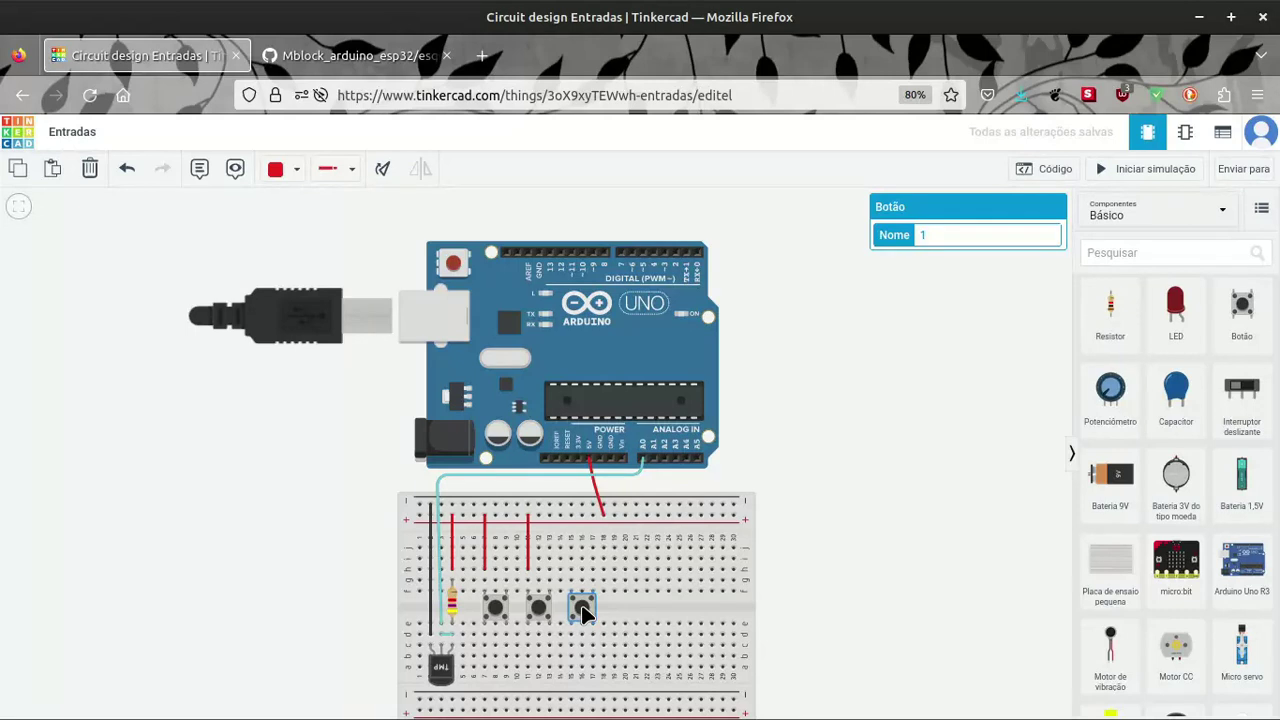
pyautogui.doubleClick(921, 235)
pyautogui.press('BackSpace')
pyautogui.click(828, 414)
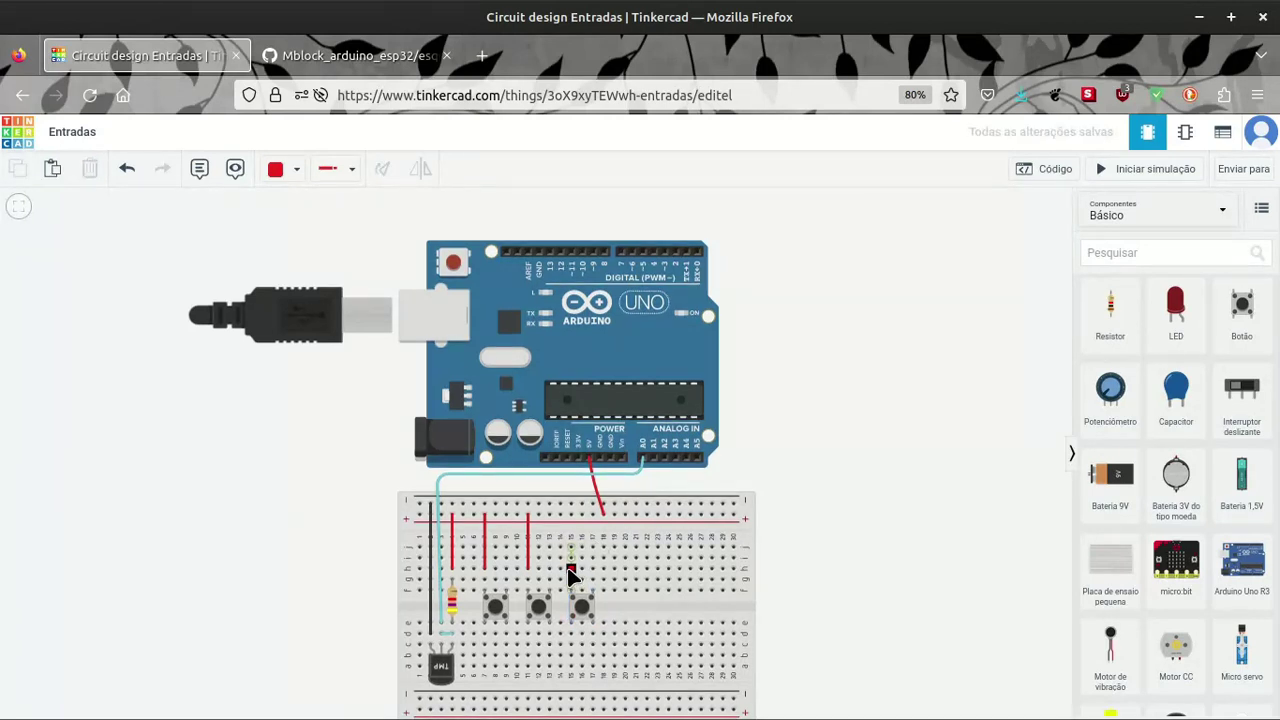
pyautogui.click(570, 572)
pyautogui.click(570, 518)
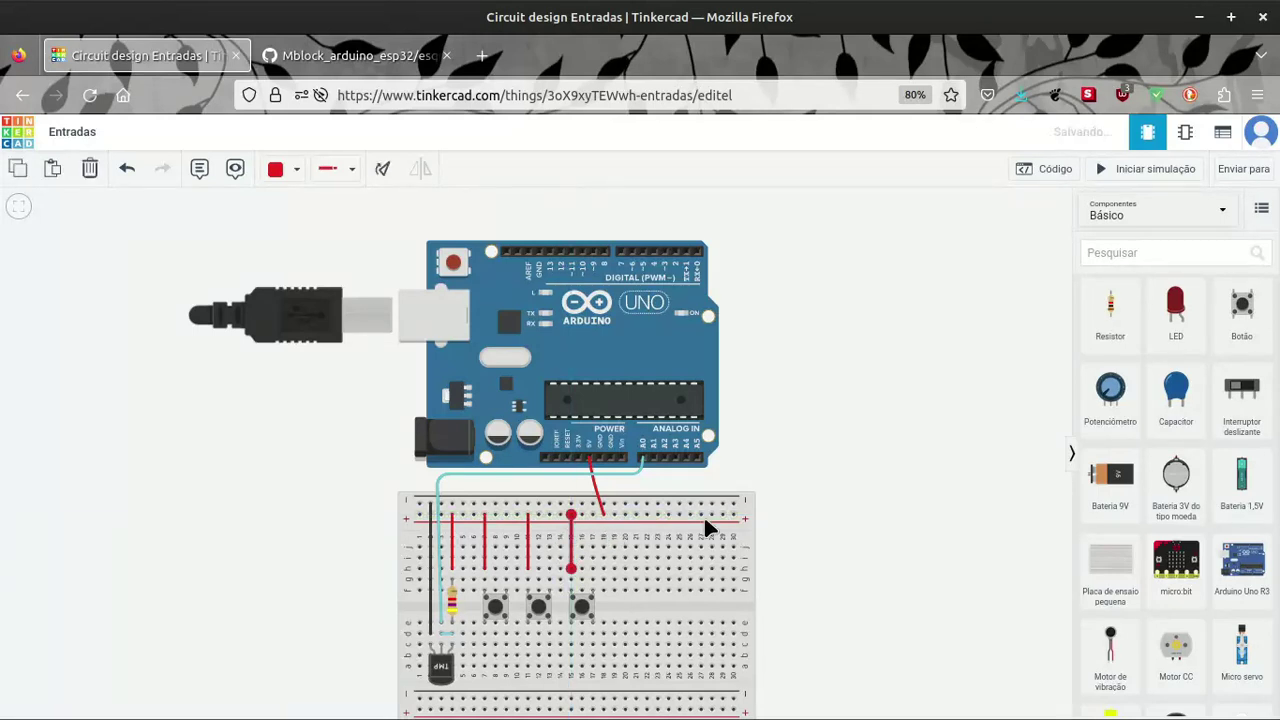
# - Check the key pins in esquemático_shield.pdf and run a turquoise wire from breadboard hole h13 to Arduino pin A4 in Tinkercad
pyautogui.click(318, 703)
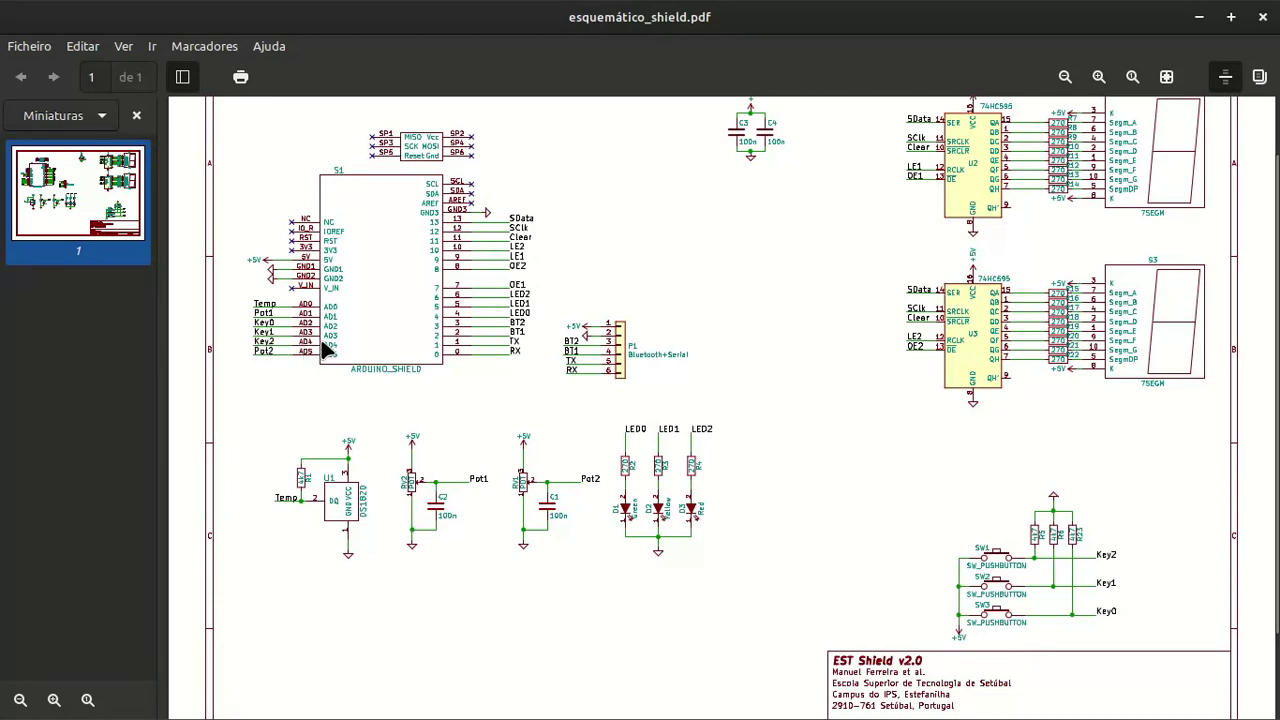
pyautogui.moveTo(310, 715)
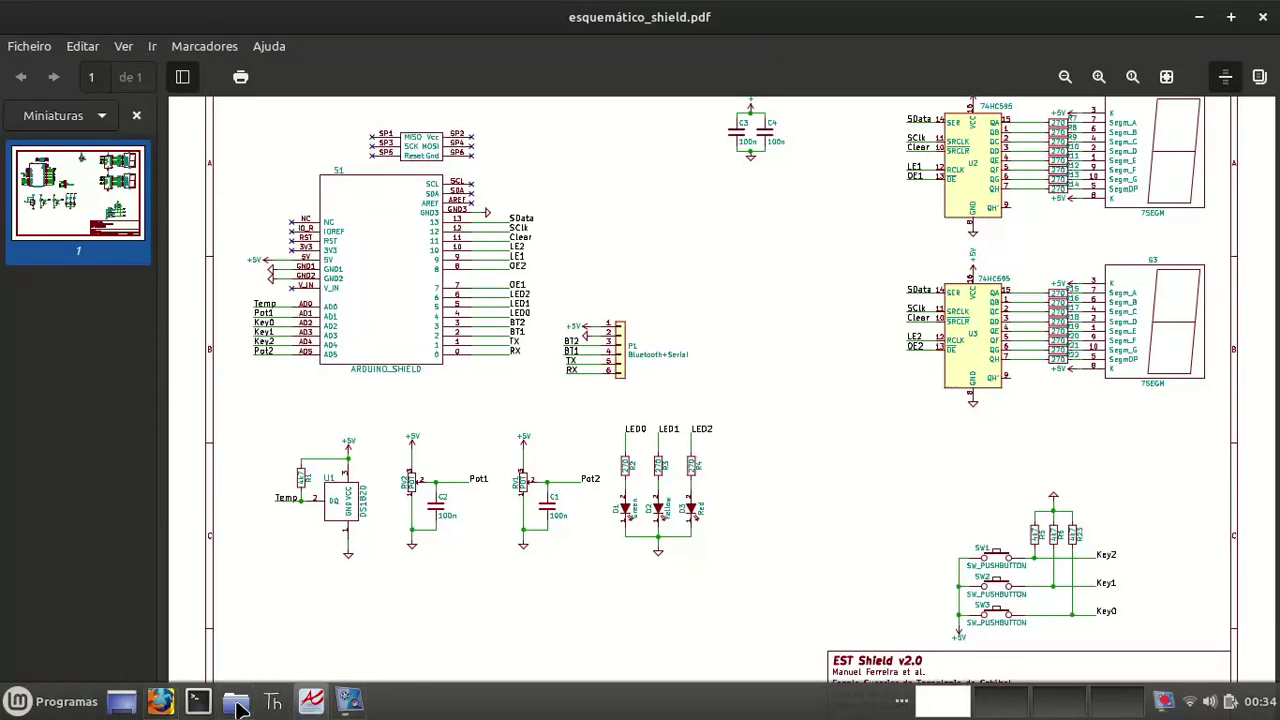
pyautogui.click(168, 708)
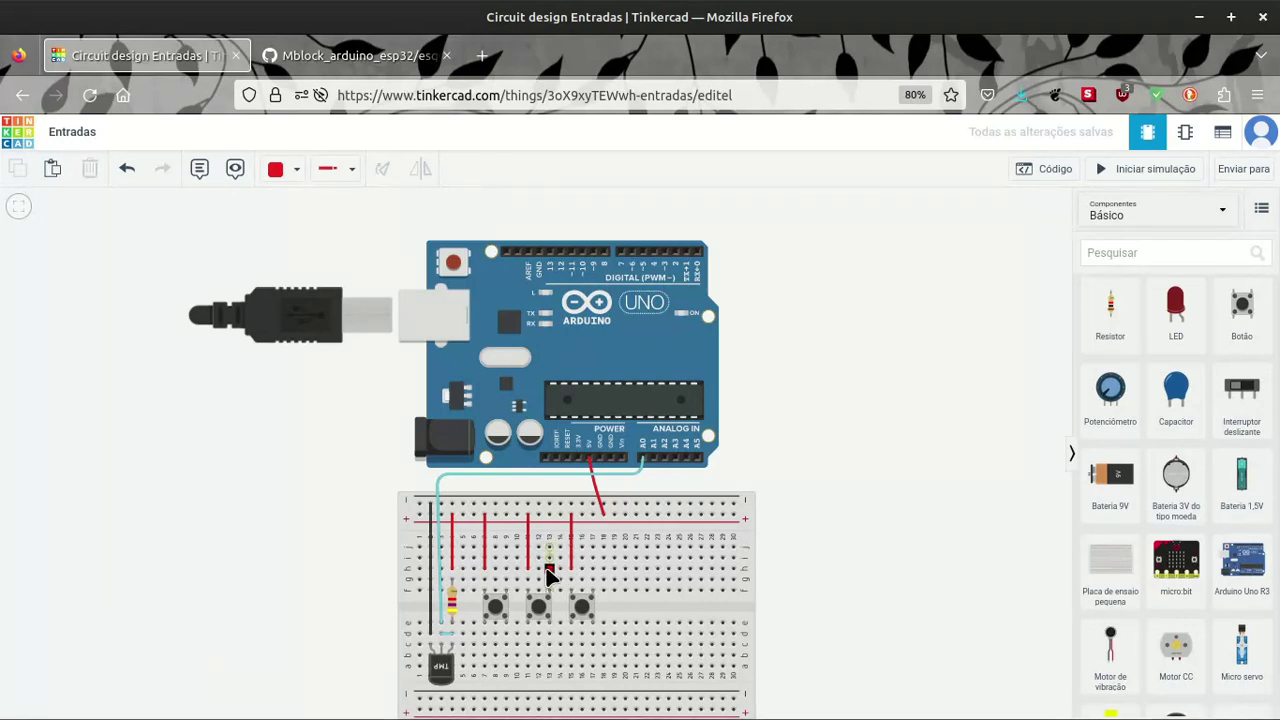
pyautogui.click(297, 172)
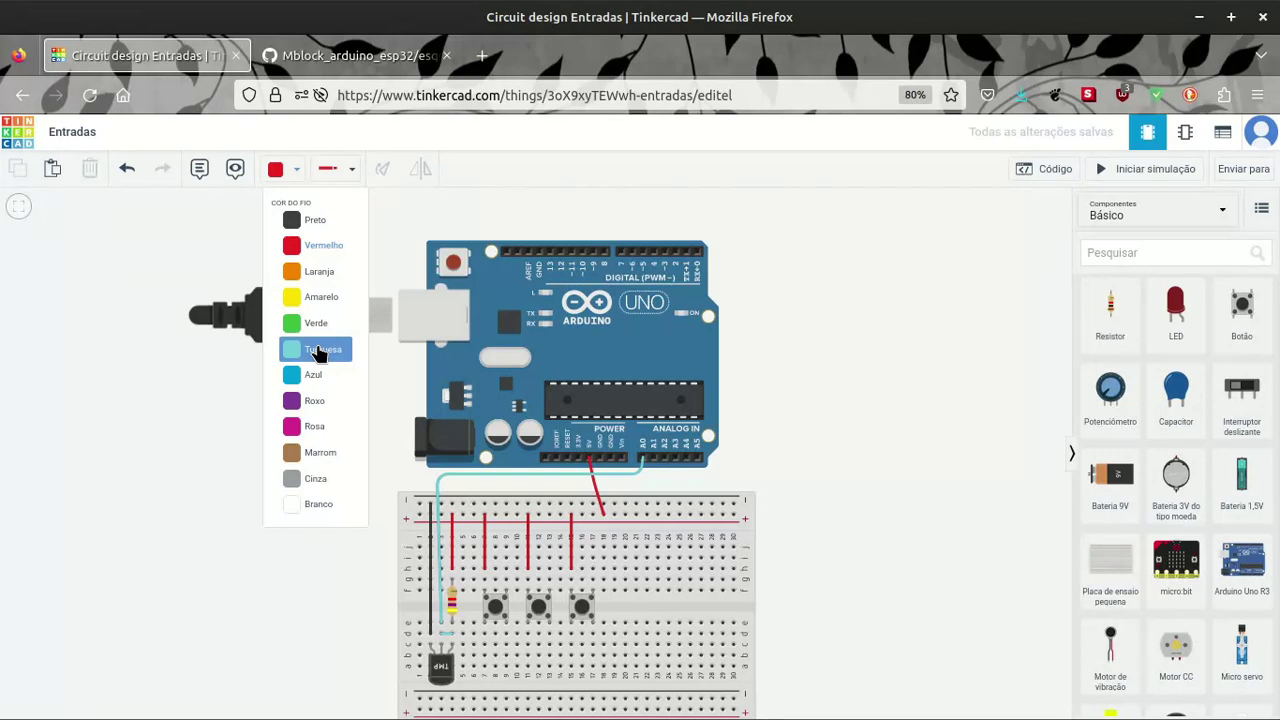
pyautogui.click(318, 352)
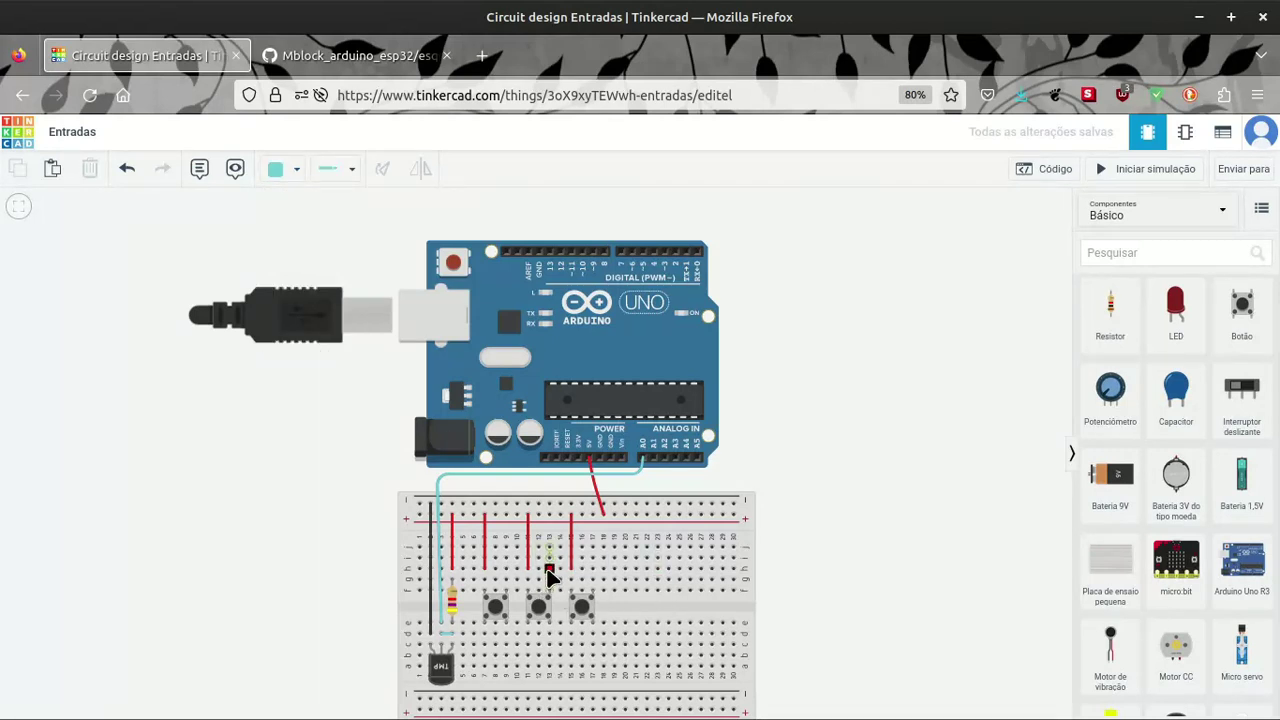
pyautogui.click(548, 570)
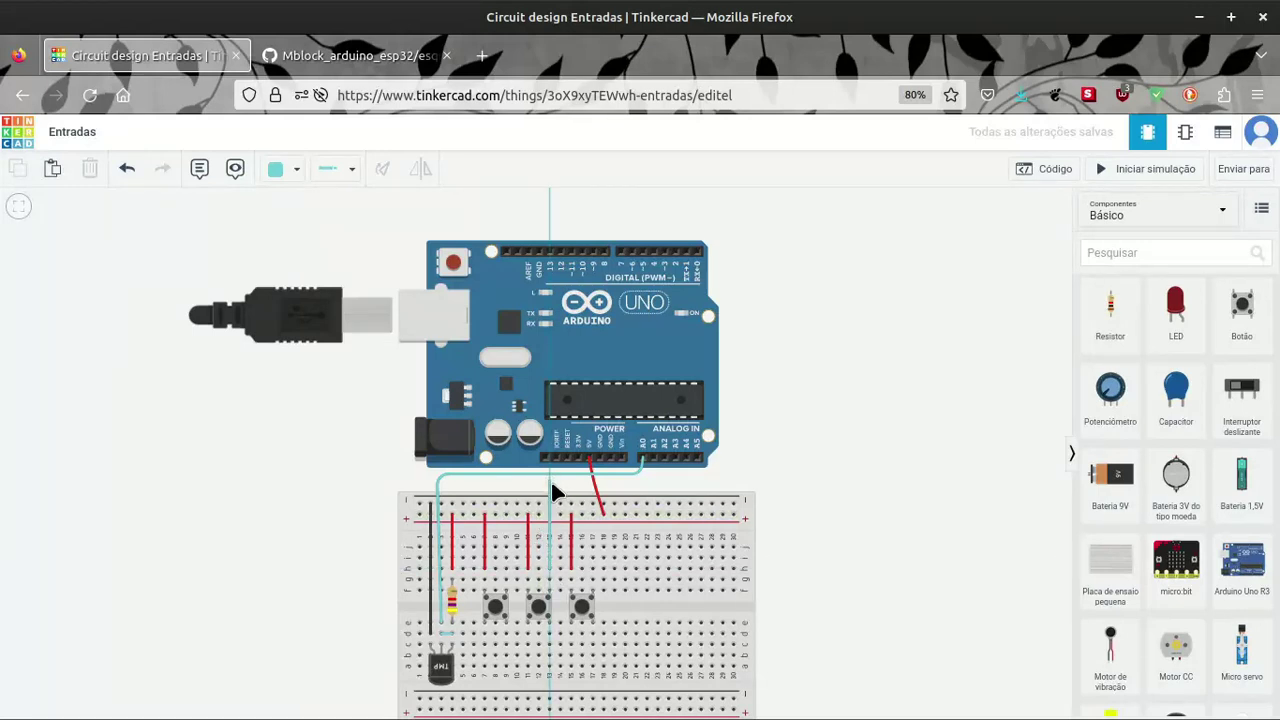
pyautogui.click(551, 488)
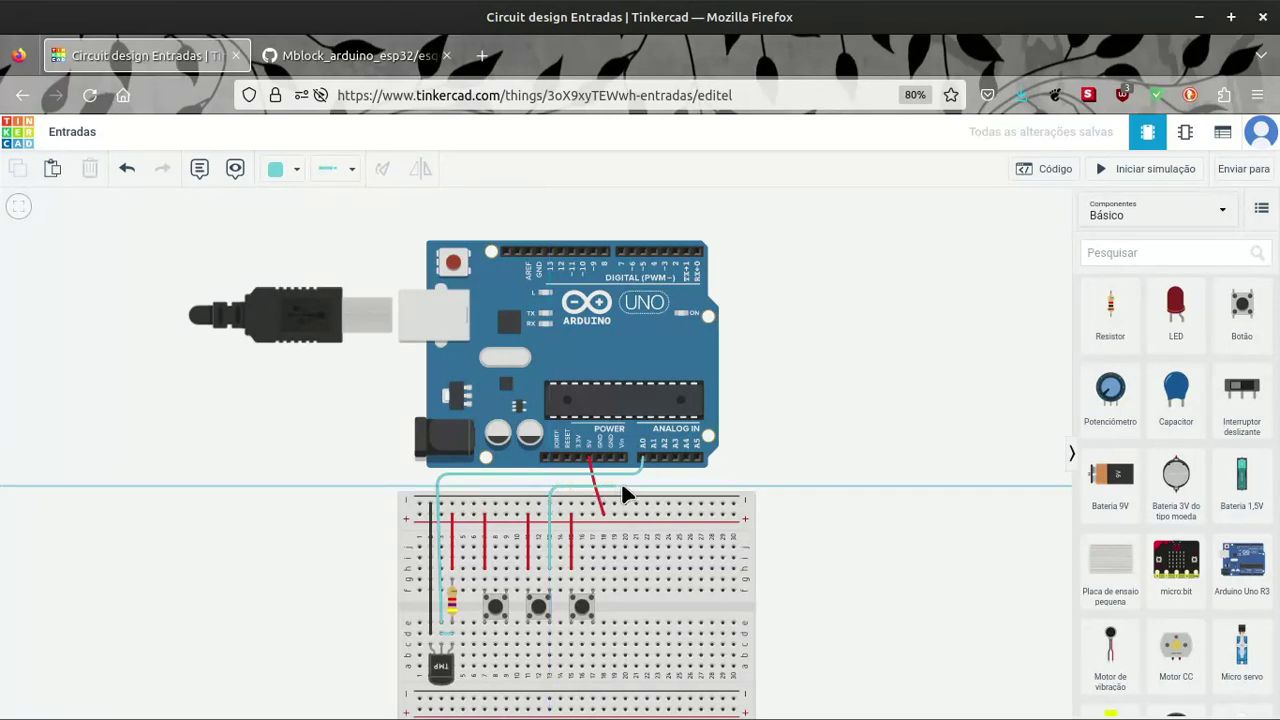
pyautogui.click(688, 486)
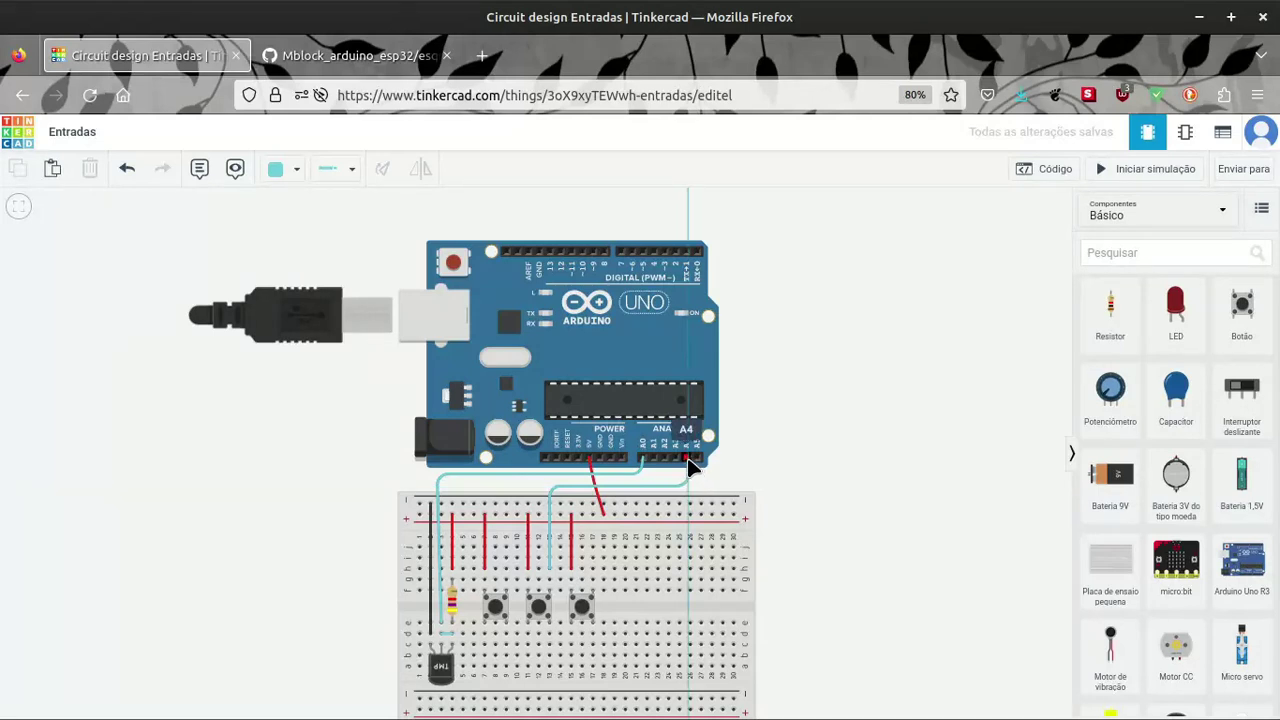
pyautogui.click(688, 461)
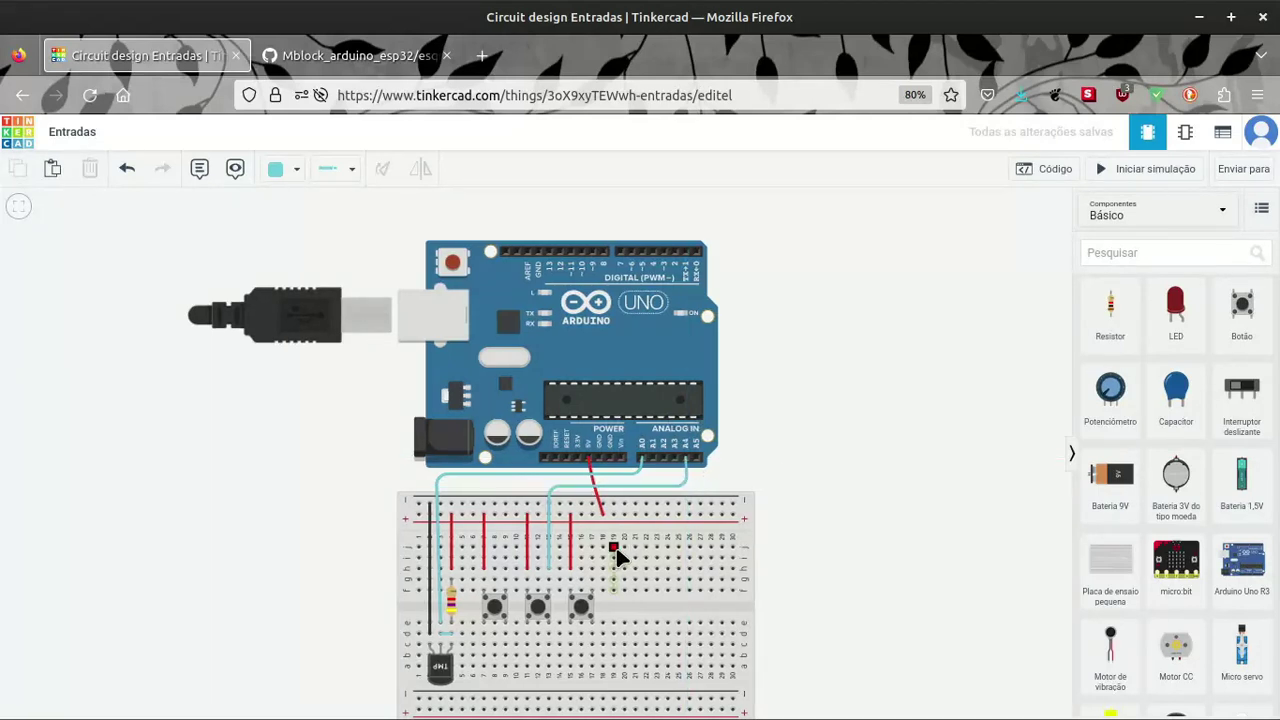
# - Move the breadboard end of the A4 wire to h9 above button B1 and straighten its vertical run
pyautogui.click(544, 537)
pyautogui.moveTo(544, 545); pyautogui.dragTo(505, 575)
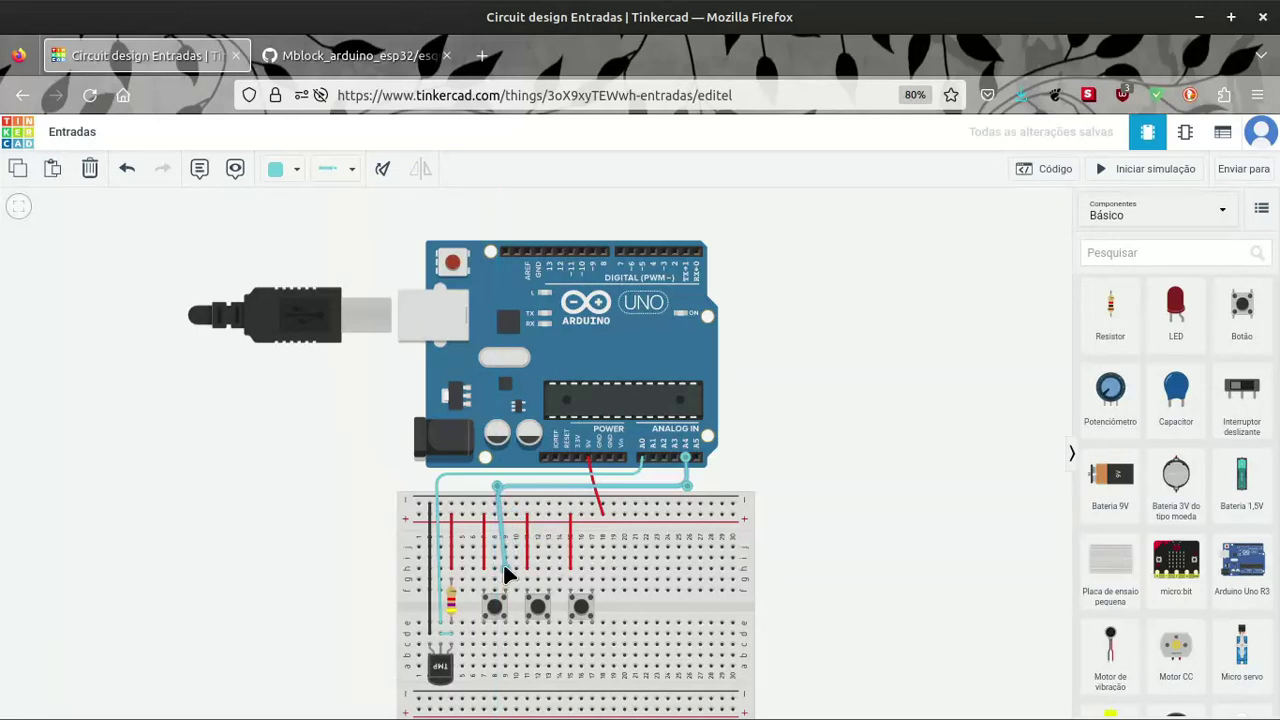
pyautogui.moveTo(503, 491); pyautogui.dragTo(510, 491)
pyautogui.click(847, 479)
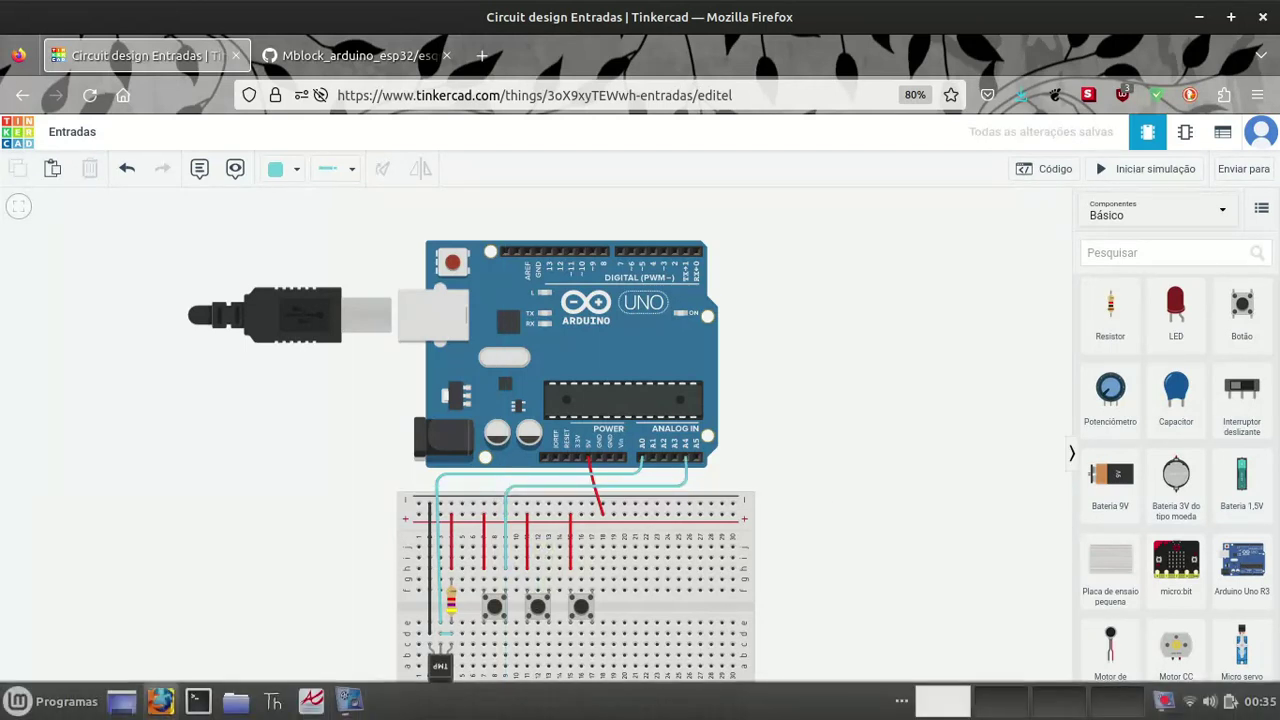
# - Check the Key1 pin in the schematic PDF and run a turquoise wire from h13 above button B2 to Arduino pin A3
pyautogui.click(312, 702)
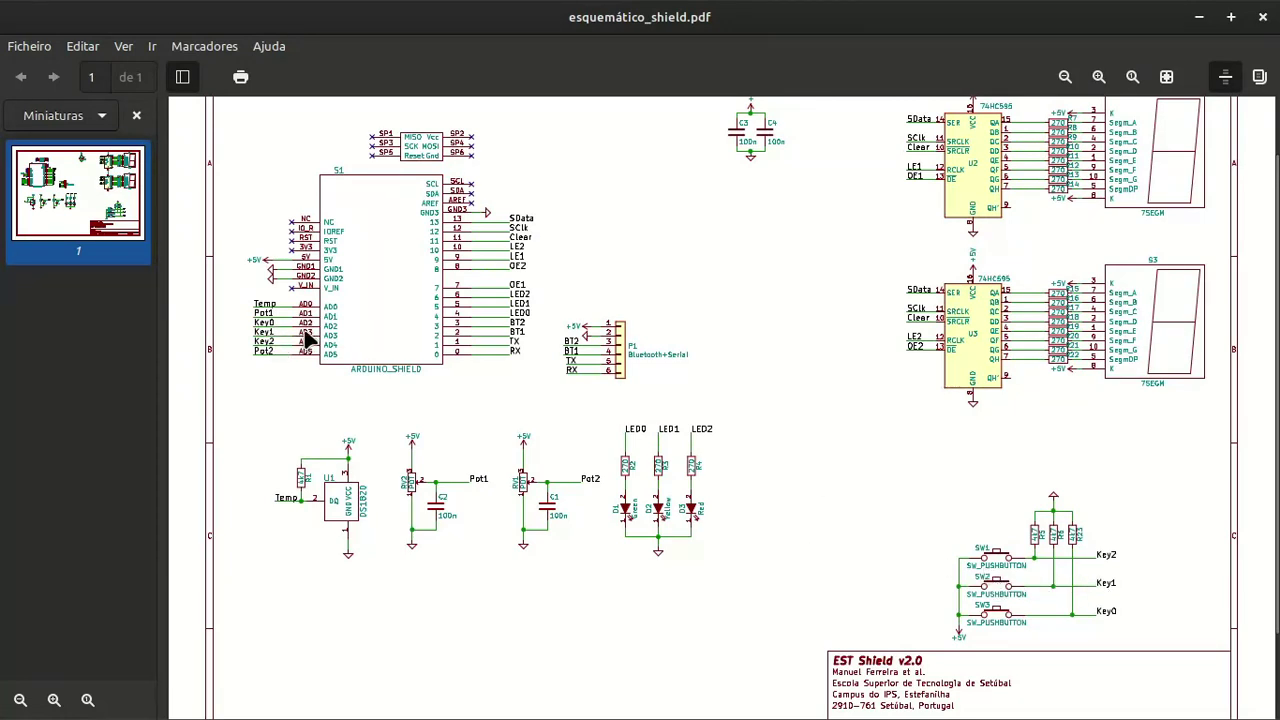
pyautogui.moveTo(388, 710)
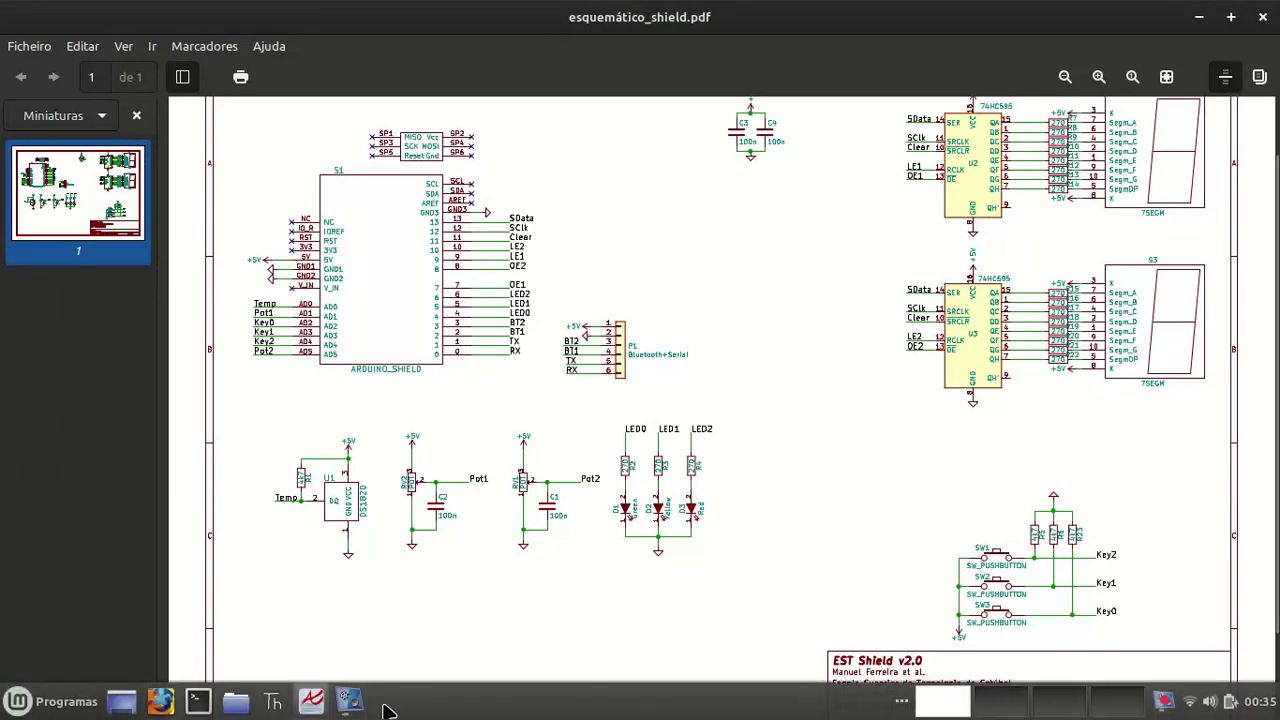
pyautogui.click(165, 705)
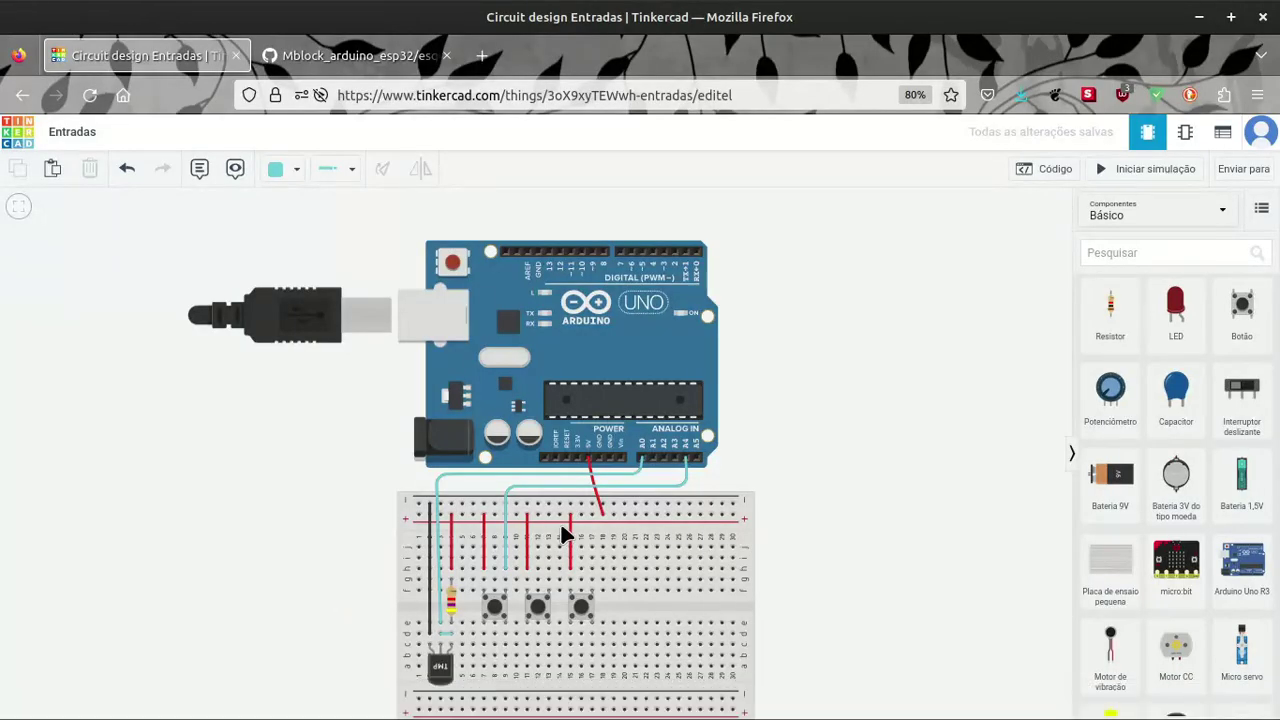
pyautogui.moveTo(560, 585)
pyautogui.mouseDown()
pyautogui.moveTo(553, 505)
pyautogui.moveTo(660, 487)
pyautogui.moveTo(686, 513)
pyautogui.moveTo(678, 462)
pyautogui.mouseUp()
# - Consult the schematic PDF again and run a turquoise wire from h17 above button B3 to Arduino pin A2
pyautogui.click(314, 700)
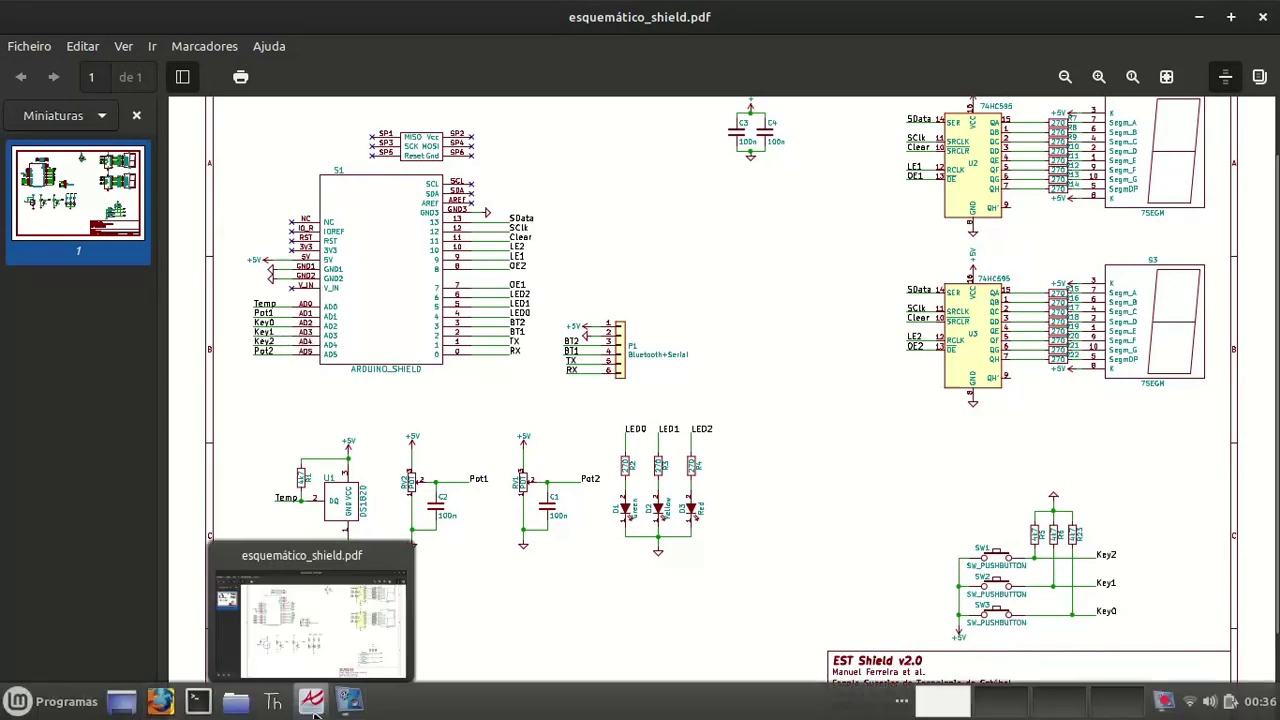
pyautogui.click(161, 701)
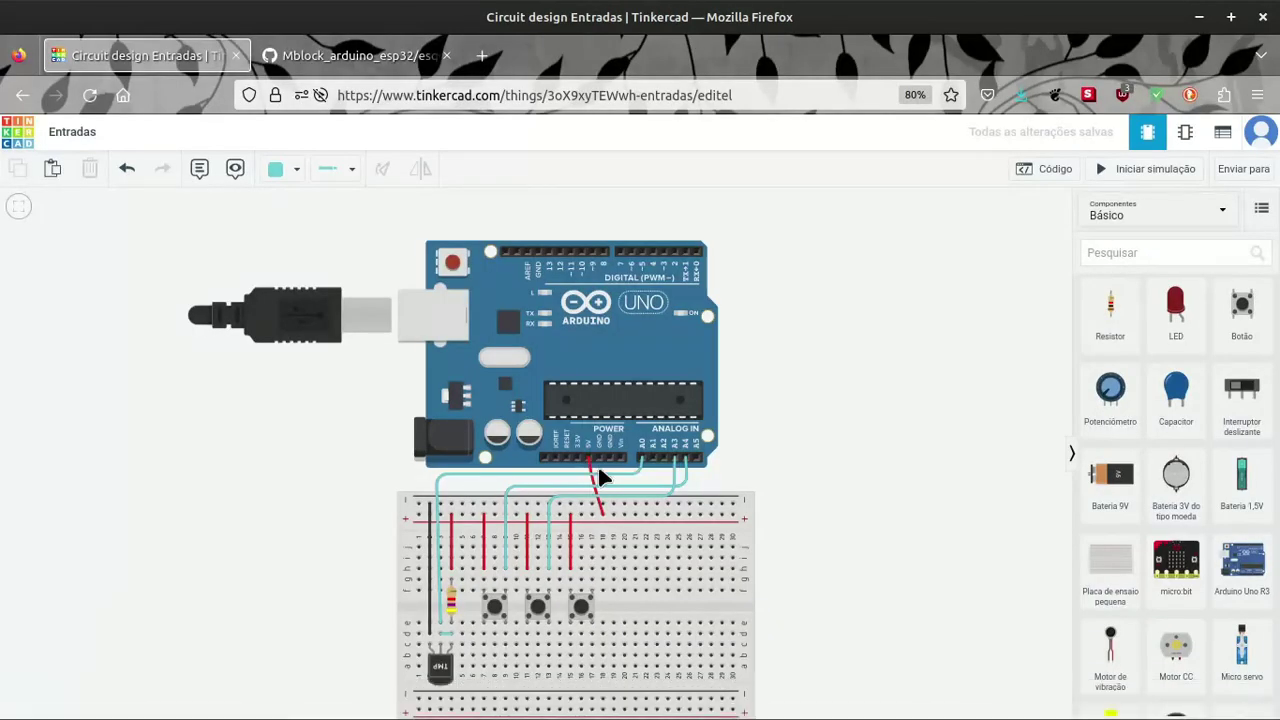
pyautogui.click(591, 568)
pyautogui.click(591, 507)
pyautogui.click(664, 456)
# - Move the breadboard slightly down and lower the A2 wire's horizontal run so it clears the other signal wires
pyautogui.moveTo(666, 583)
pyautogui.mouseDown()
pyautogui.moveTo(675, 640)
pyautogui.moveTo(664, 588)
pyautogui.mouseUp()
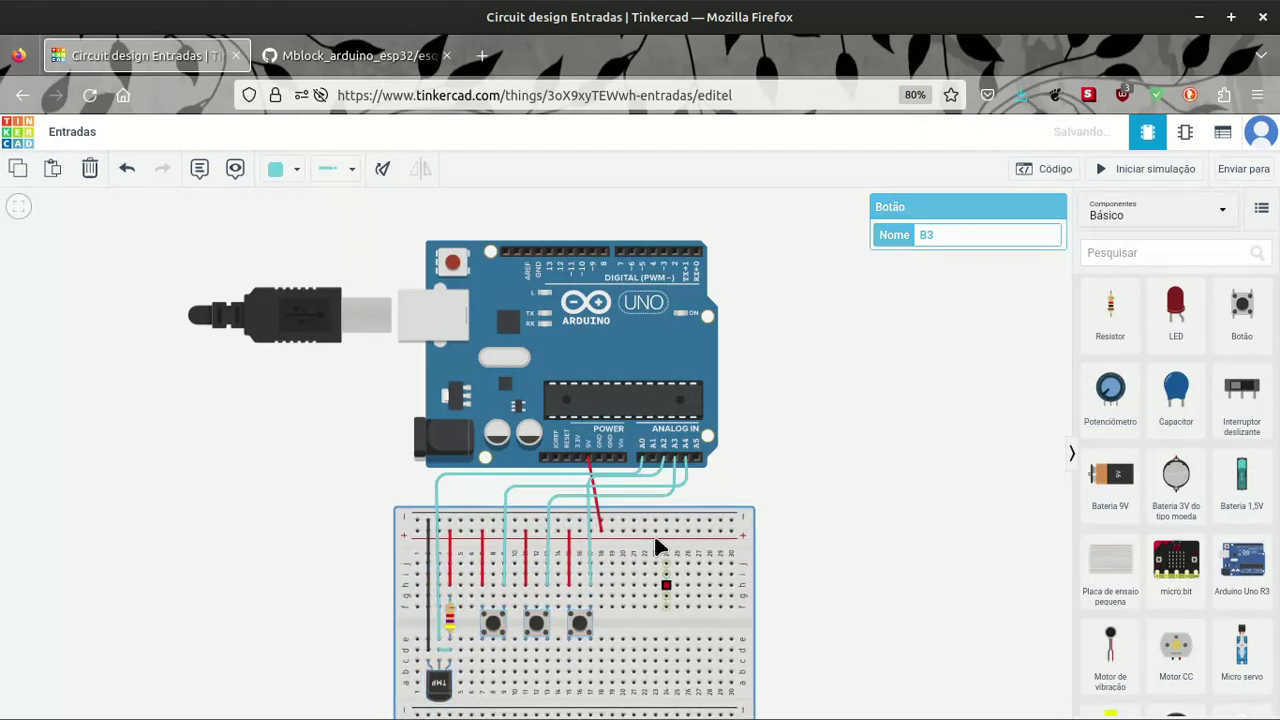
pyautogui.click(646, 479)
pyautogui.moveTo(646, 477); pyautogui.dragTo(648, 503)
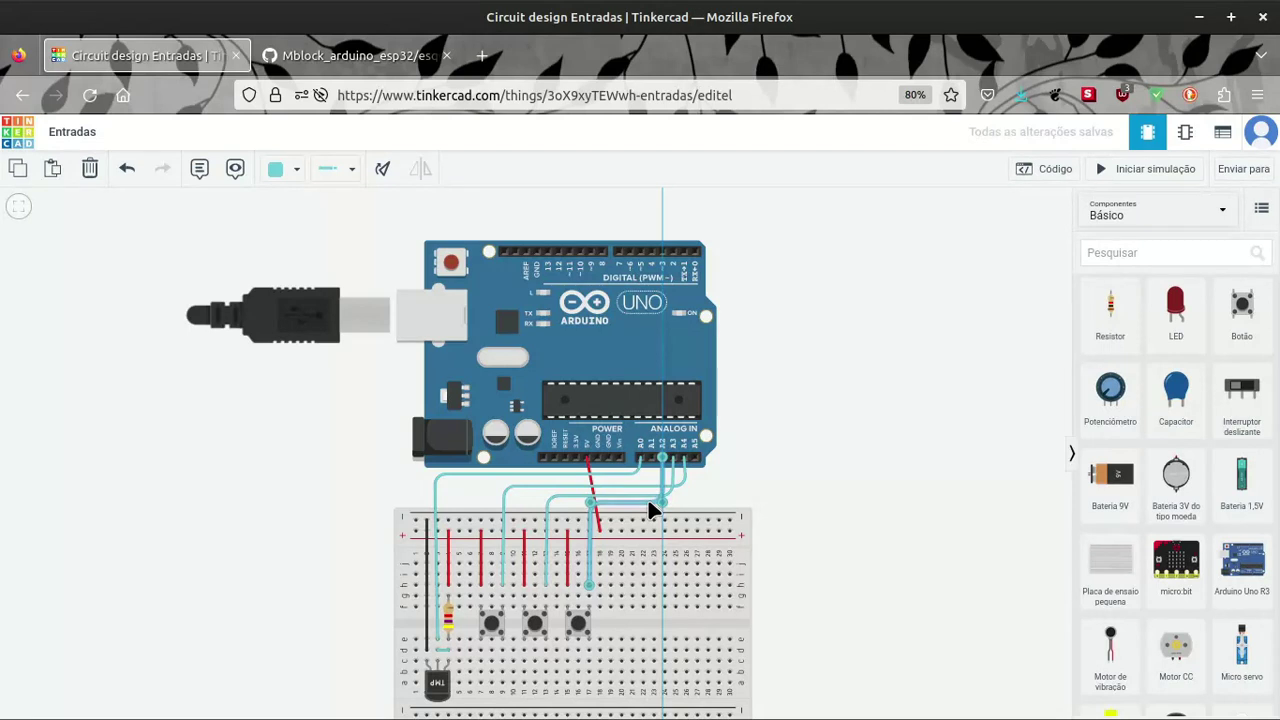
pyautogui.click(755, 488)
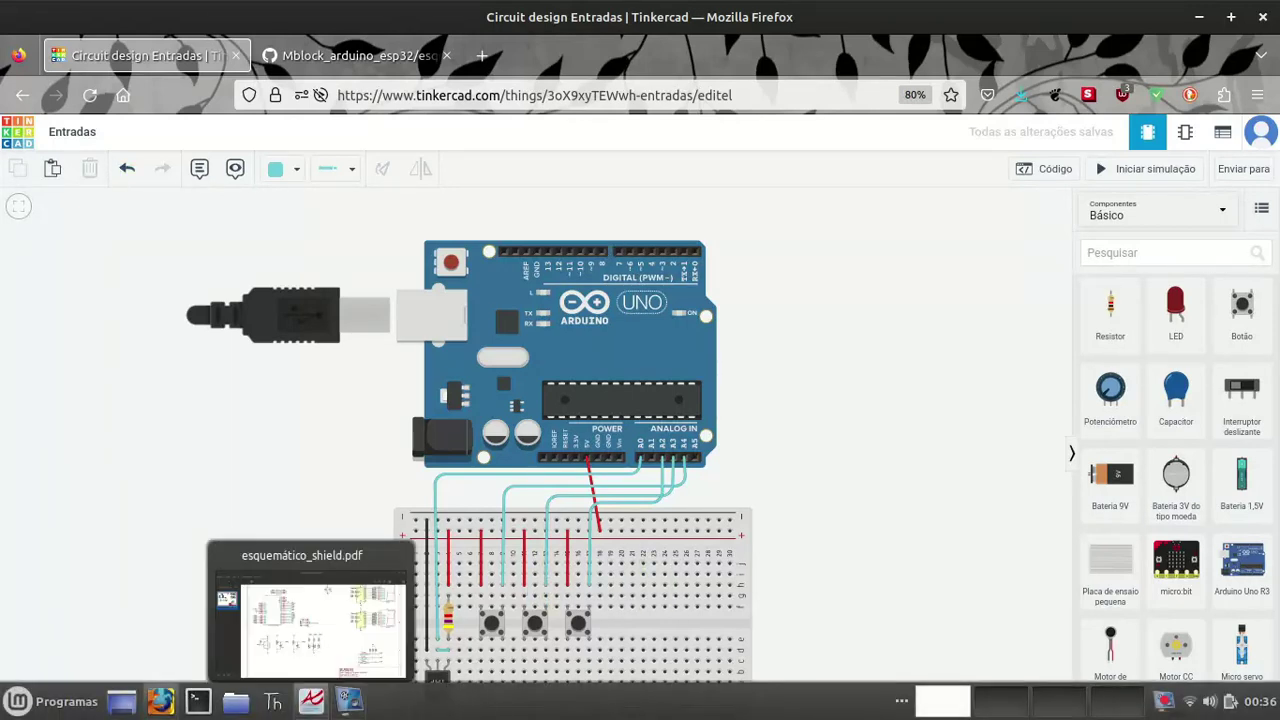
# - Examine the resistors connected to the three push buttons in the schematic PDF and return to the breadboard in Tinkercad
pyautogui.click(318, 704)
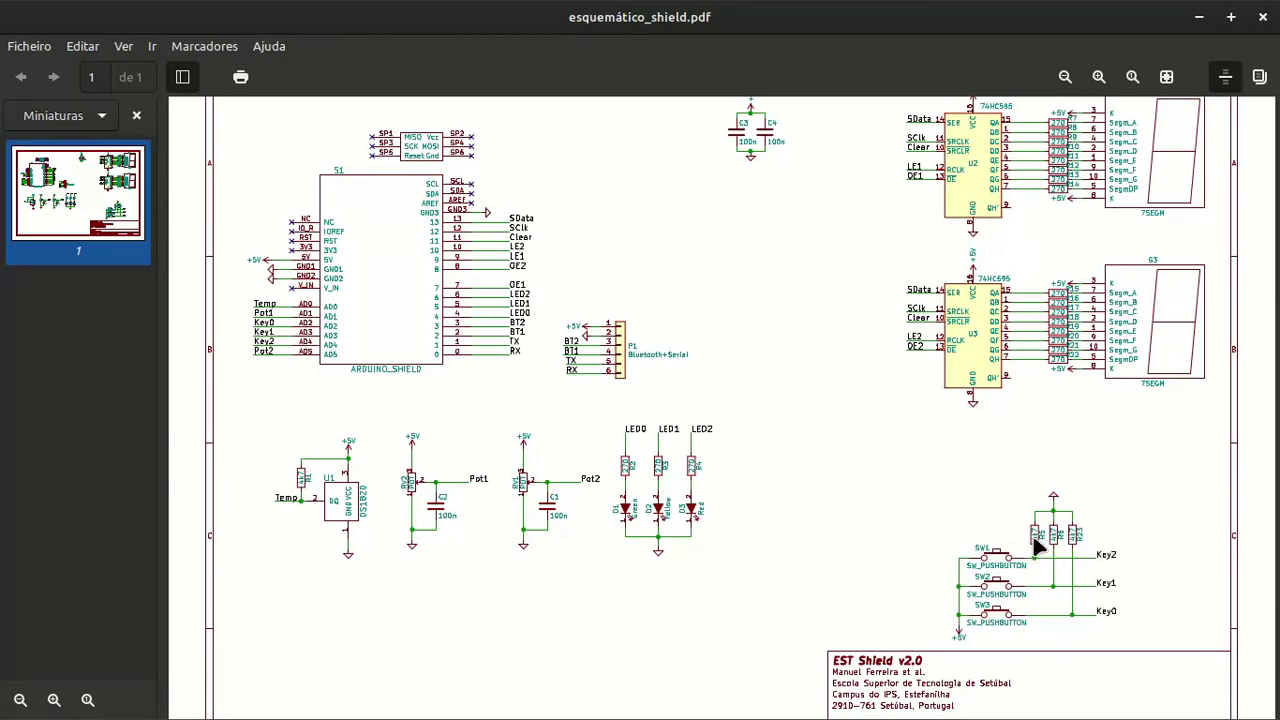
pyautogui.moveTo(314, 704)
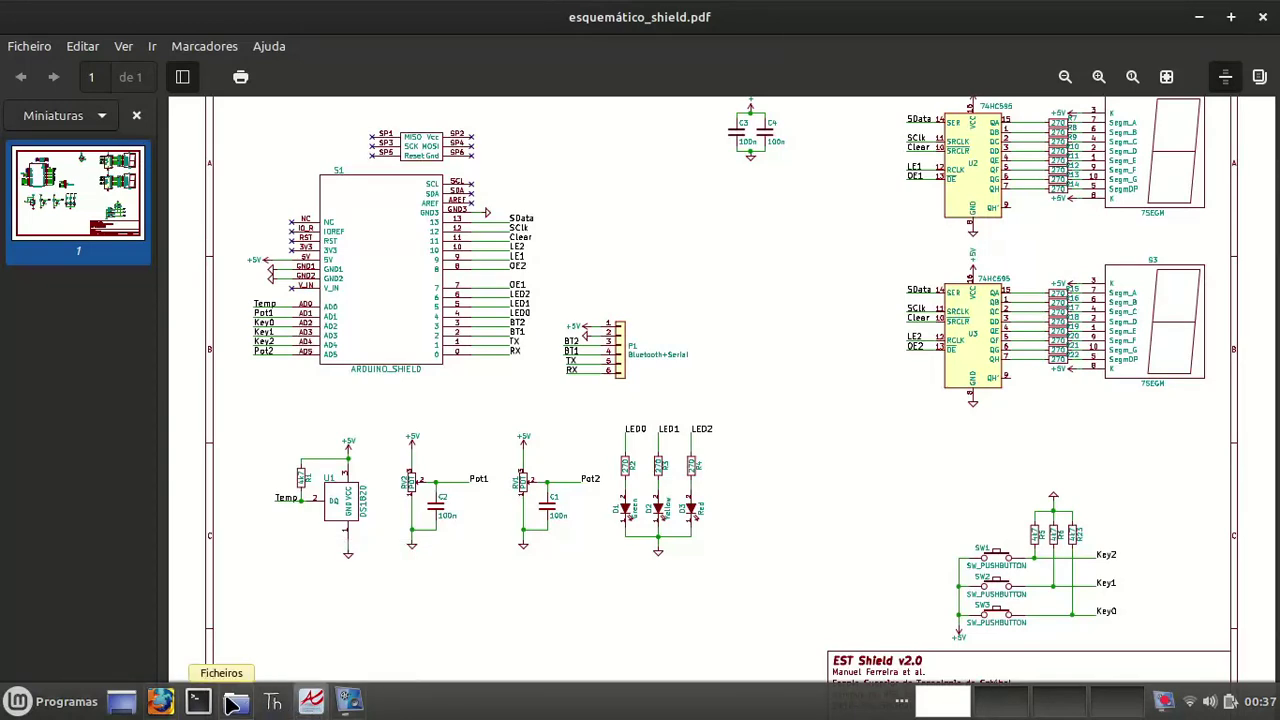
pyautogui.click(170, 708)
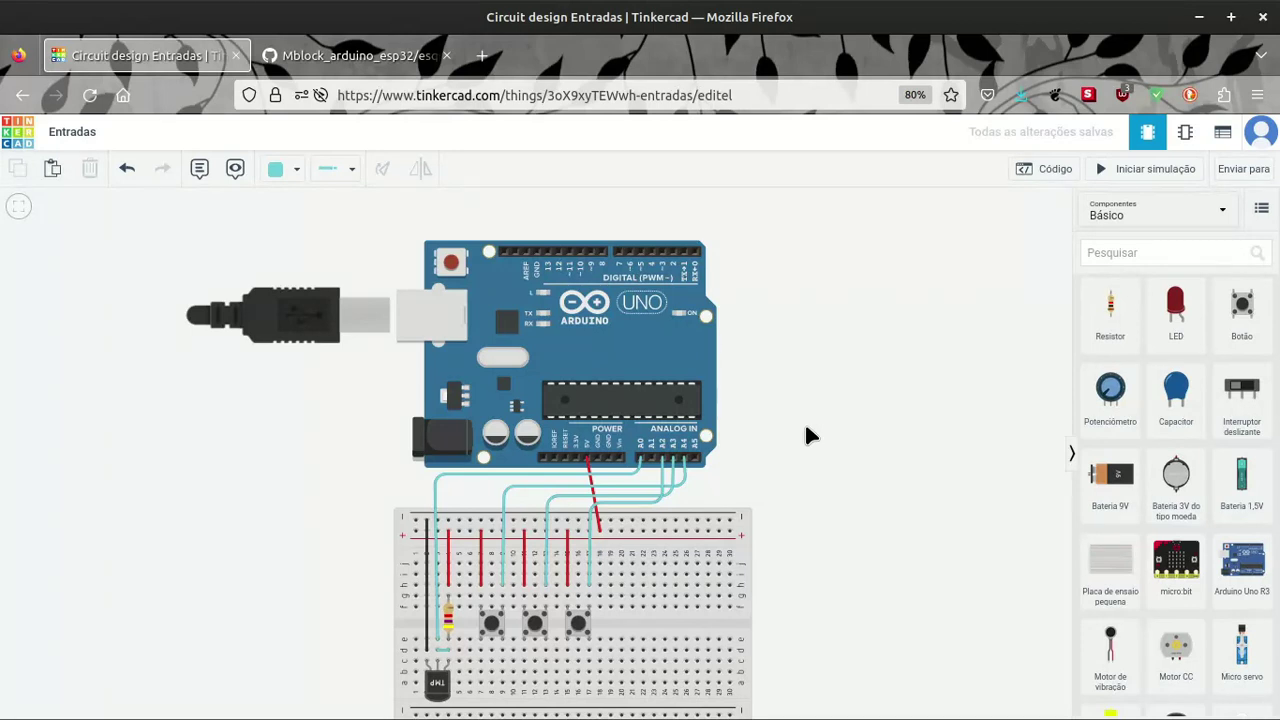
pyautogui.scroll(-1, 916, 618)
pyautogui.scroll(1, 916, 618)
pyautogui.scroll(1, 916, 618)
pyautogui.moveTo(886, 586); pyautogui.dragTo(1014, 495)
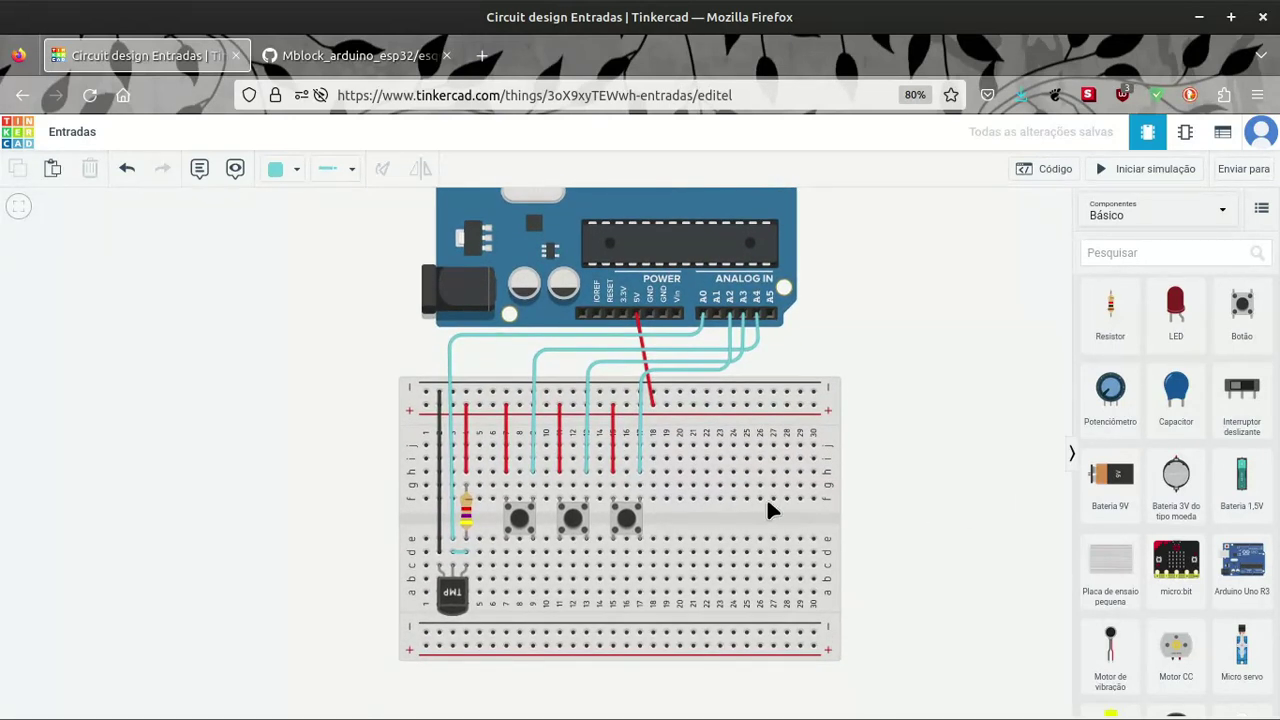
pyautogui.scroll(-2, 878, 500)
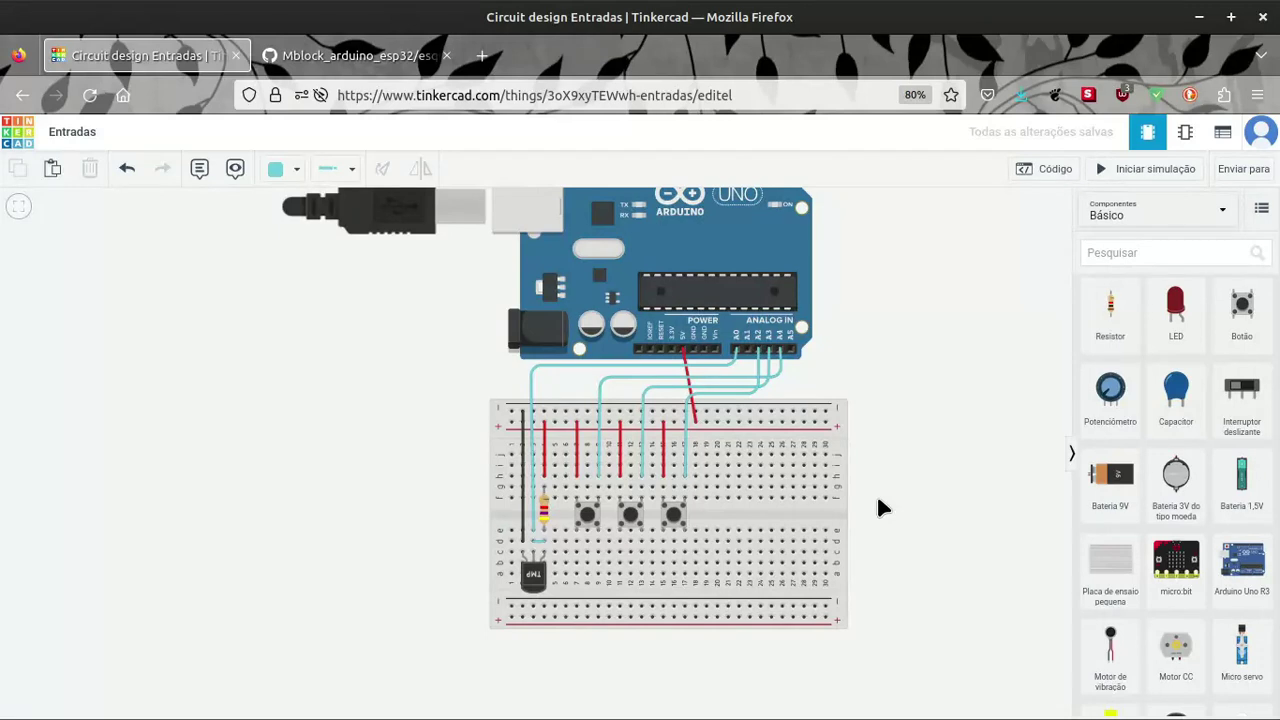
pyautogui.scroll(2, 877, 508)
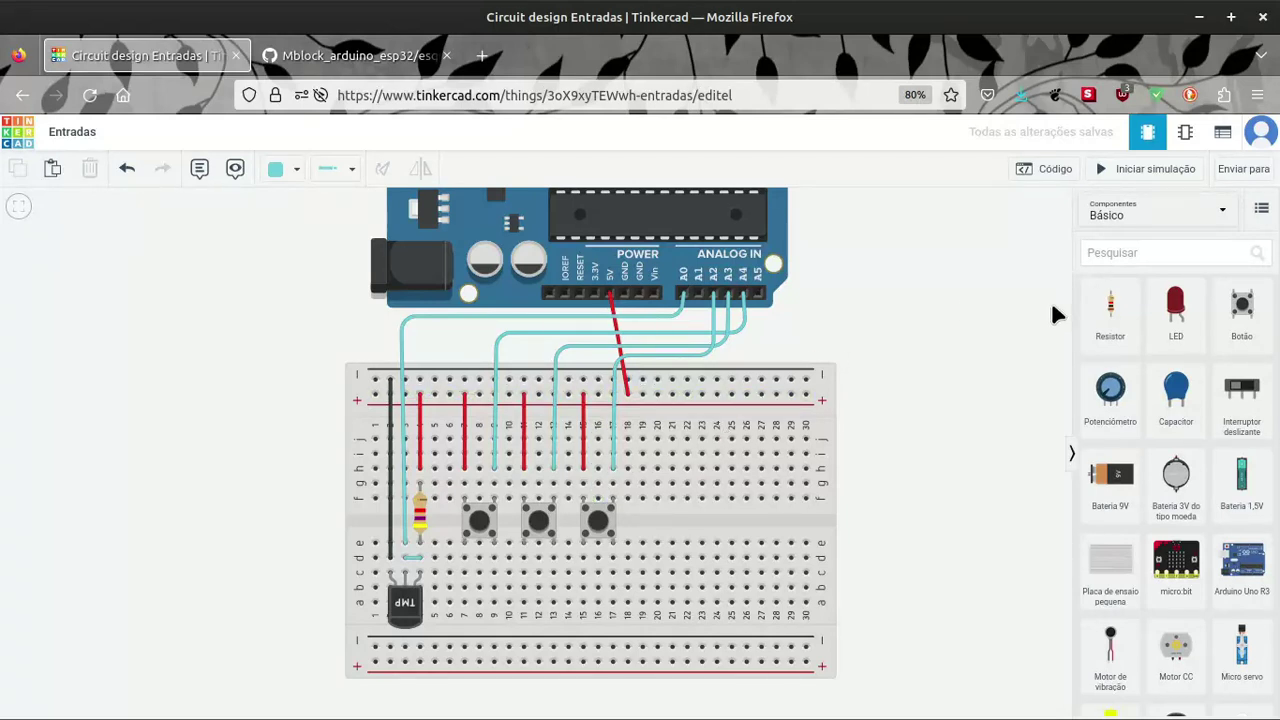
# - Duplicate the 4.7 kΩ resistor next to the temperature sensor for use with the push buttons
pyautogui.moveTo(1110, 325); pyautogui.dragTo(425, 517)
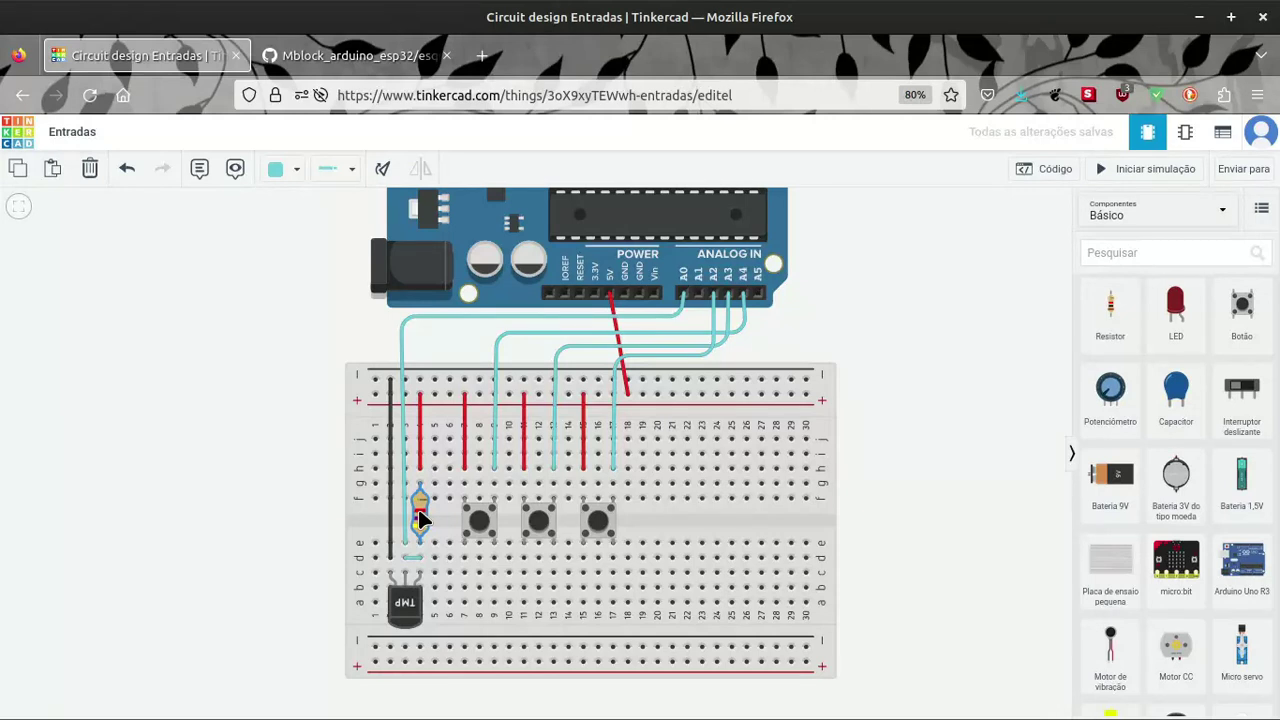
pyautogui.click(420, 518)
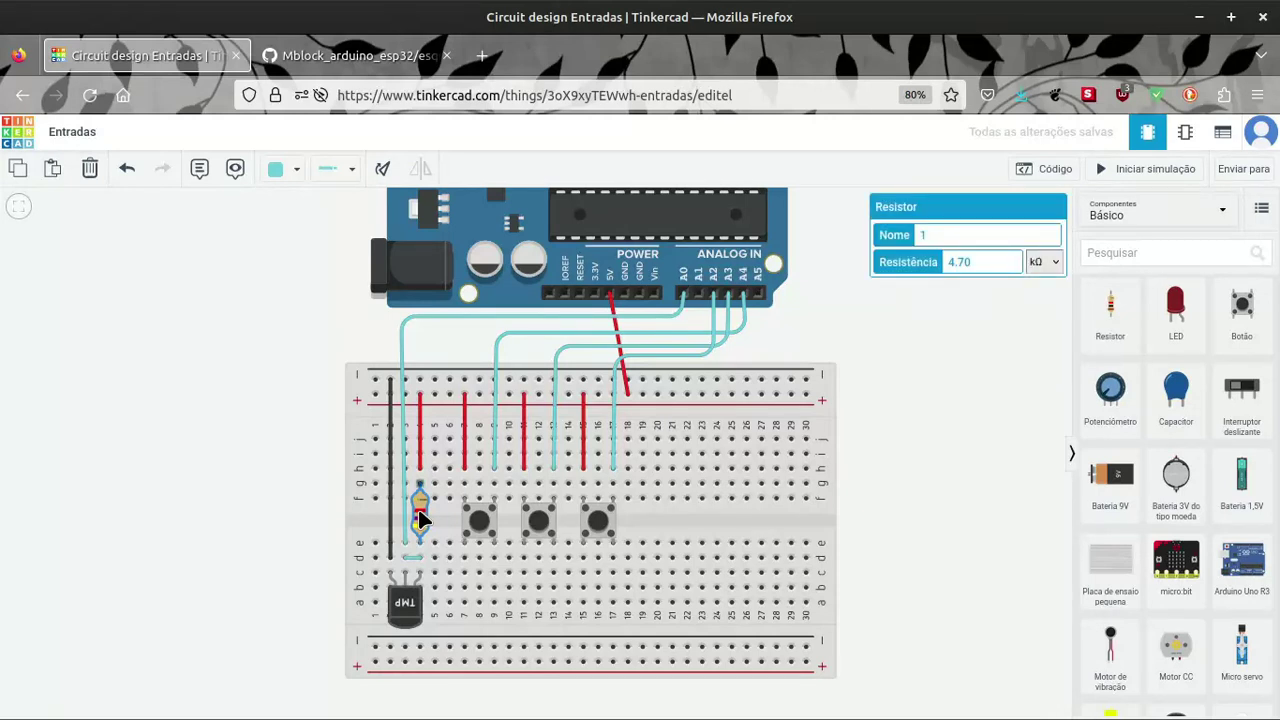
pyautogui.hotkey('ctrl', 'c')
pyautogui.hotkey('ctrl', 'v')
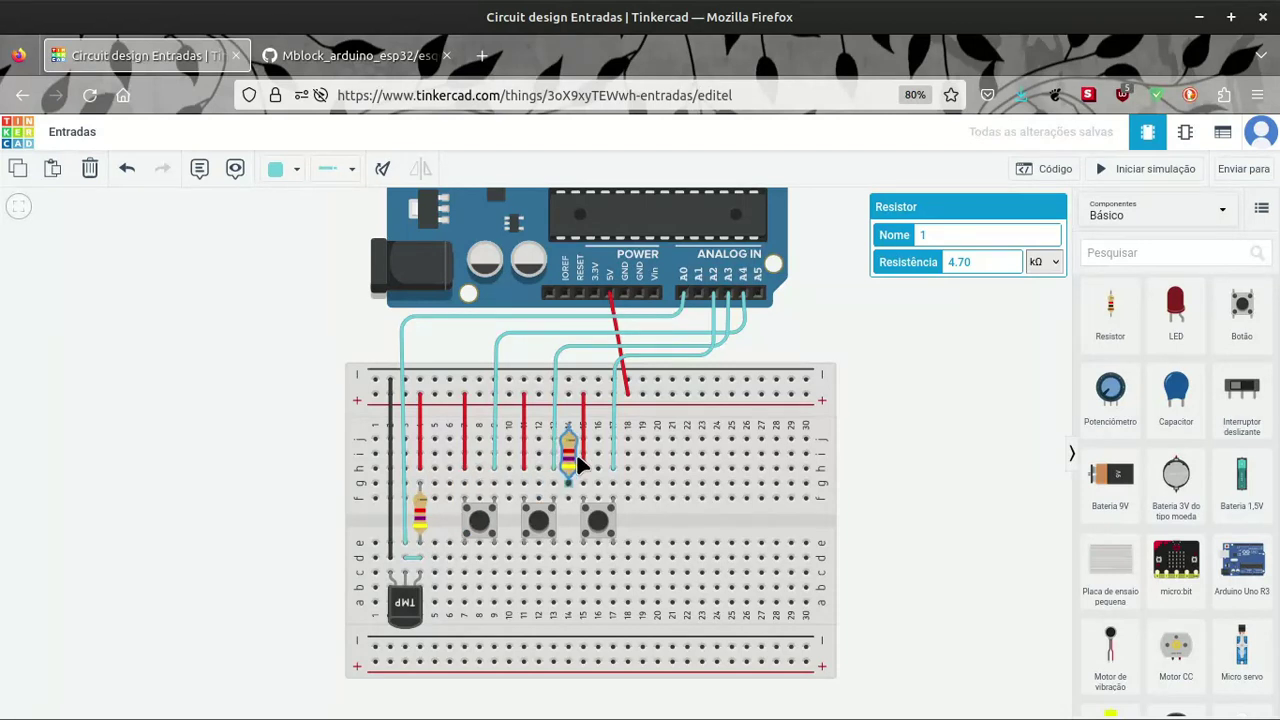